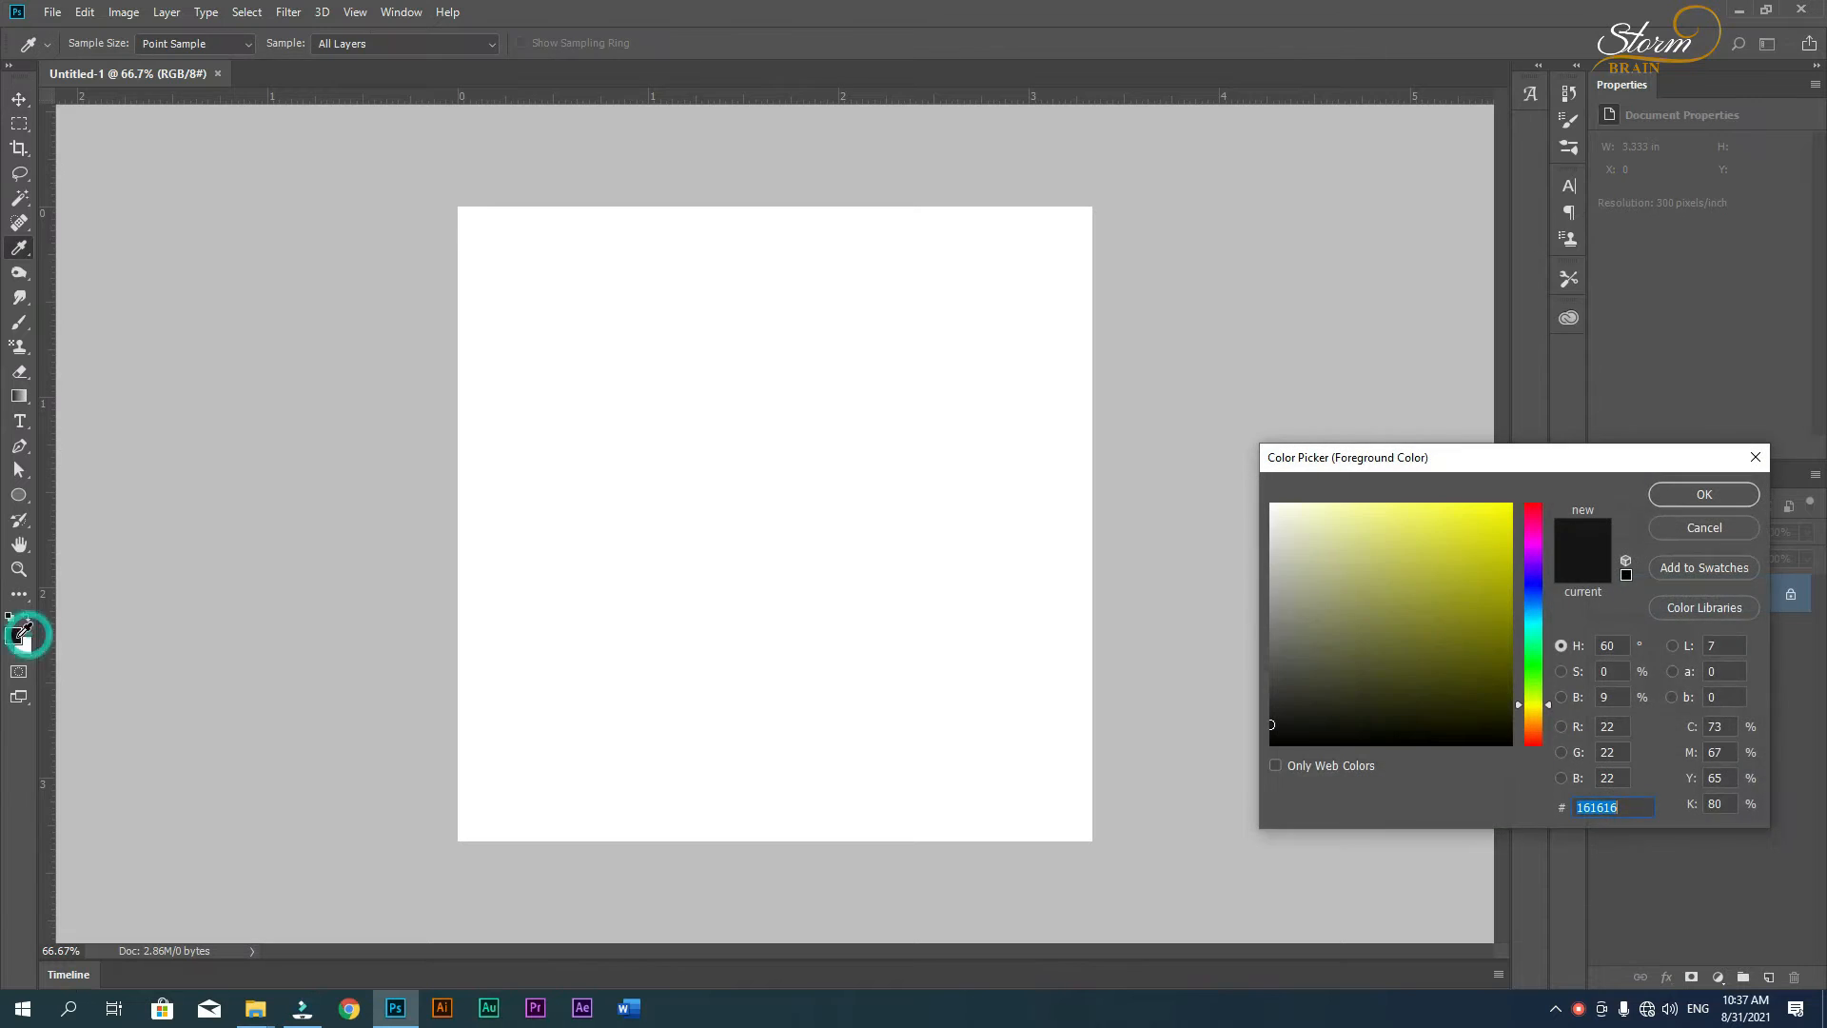
# - Set the foreground colour to #161616 and fill the Background layer with it
pyautogui.click(1727, 495)
pyautogui.hotkey('alt', 'BackSpace')
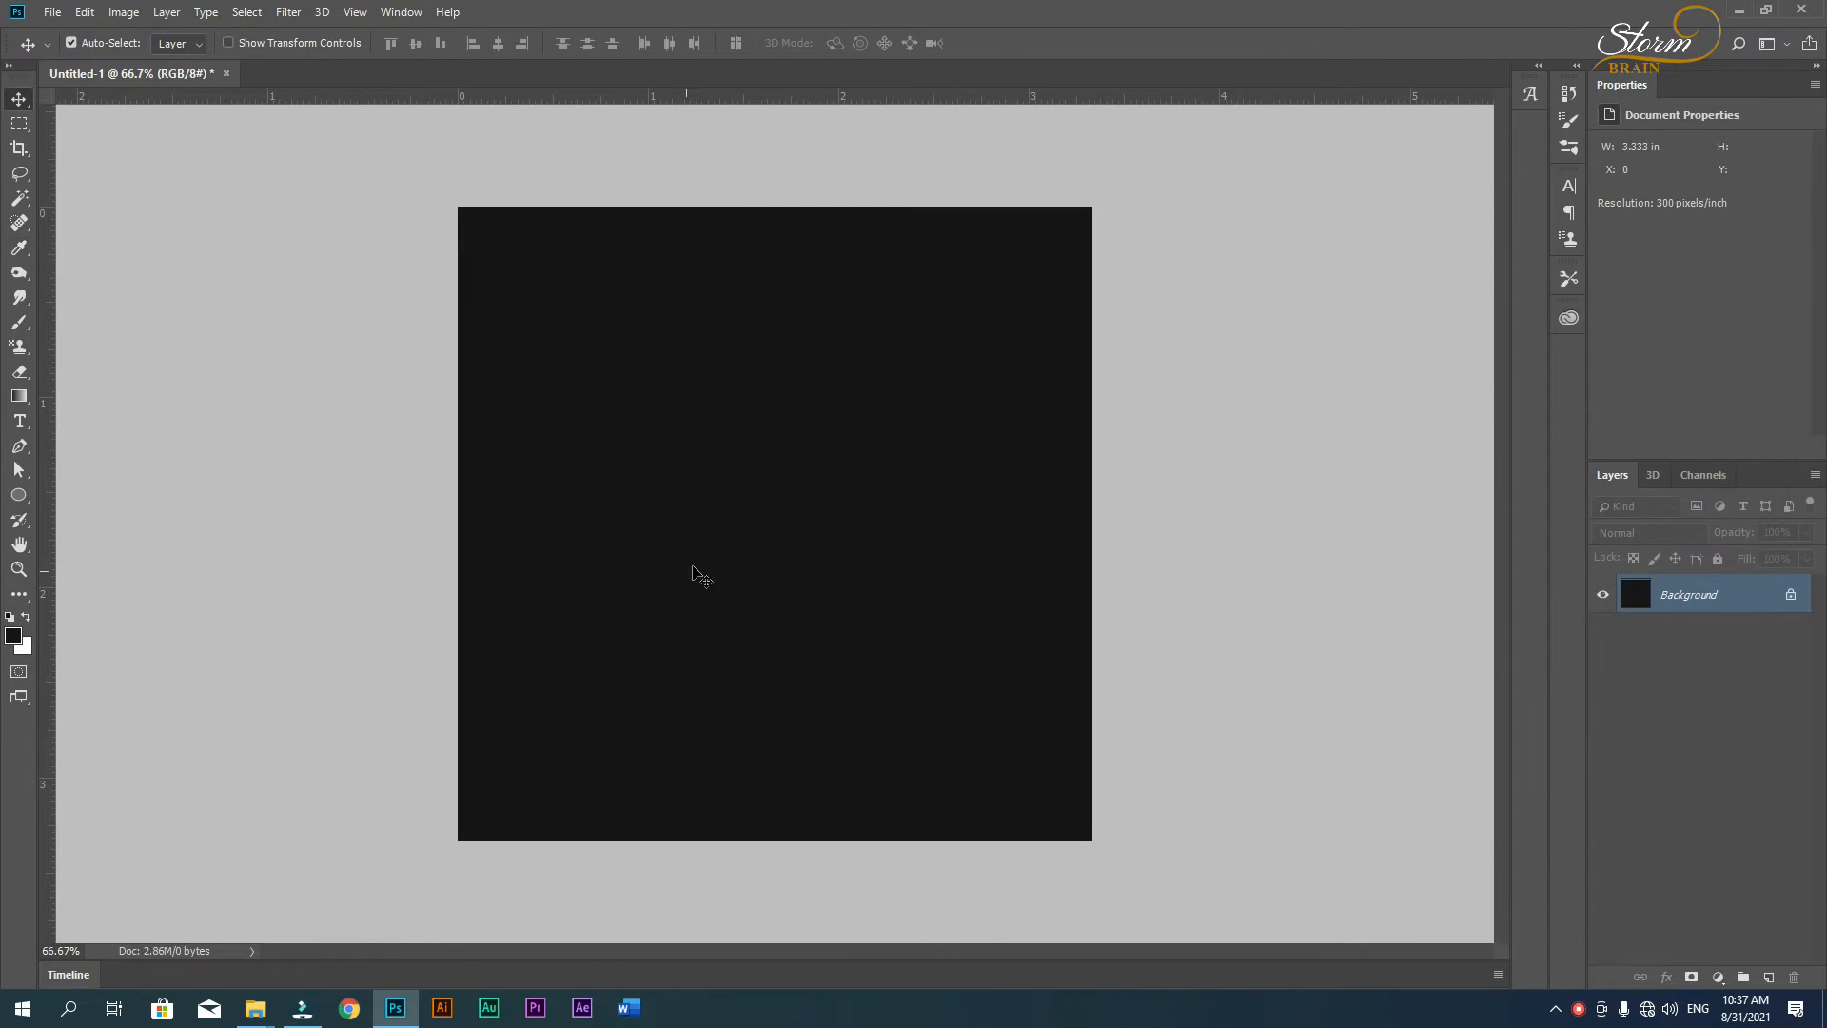
pyautogui.press('z')
pyautogui.rightClick(729, 493)
pyautogui.click(792, 502)
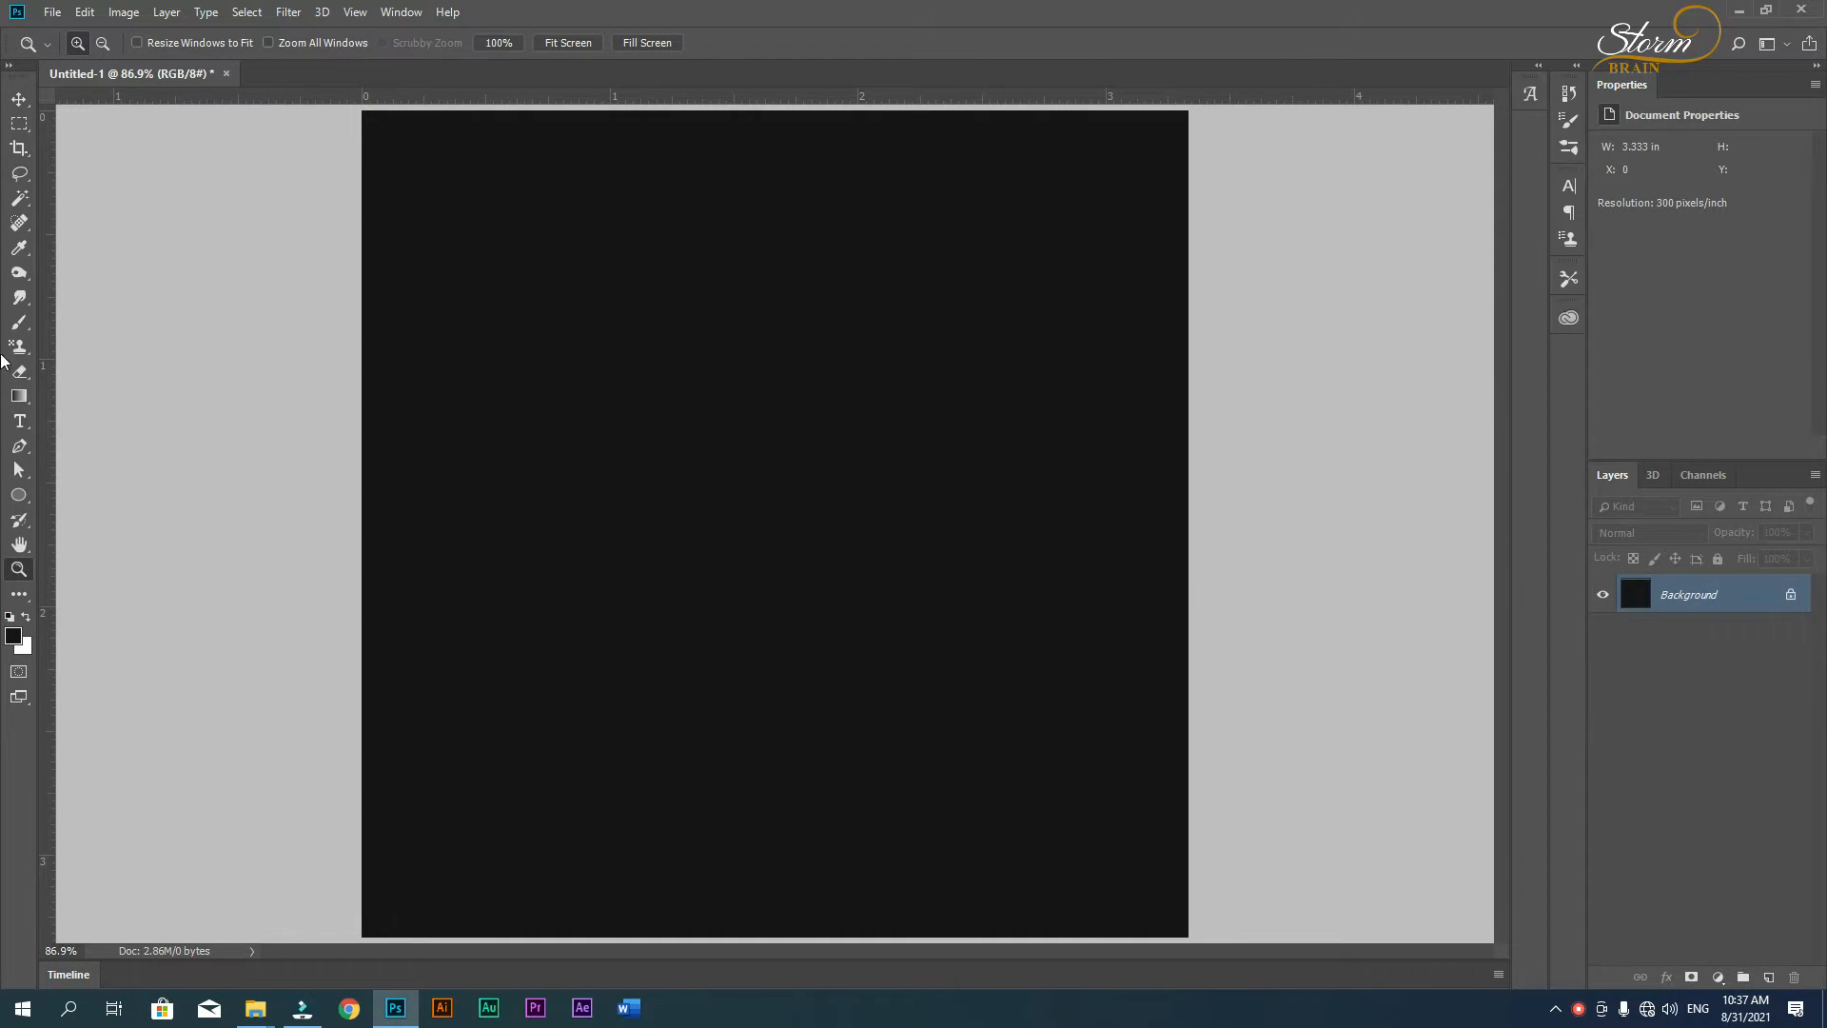
# - Add the text "TEXT" in bold 30 pt Acumin Variable Concept on the dark canvas and colour it white
pyautogui.click(19, 421)
pyautogui.click(669, 366)
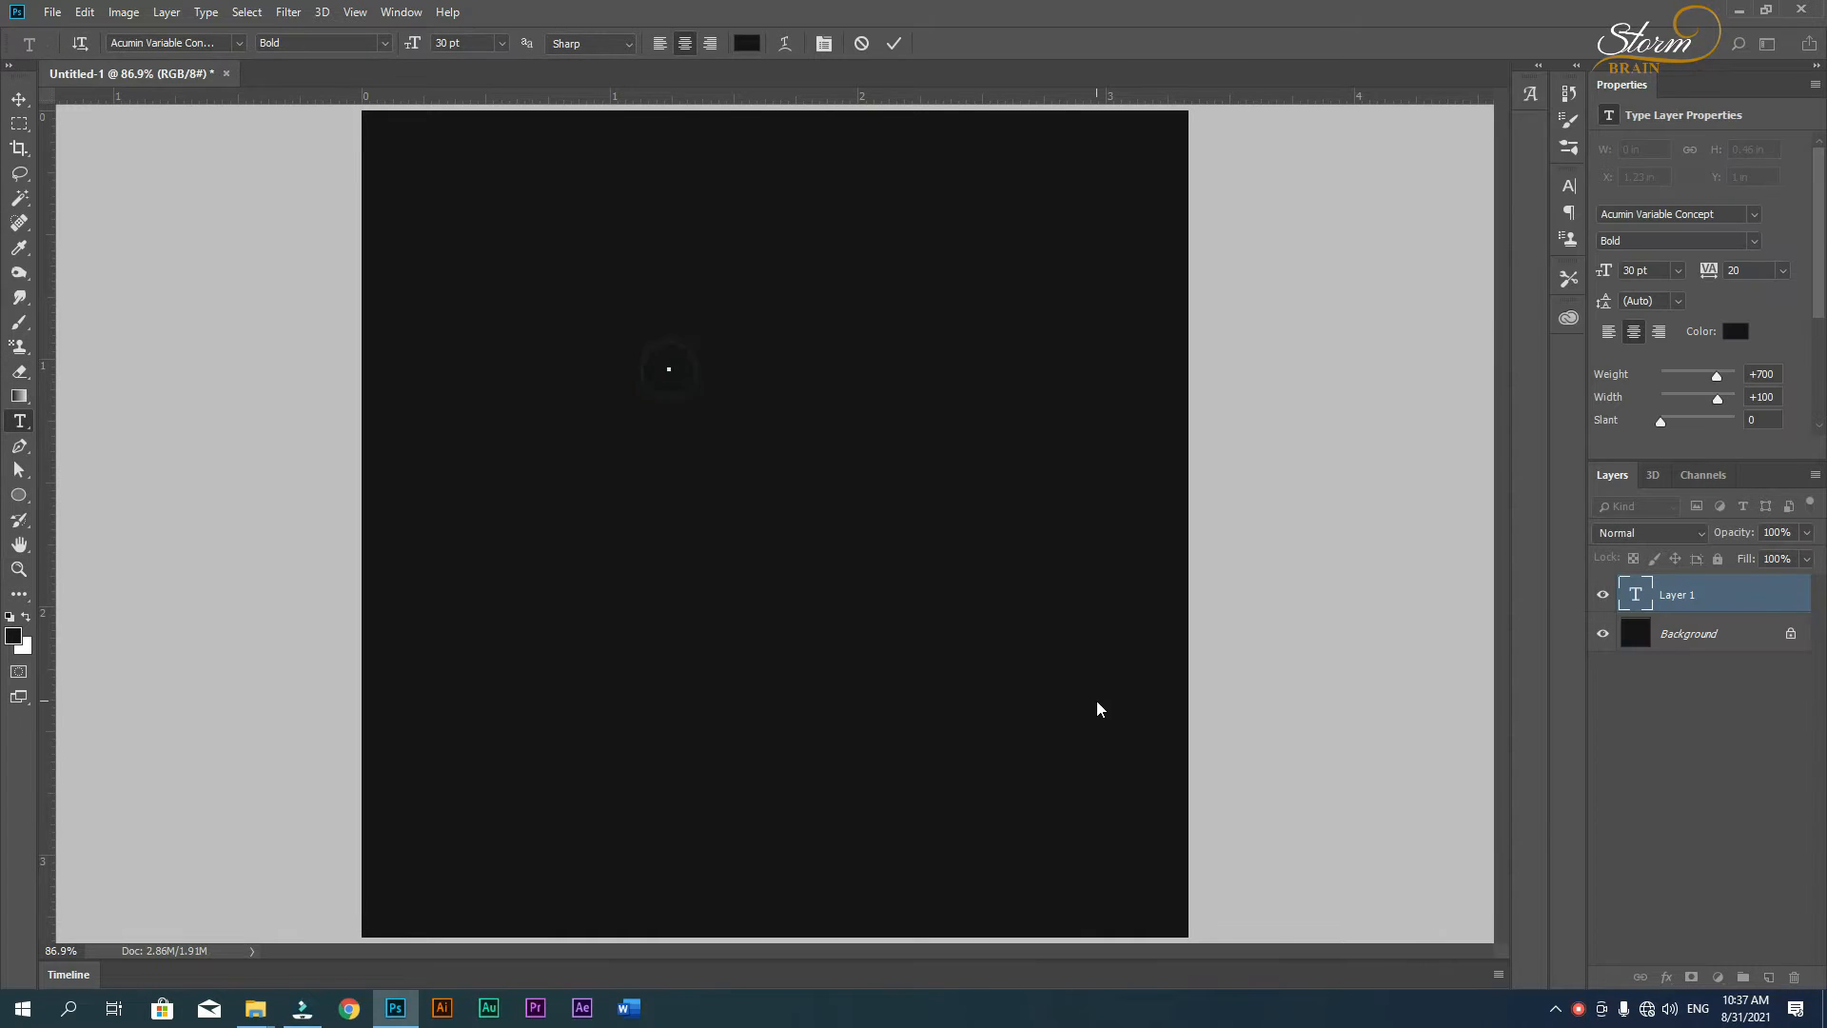
pyautogui.write('STO')
pyautogui.hotkey('ctrl', 'a')
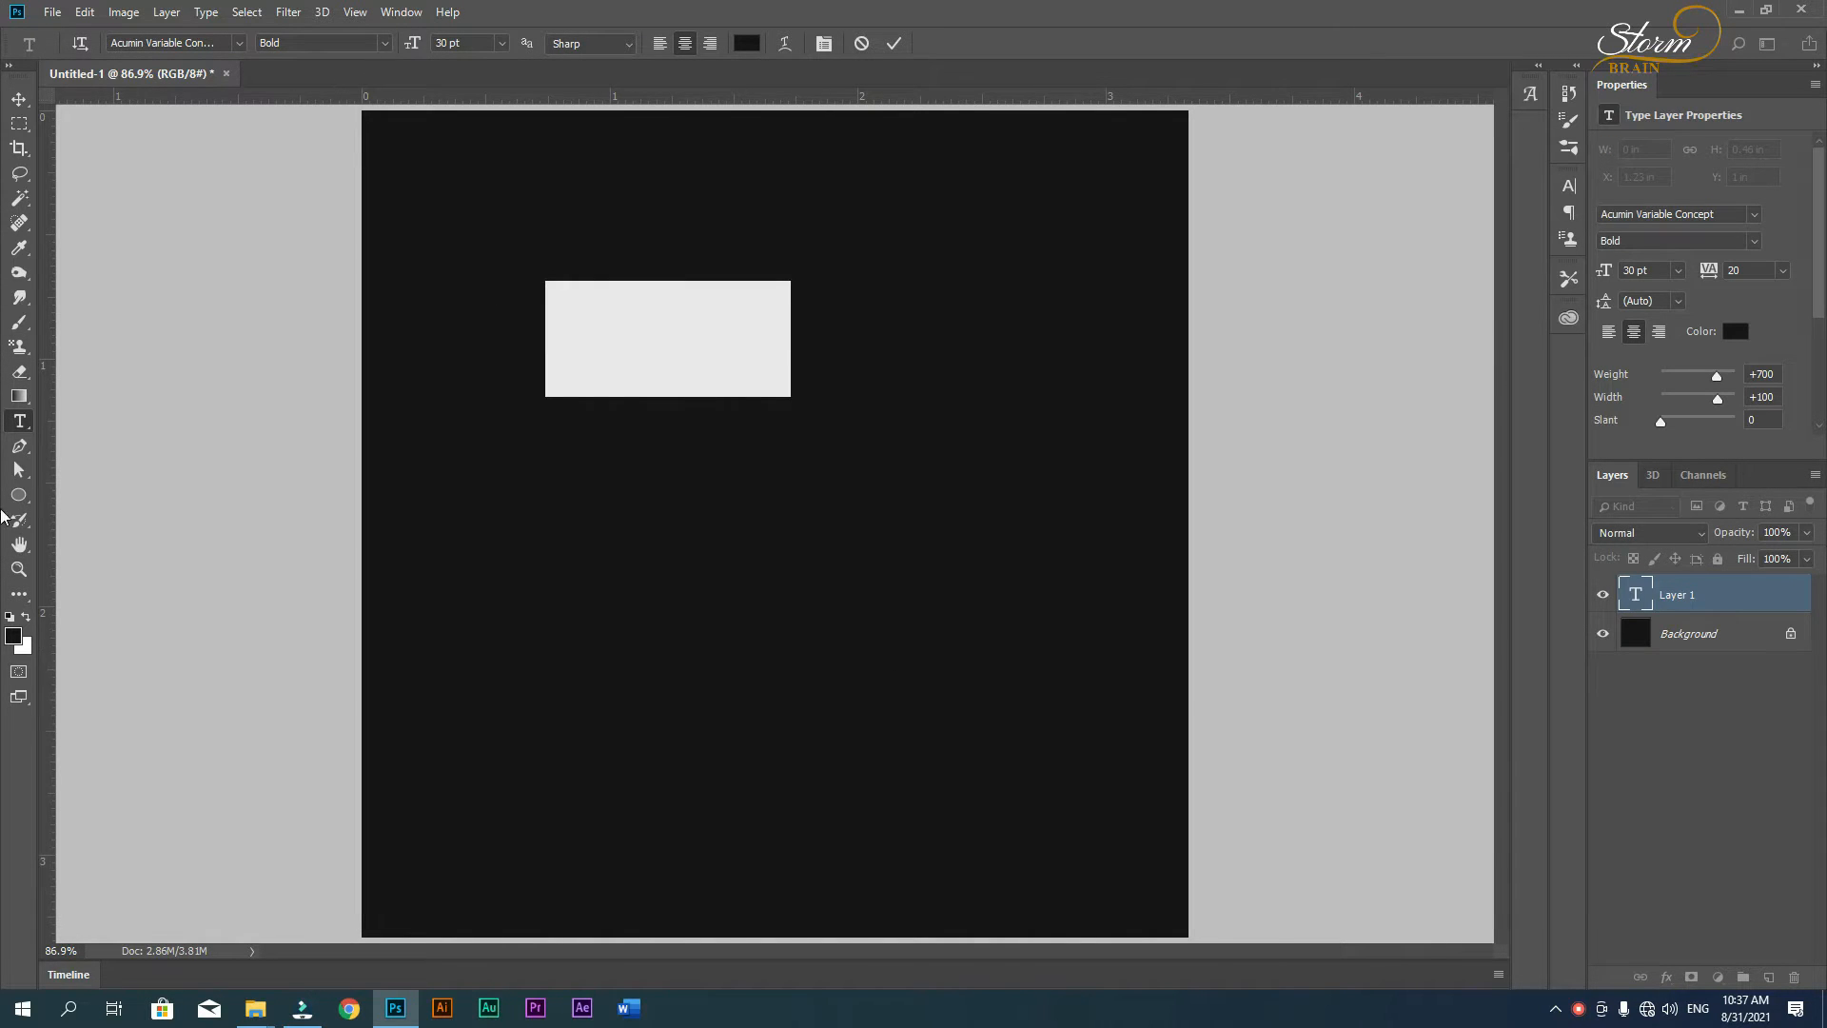
pyautogui.click(26, 617)
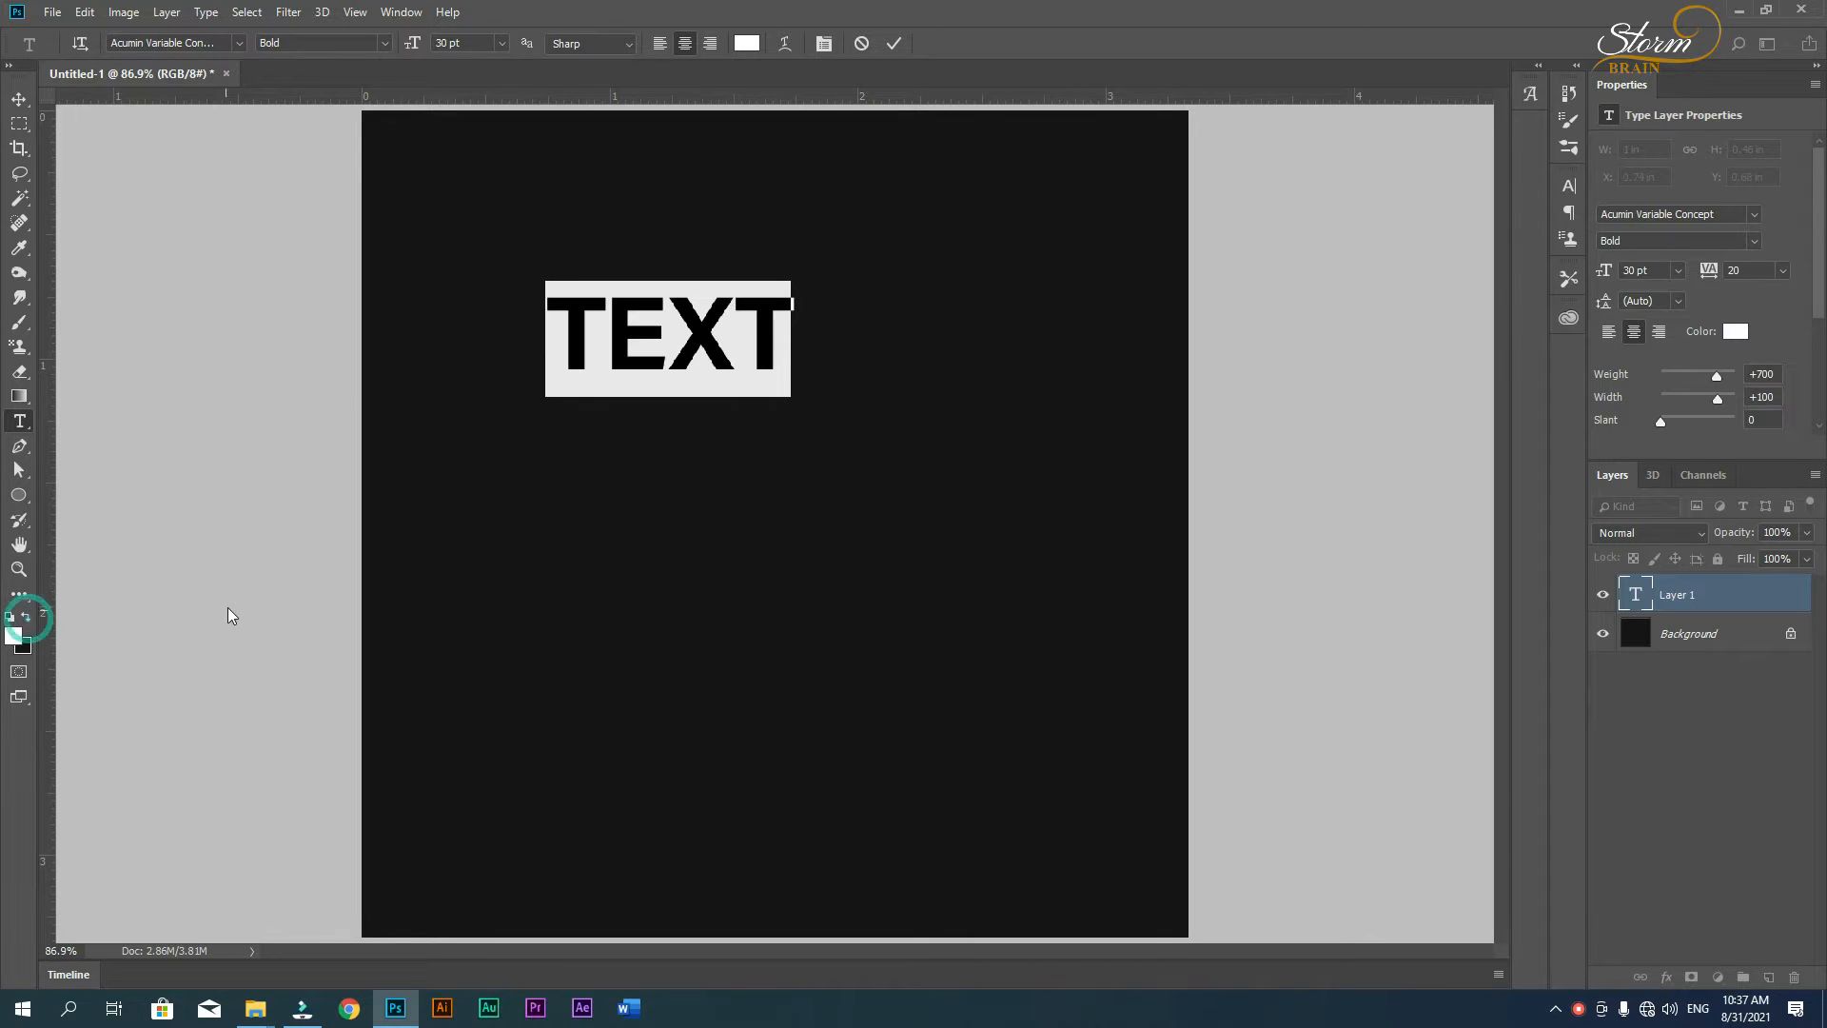
pyautogui.click(19, 99)
# - Scale the text up to about 85 pt so it nearly spans the canvas width, and place it at about X 0.23 in, Y 0.83 in
pyautogui.hotkey('ctrl', 't')
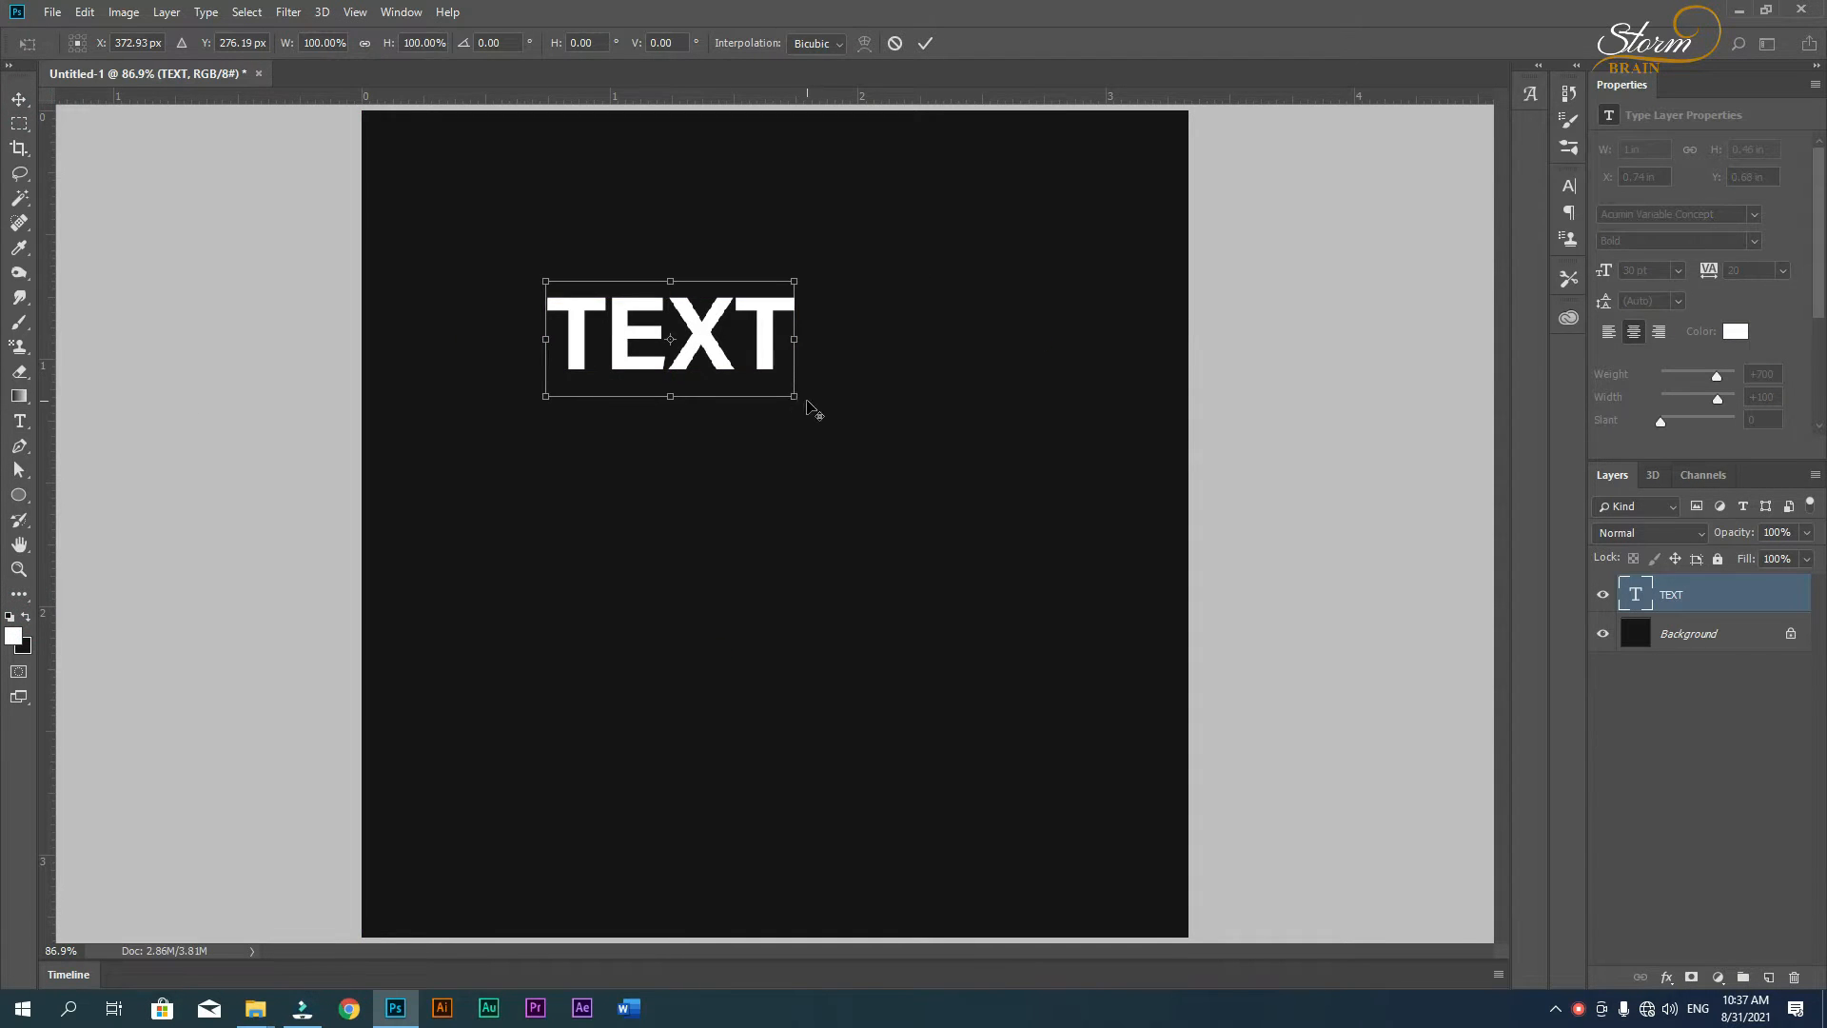
pyautogui.moveTo(807, 394); pyautogui.dragTo(954, 472)
pyautogui.moveTo(754, 354); pyautogui.dragTo(858, 396)
pyautogui.moveTo(1050, 507); pyautogui.dragTo(1126, 548)
pyautogui.press('Return')
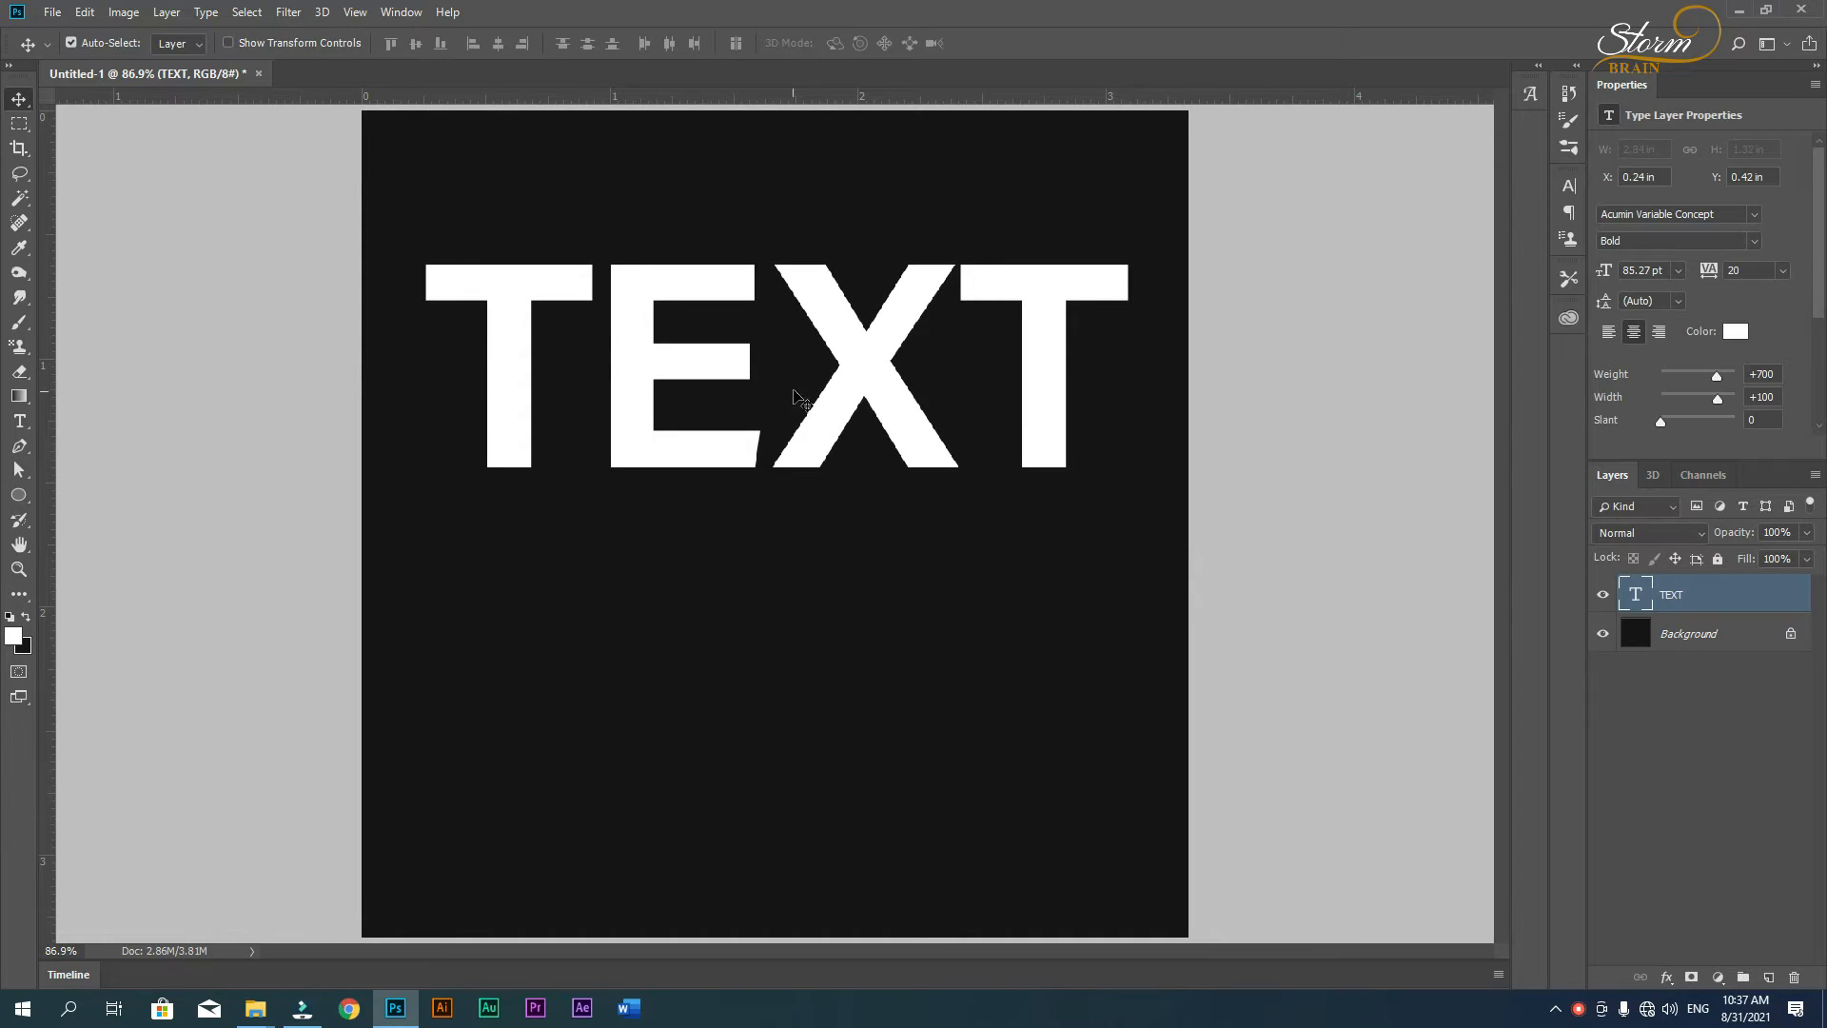
pyautogui.moveTo(858, 376); pyautogui.dragTo(862, 482)
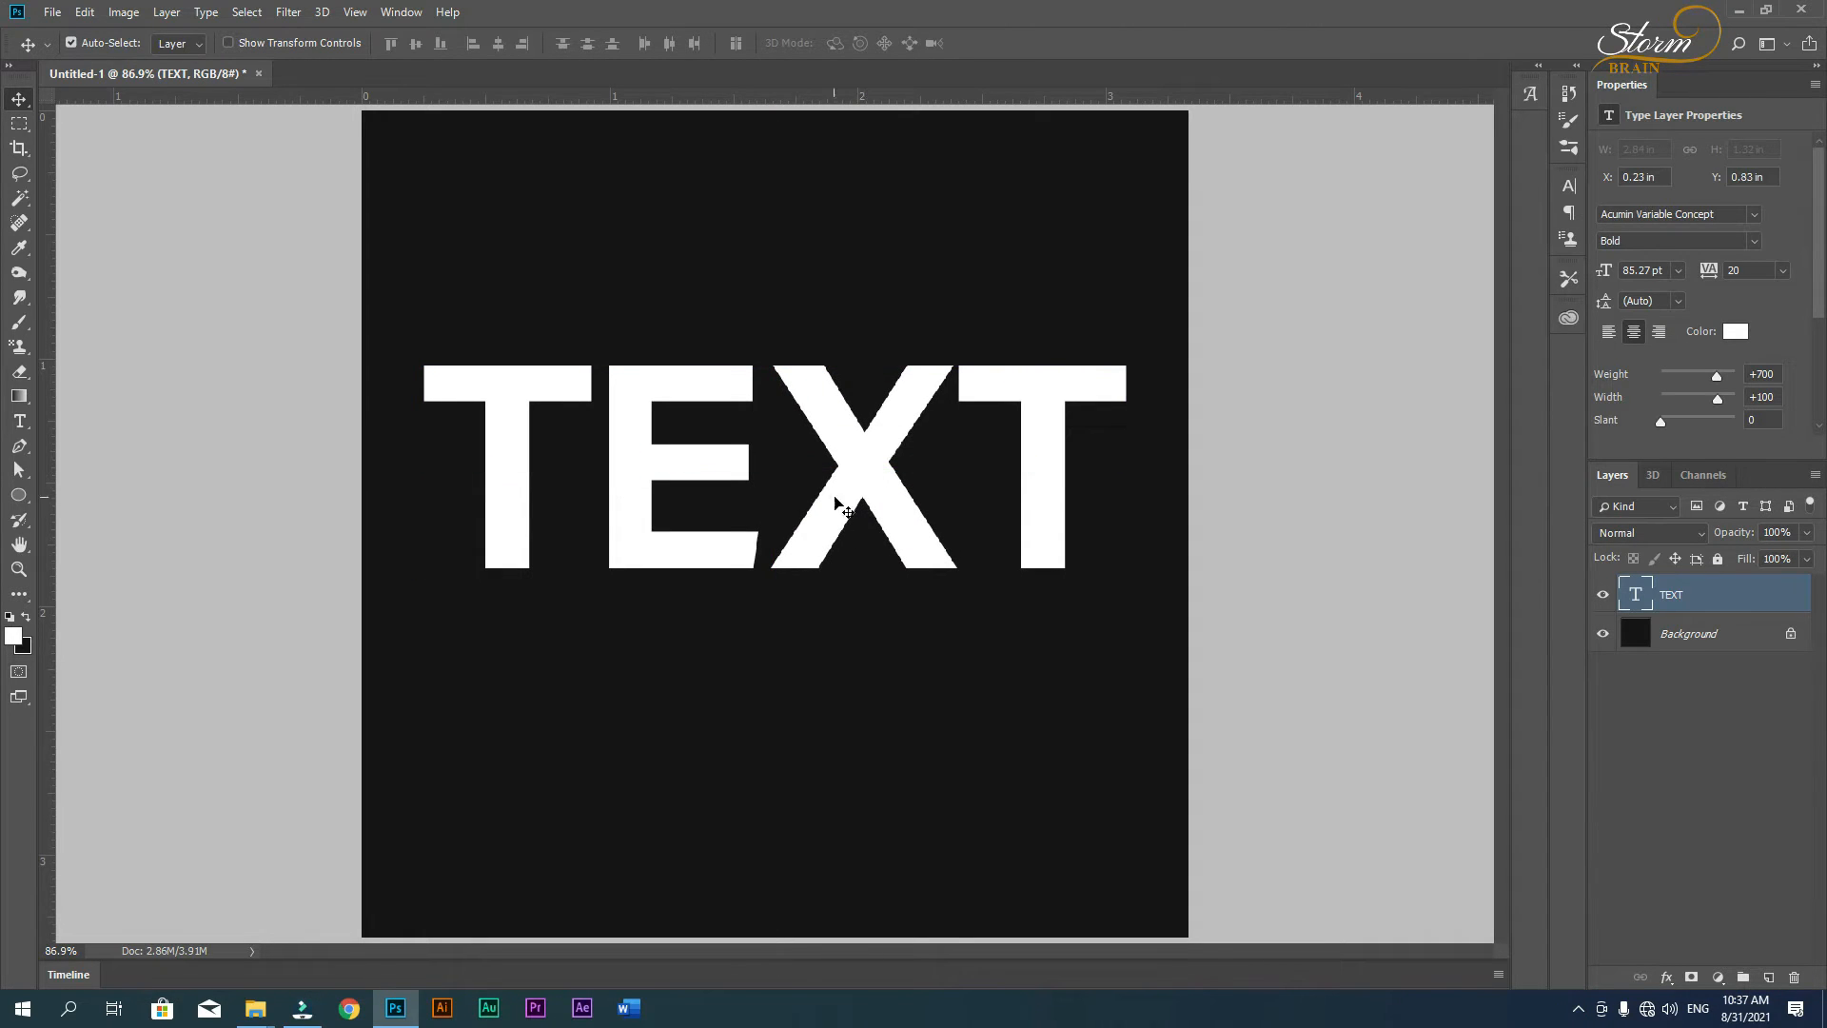
# - Duplicate the text layer up to about Y 0.65 in and mask the copy so only the strip above the original letters shows
pyautogui.click(878, 470)
pyautogui.moveTo(866, 471); pyautogui.dragTo(863, 428)
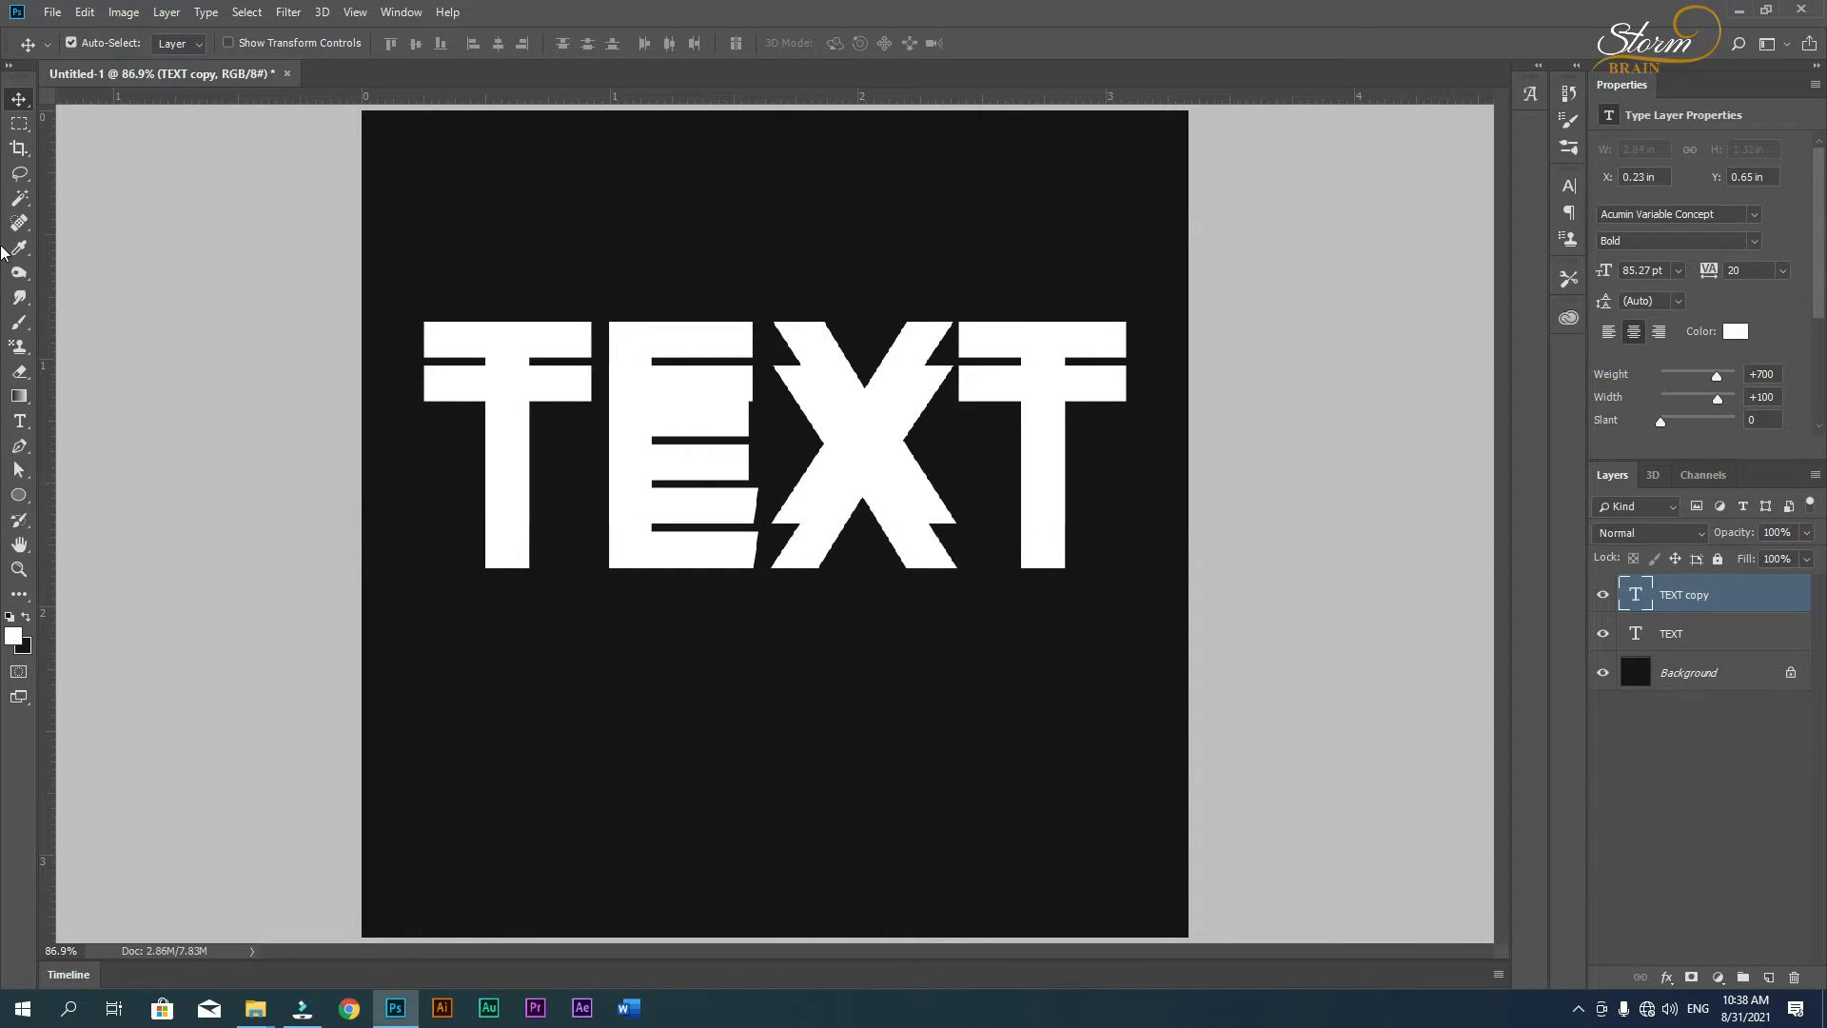
pyautogui.press('z')
pyautogui.click(642, 442)
pyautogui.click(660, 439)
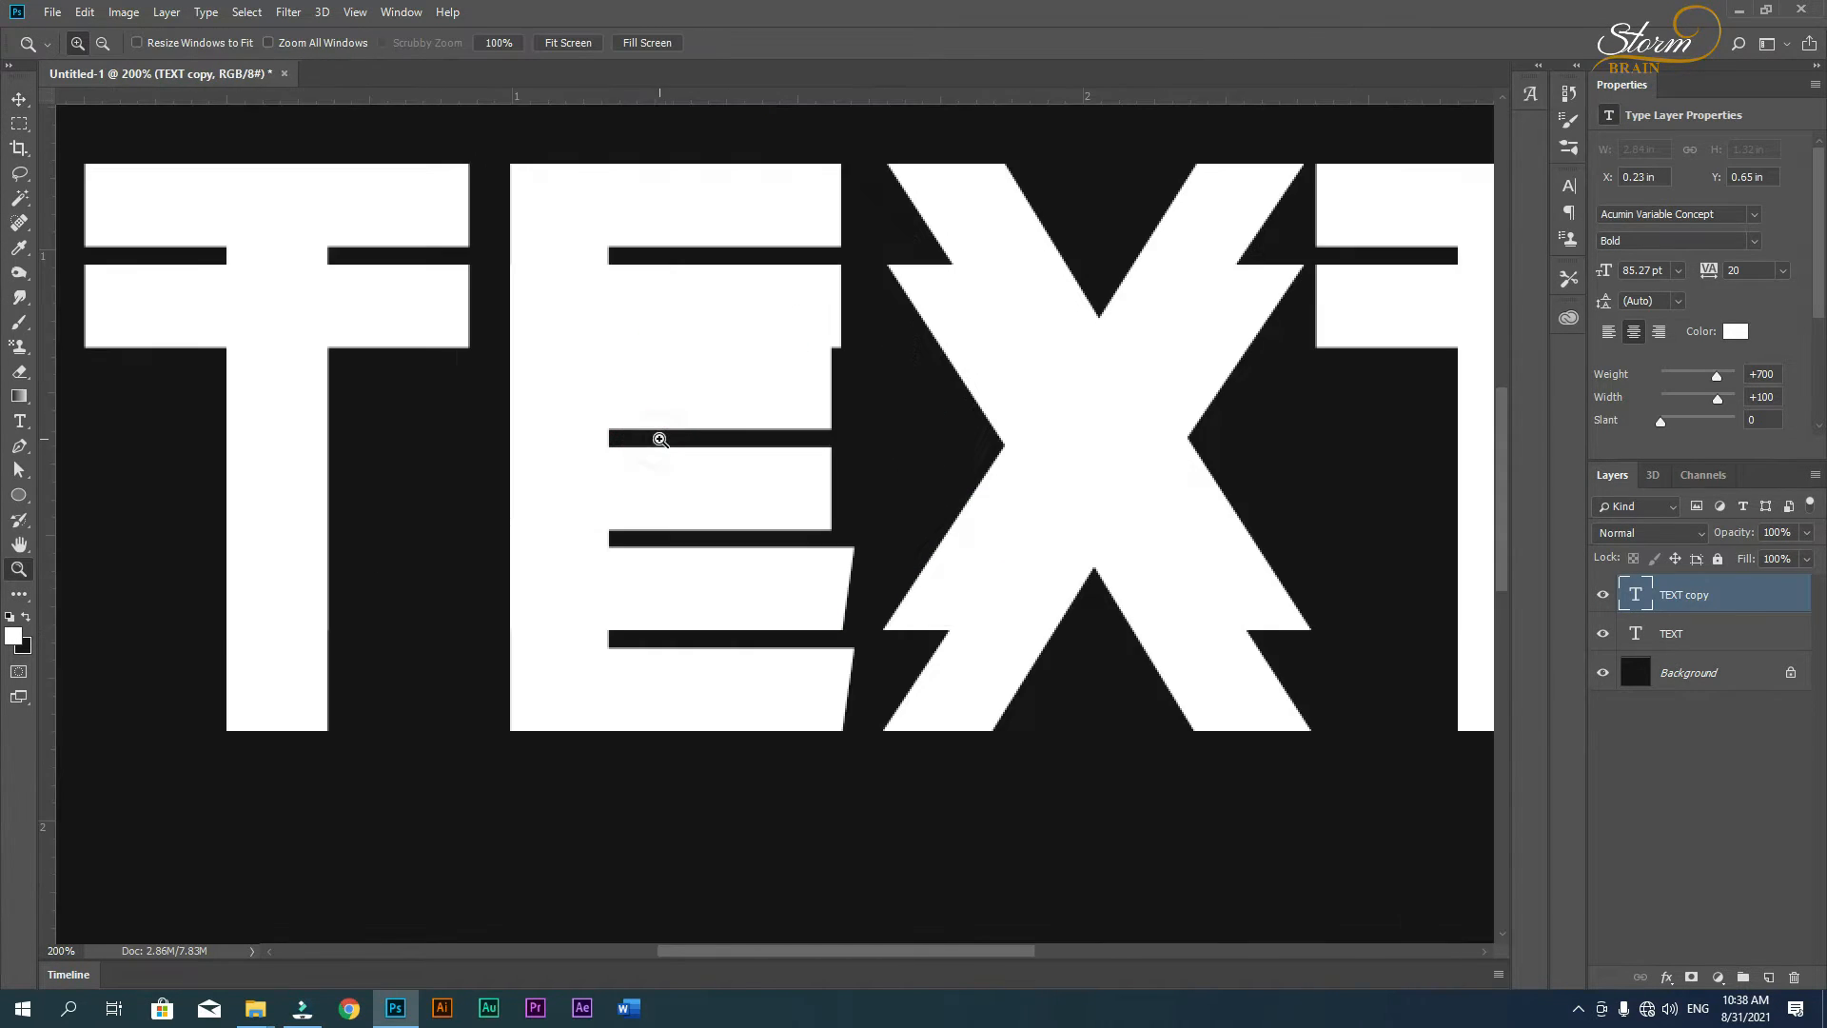
pyautogui.rightClick(699, 437)
pyautogui.click(752, 544)
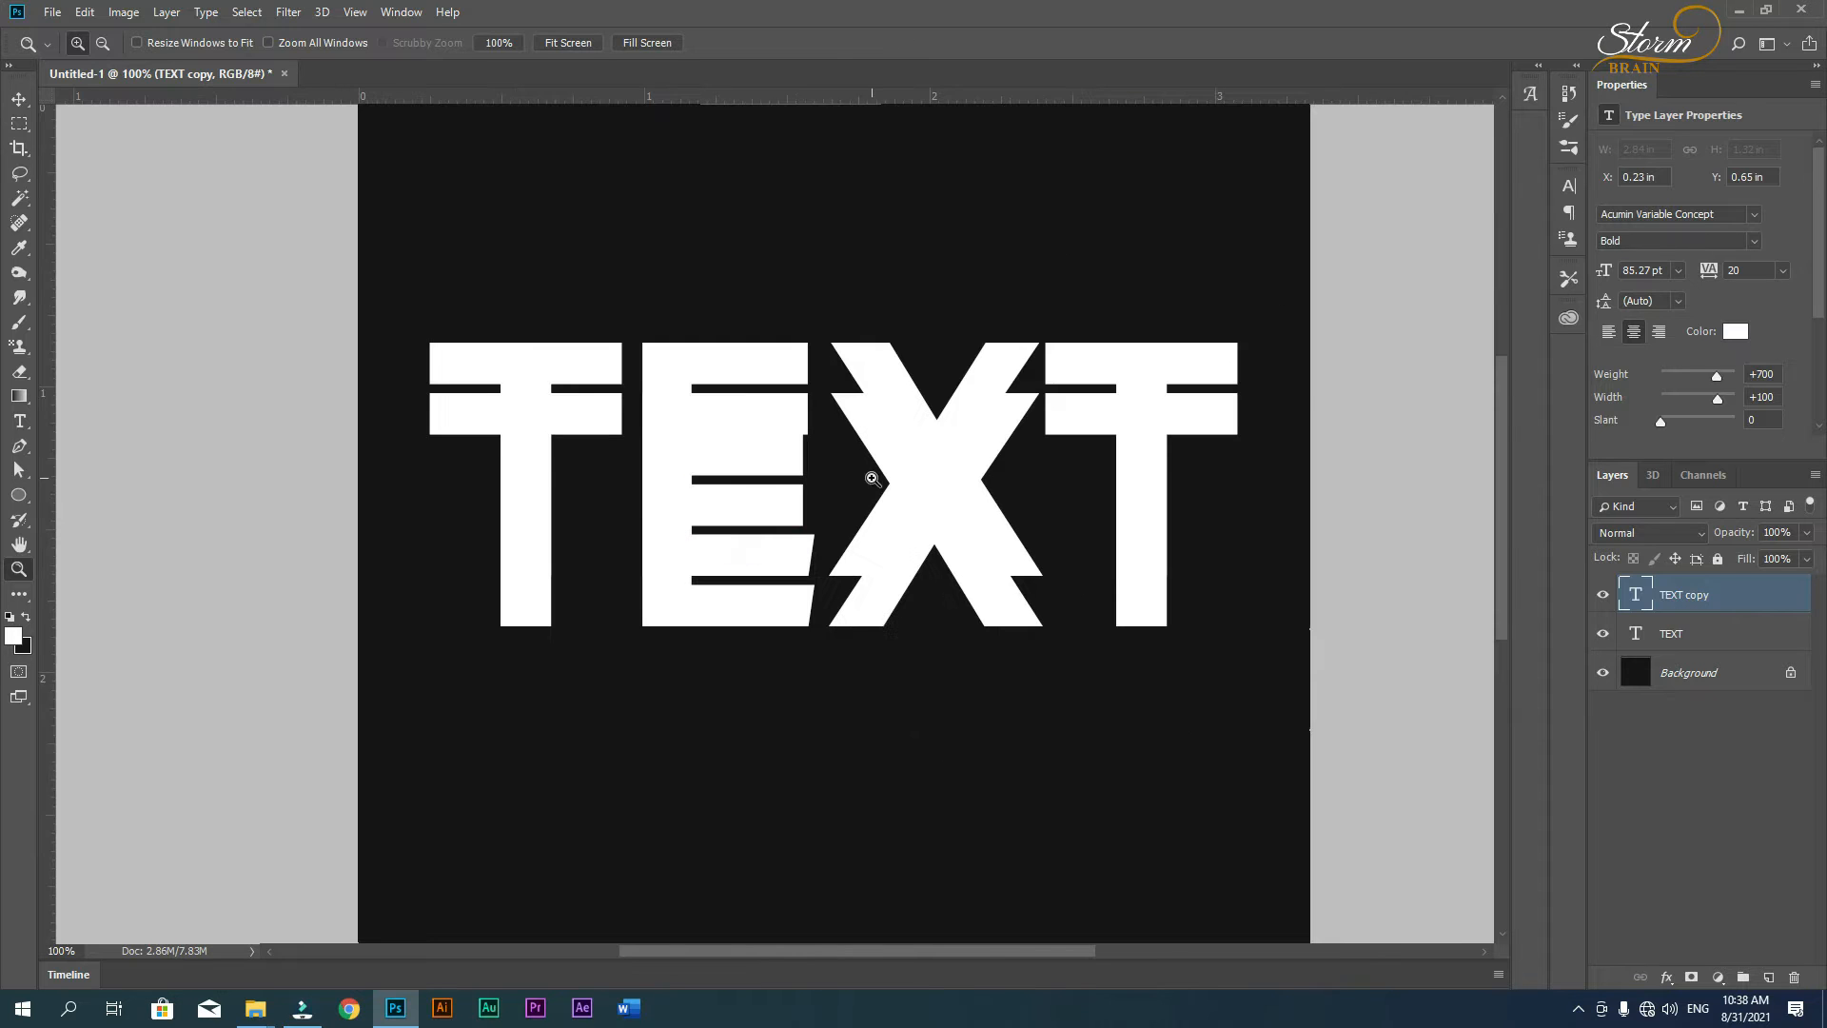
pyautogui.click(847, 485)
pyautogui.rightClick(844, 487)
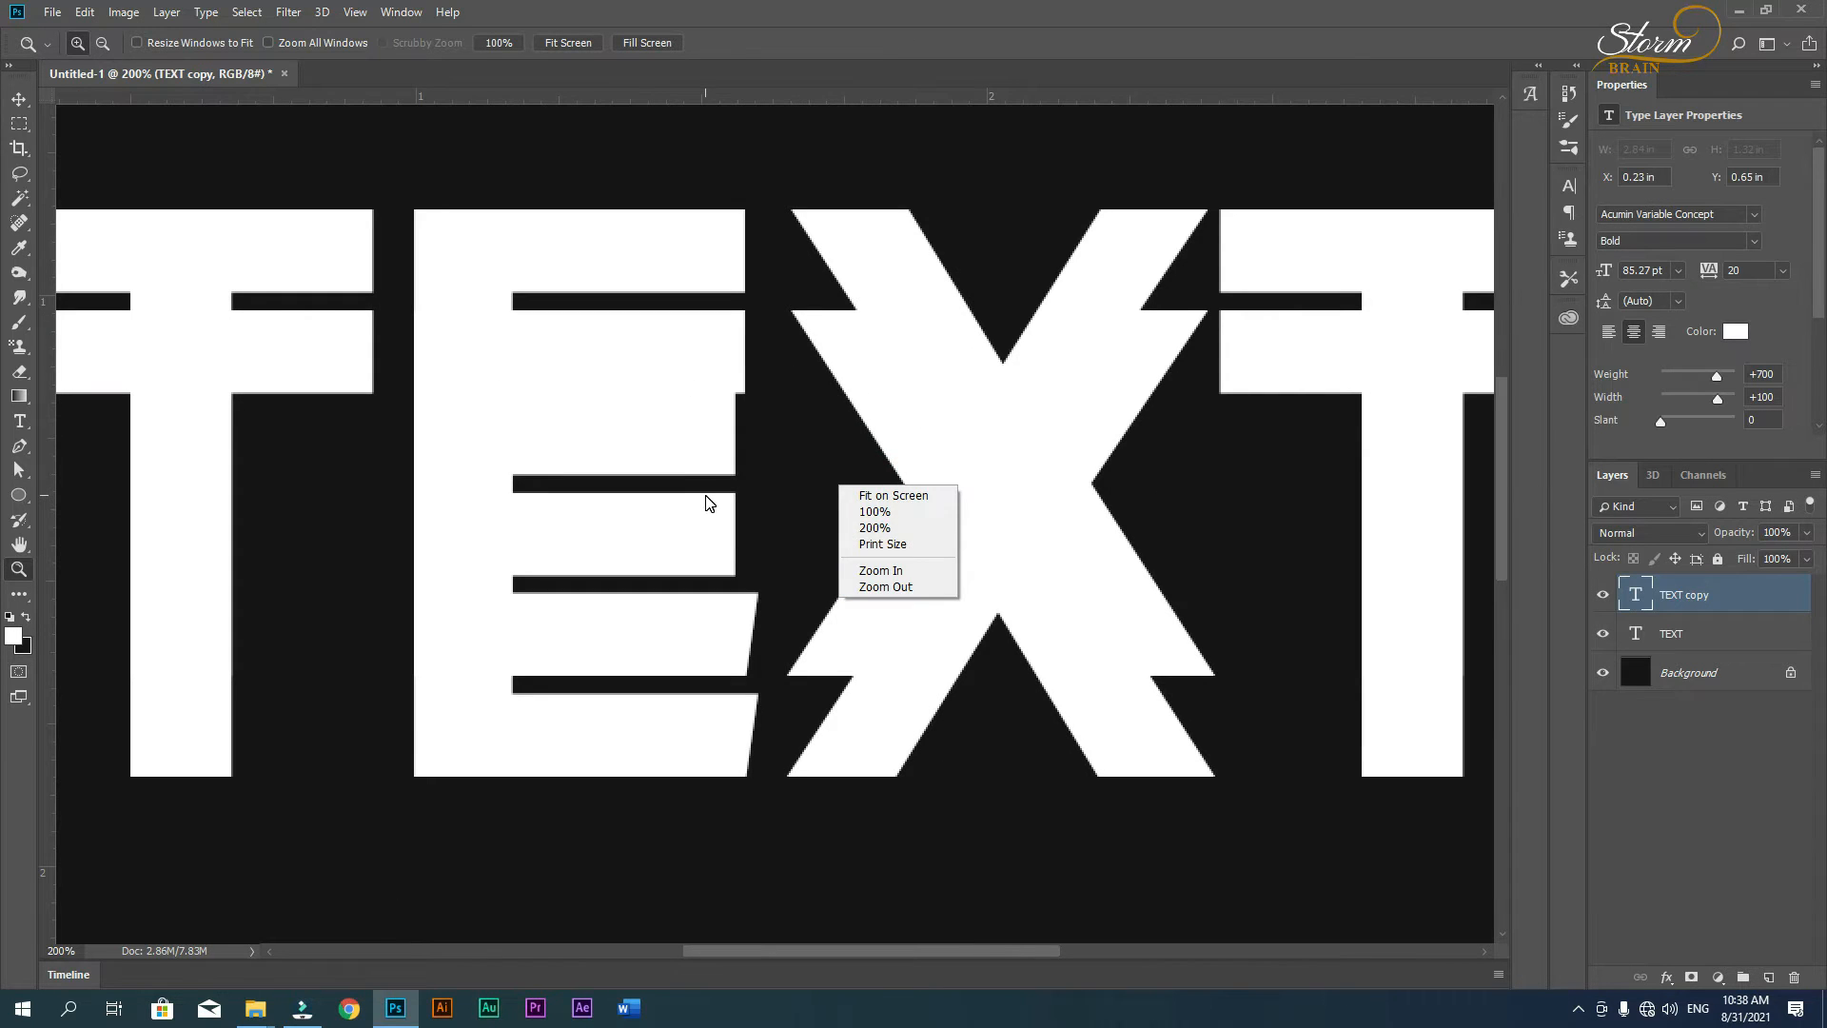
pyautogui.click(682, 485)
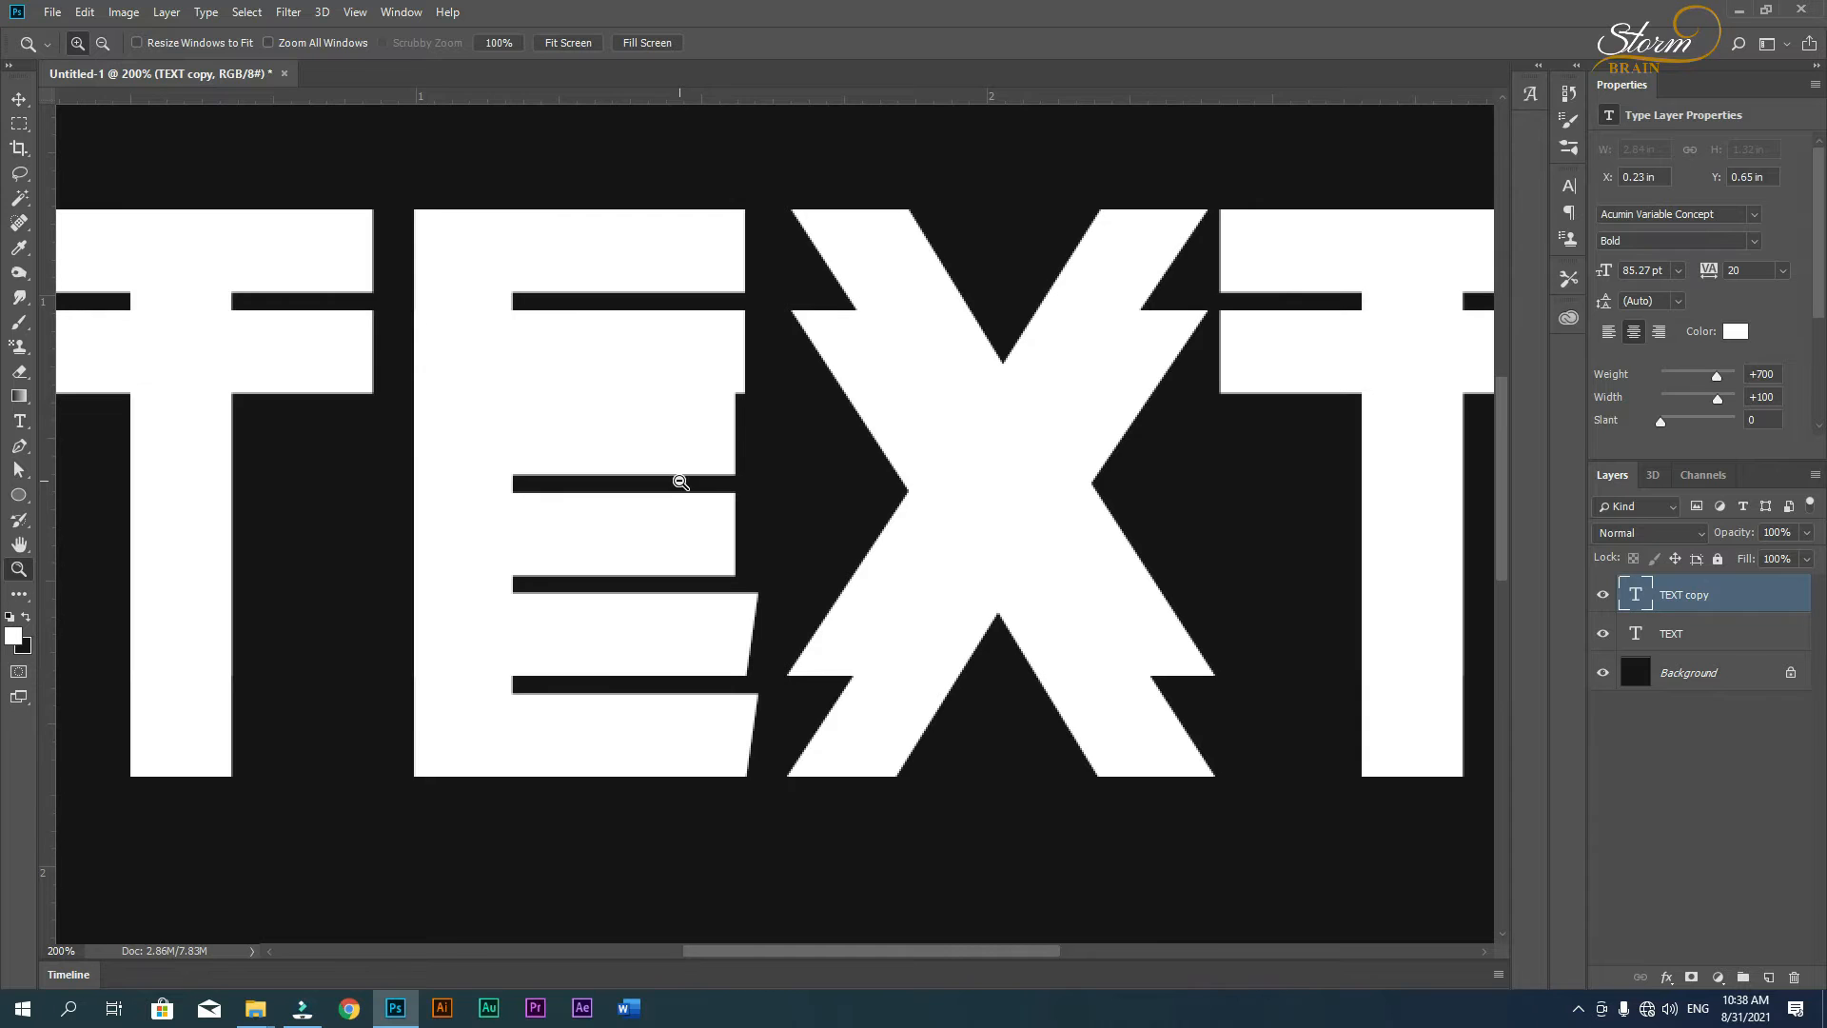
pyautogui.scroll(-2, 680, 481)
pyautogui.click(21, 129)
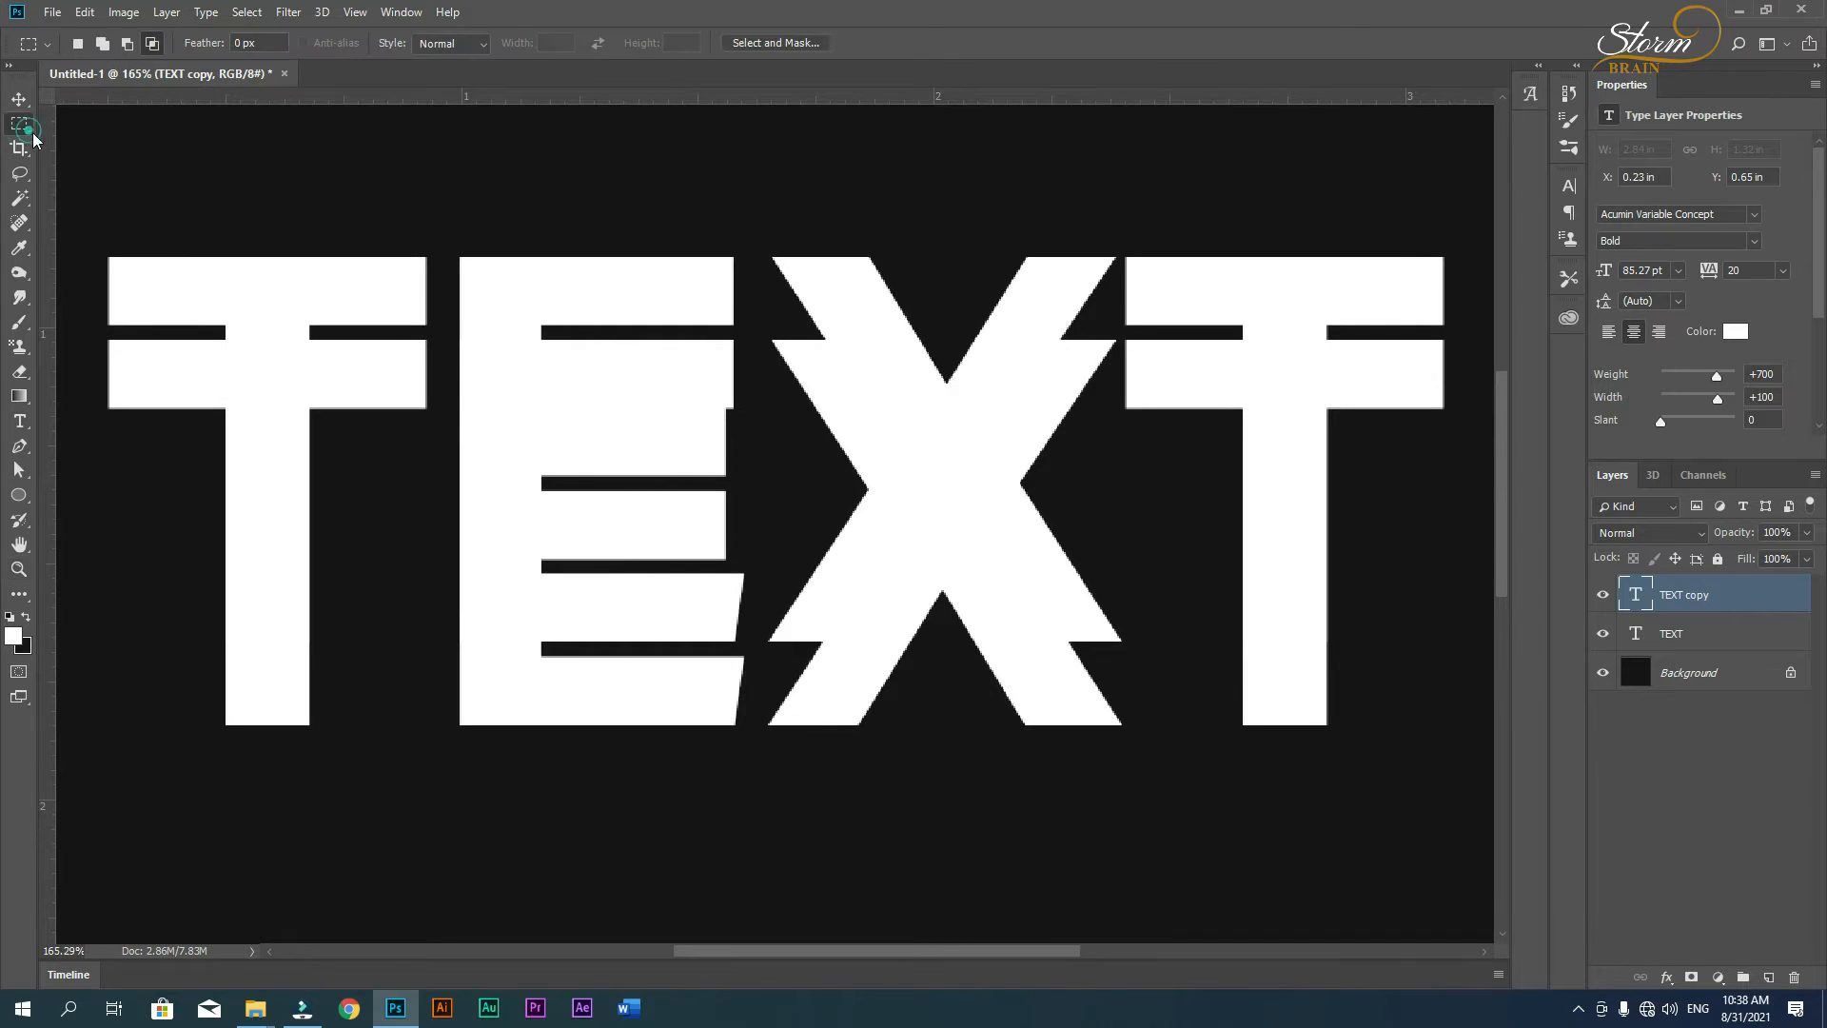
pyautogui.moveTo(103, 339); pyautogui.dragTo(1472, 805)
pyautogui.click(1690, 978)
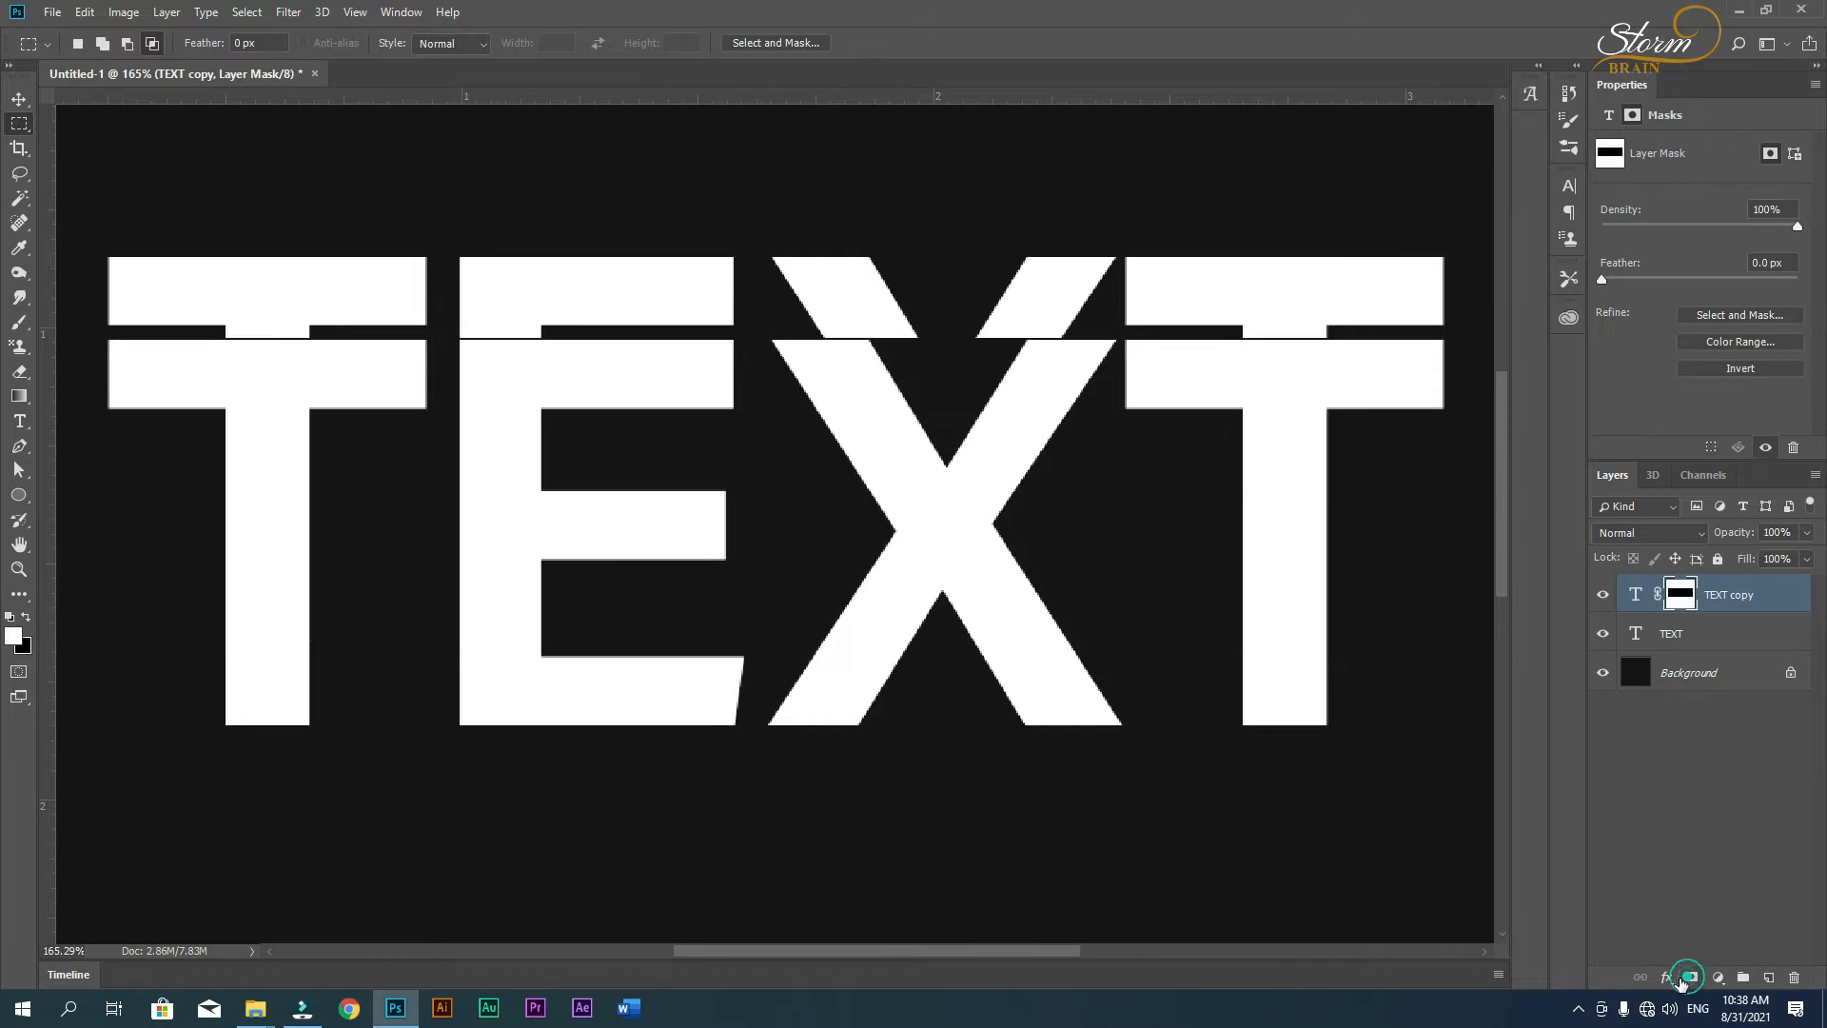
# - Raise the masked strip slightly to leave a thin gap above the letters, and duplicate it as a second strip above
pyautogui.click(19, 98)
pyautogui.moveTo(547, 253); pyautogui.dragTo(540, 244)
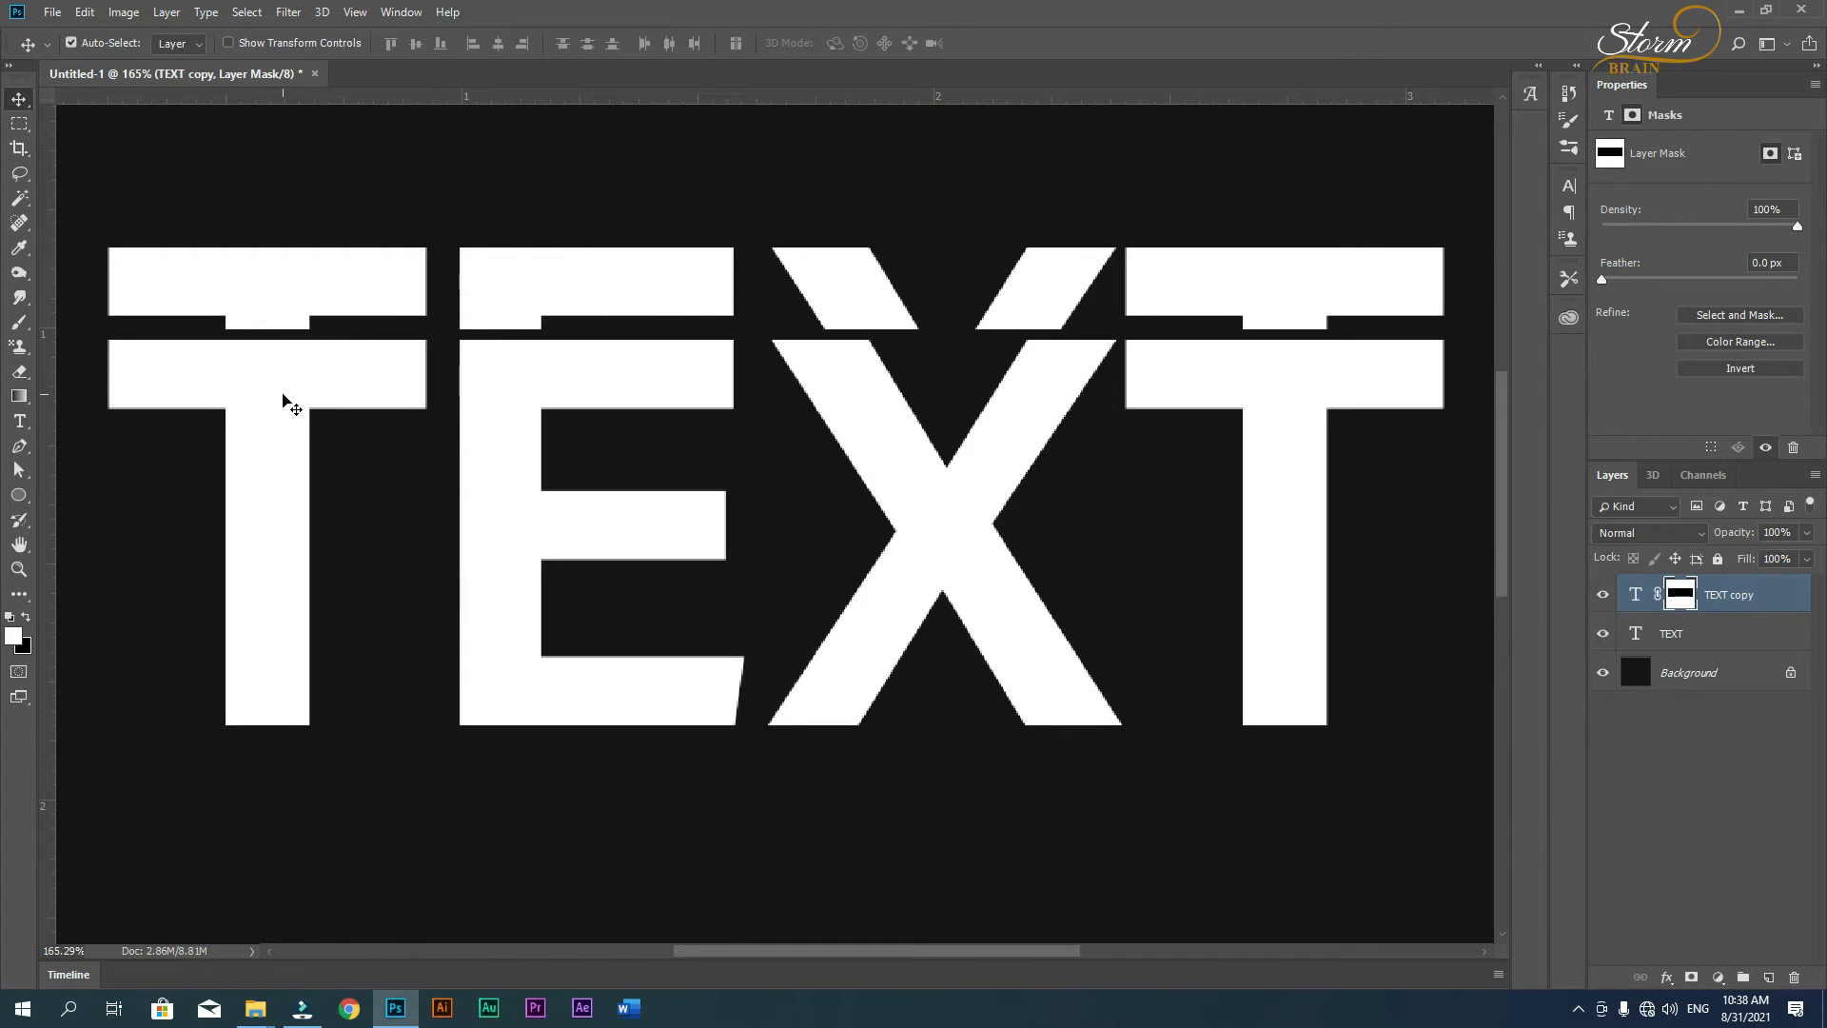
pyautogui.moveTo(295, 288); pyautogui.dragTo(295, 188)
pyautogui.click(285, 537)
pyautogui.moveTo(285, 531); pyautogui.dragTo(291, 630)
pyautogui.hotkey('ctrl', 'z')
pyautogui.click(286, 581)
pyautogui.hotkey('ctrl', 'z')
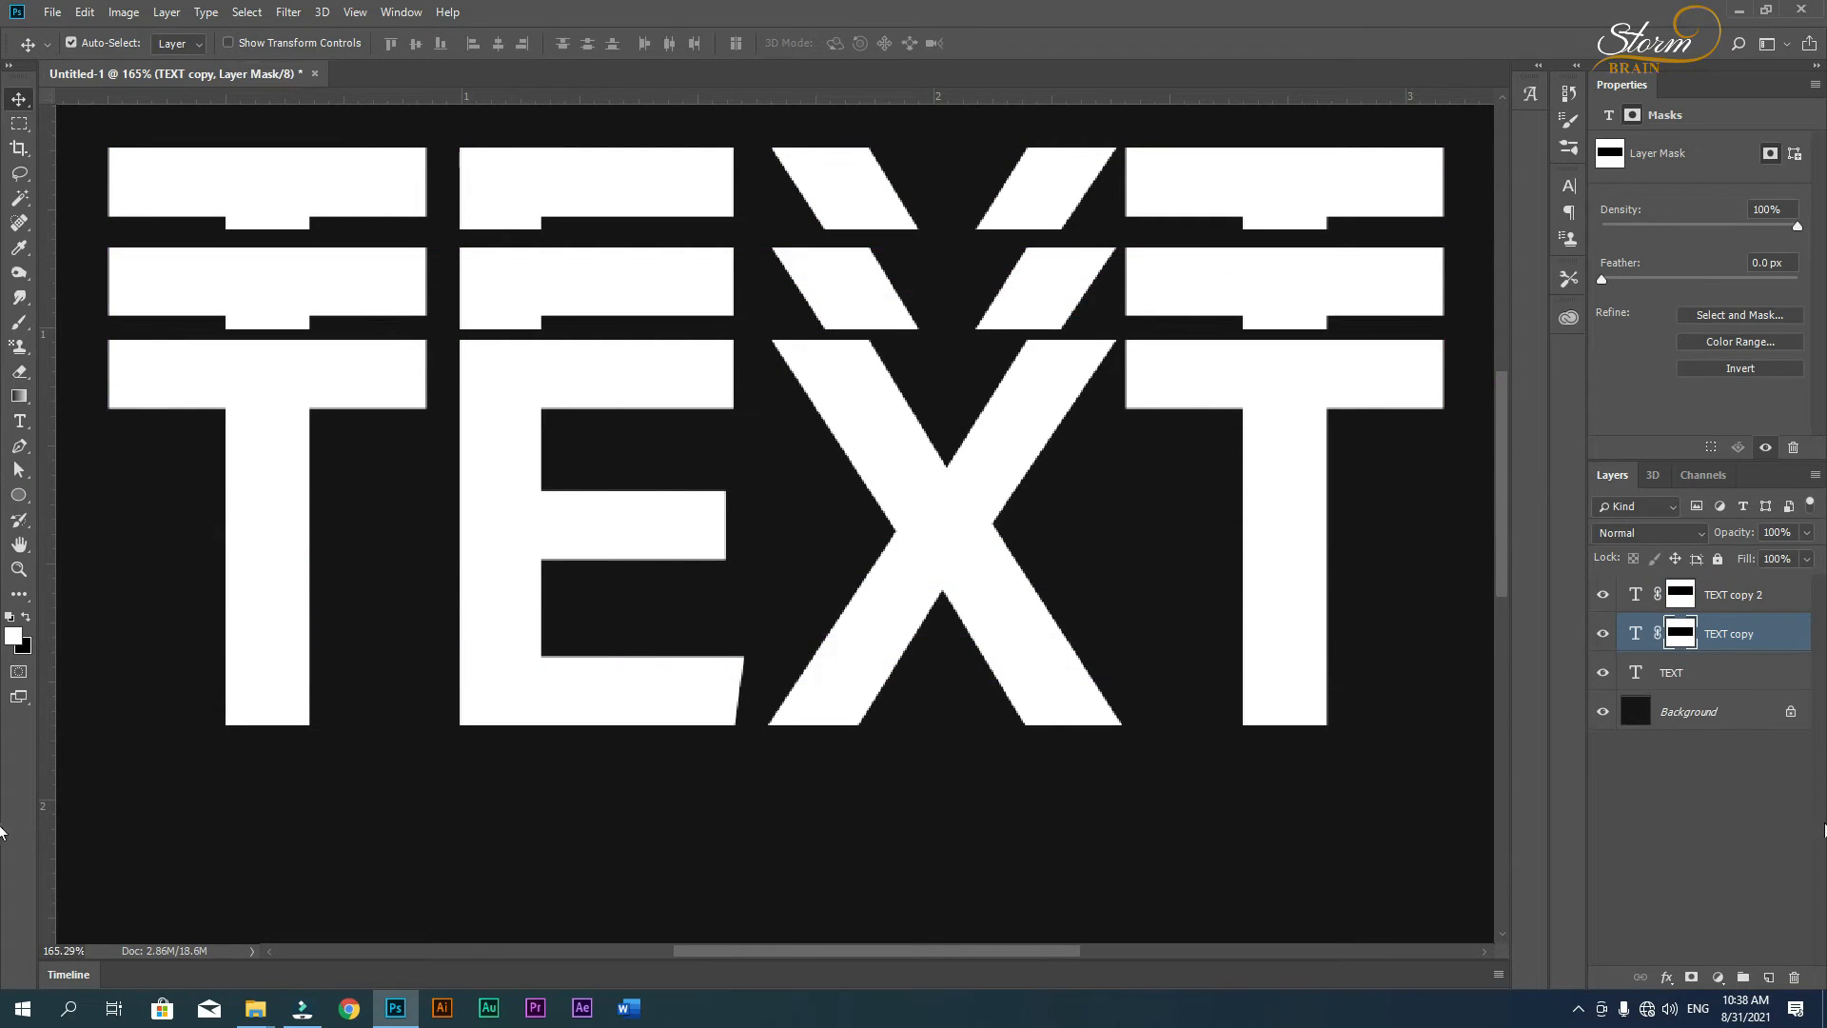
# - Duplicate the original TEXT layer down to about Y 1 in and mask the copy so only the strip below the original letters shows
pyautogui.click(1680, 677)
pyautogui.moveTo(265, 723); pyautogui.dragTo(262, 804)
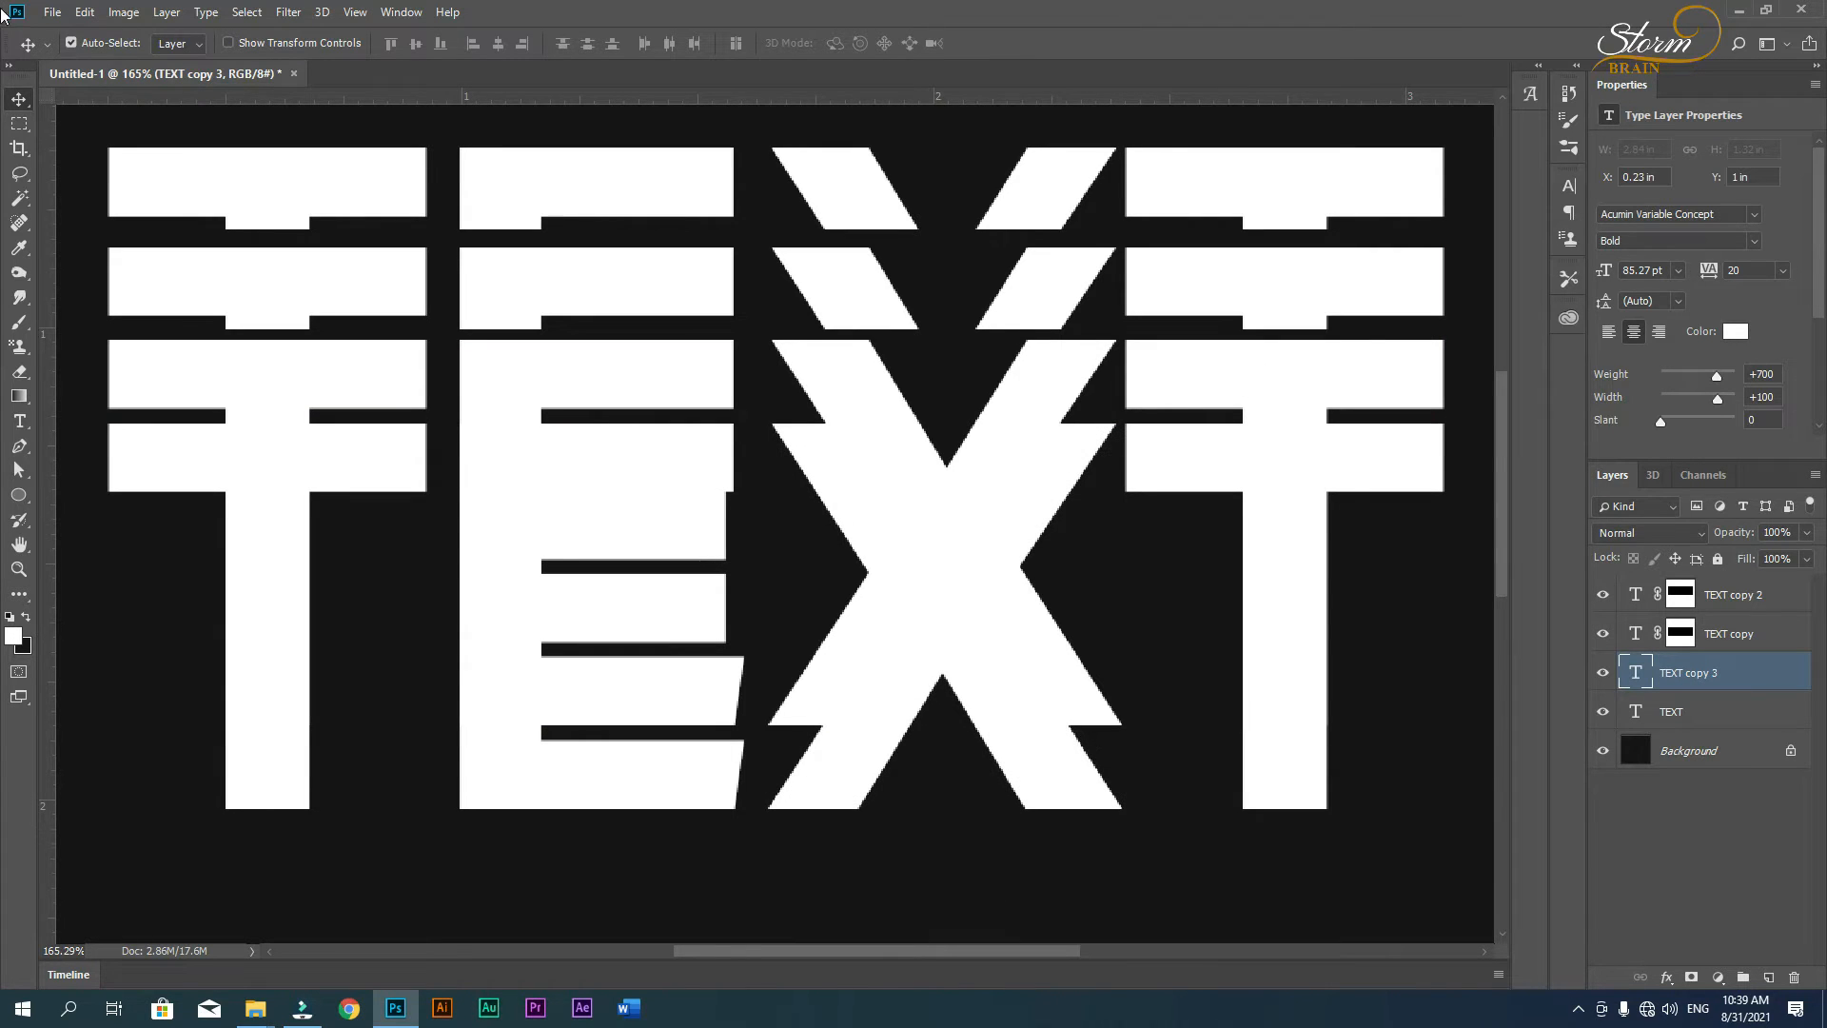
pyautogui.click(19, 124)
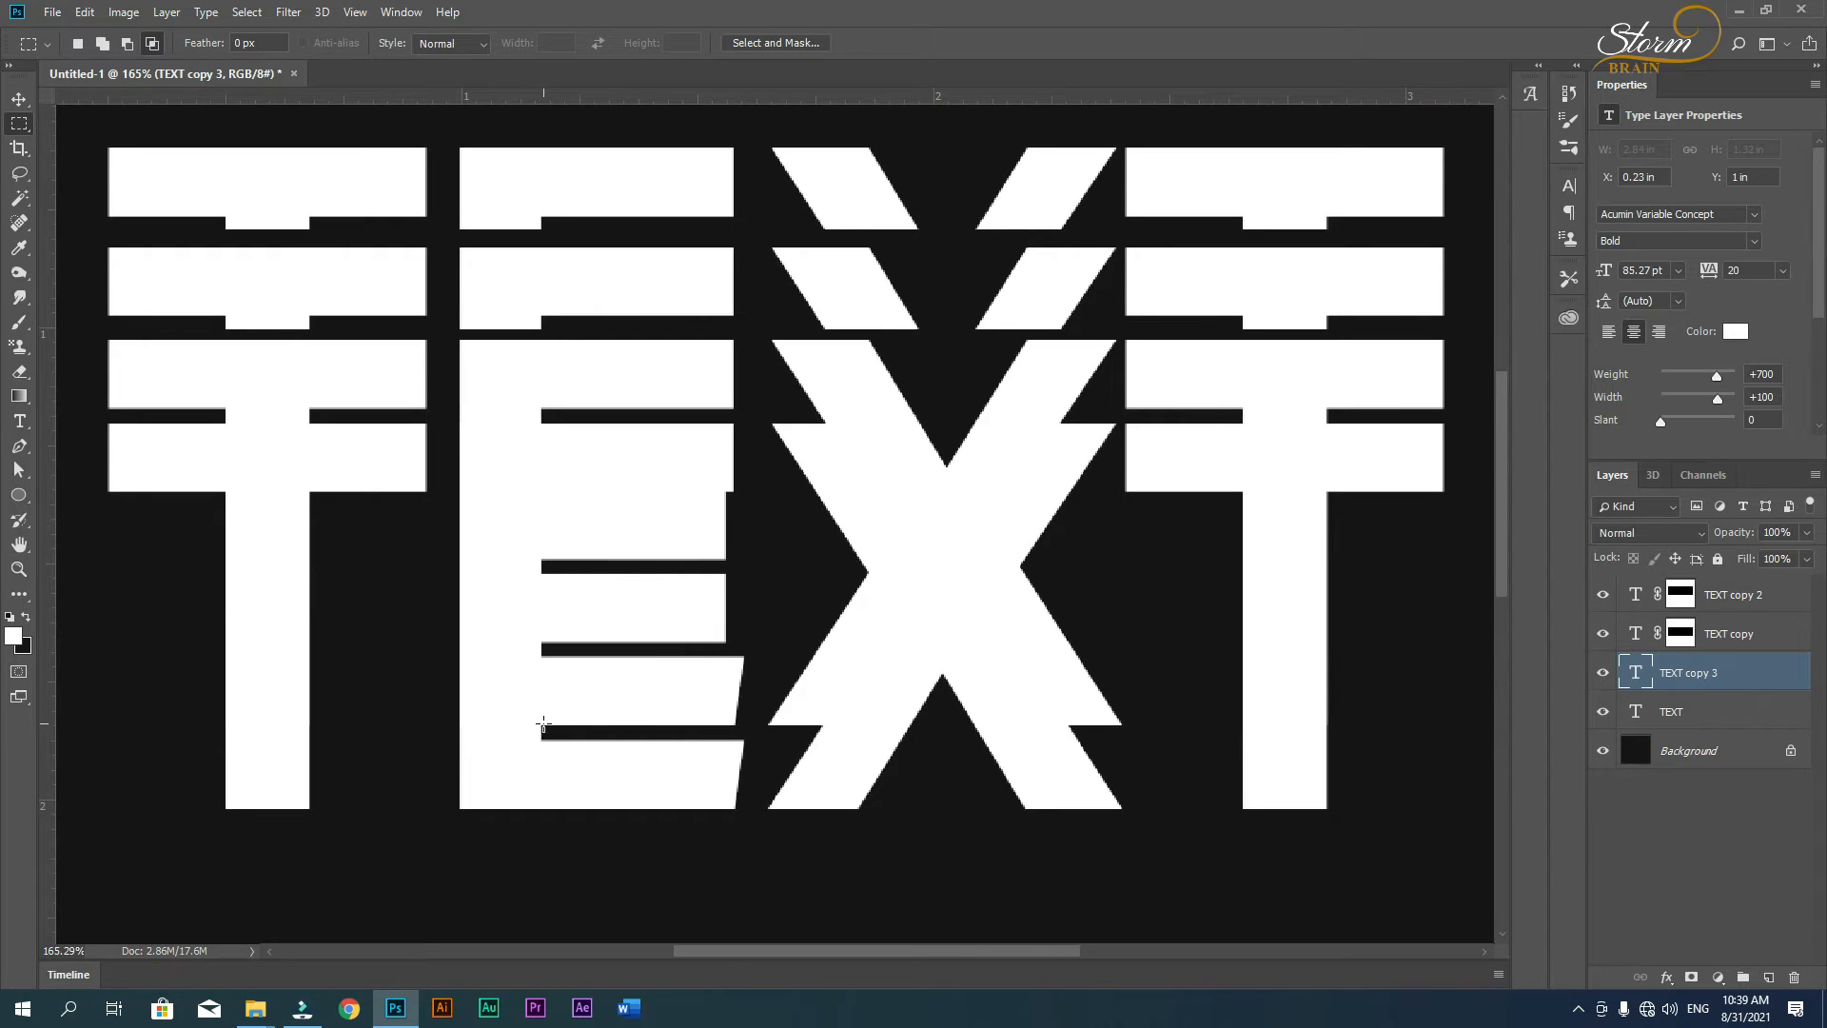
pyautogui.moveTo(80, 743); pyautogui.dragTo(1443, 133)
pyautogui.click(1443, 133)
pyautogui.press('Up')
pyautogui.press('Up')
pyautogui.press('Up')
pyautogui.press('Up')
pyautogui.press('Up')
pyautogui.press('Up')
pyautogui.press('Up')
pyautogui.press('Up')
pyautogui.press('Up')
pyautogui.press('Up')
pyautogui.press('Up')
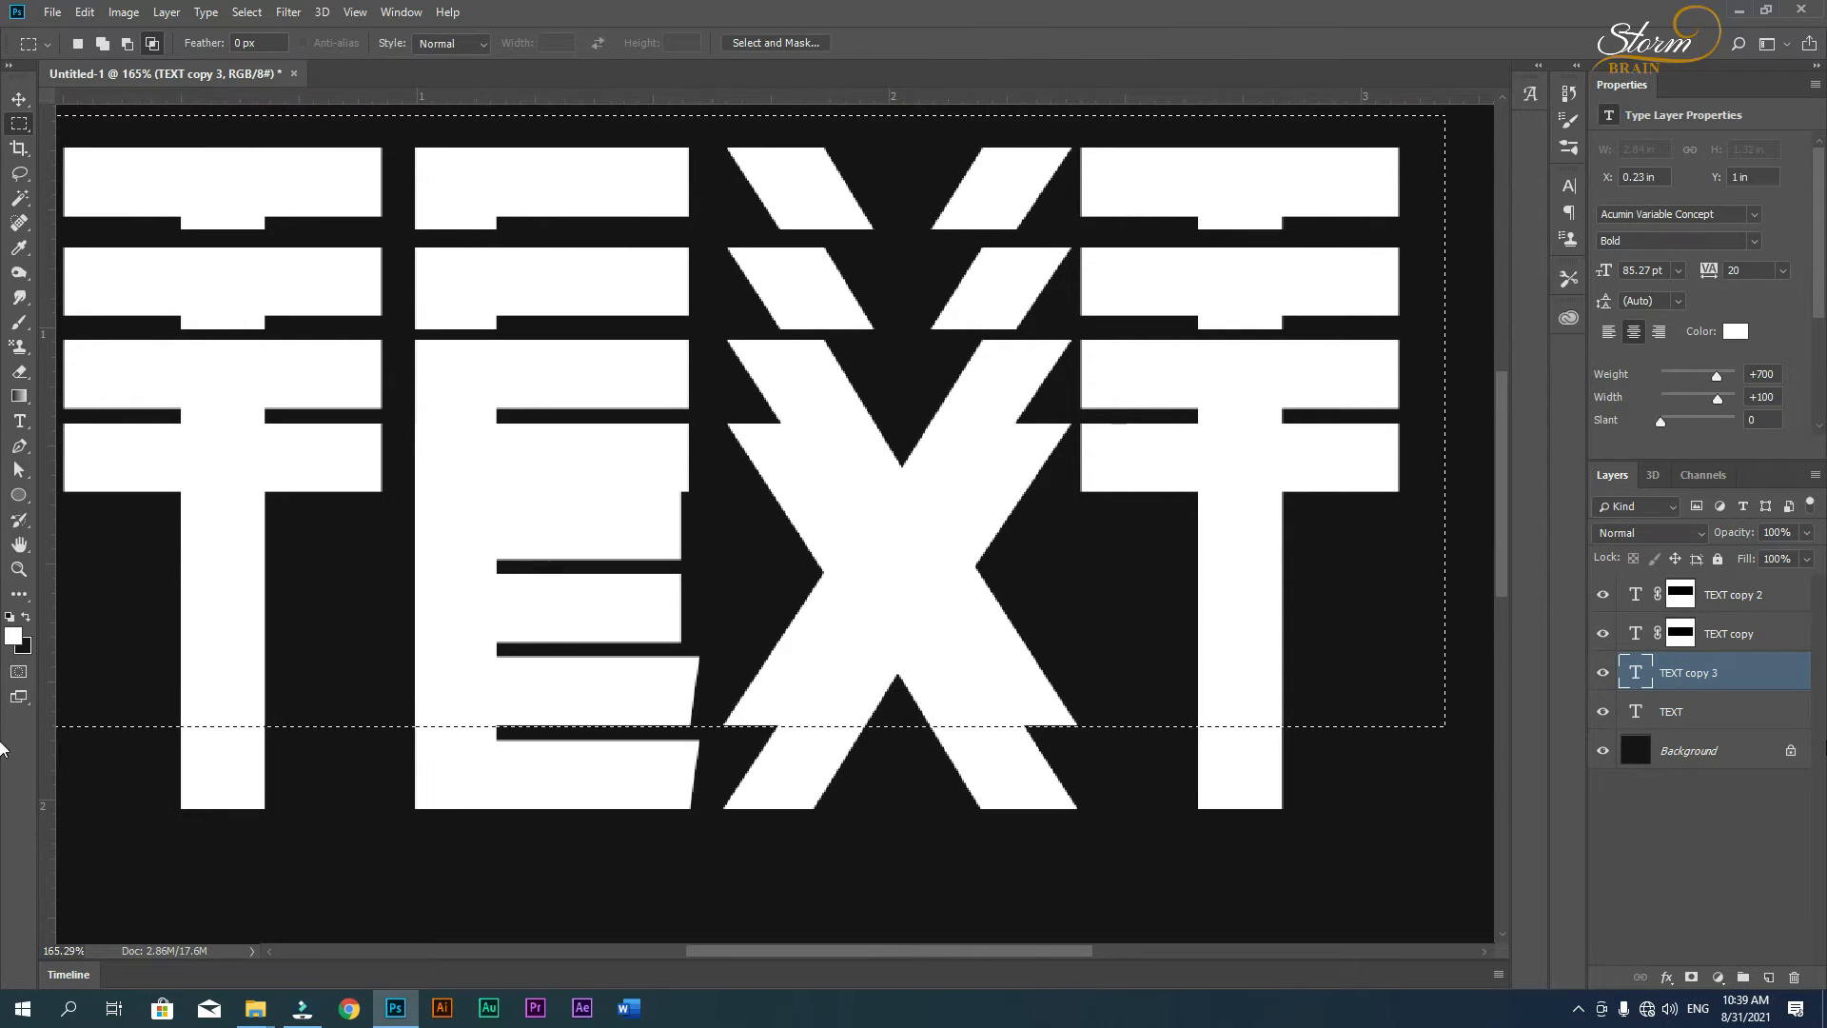
pyautogui.click(1693, 977)
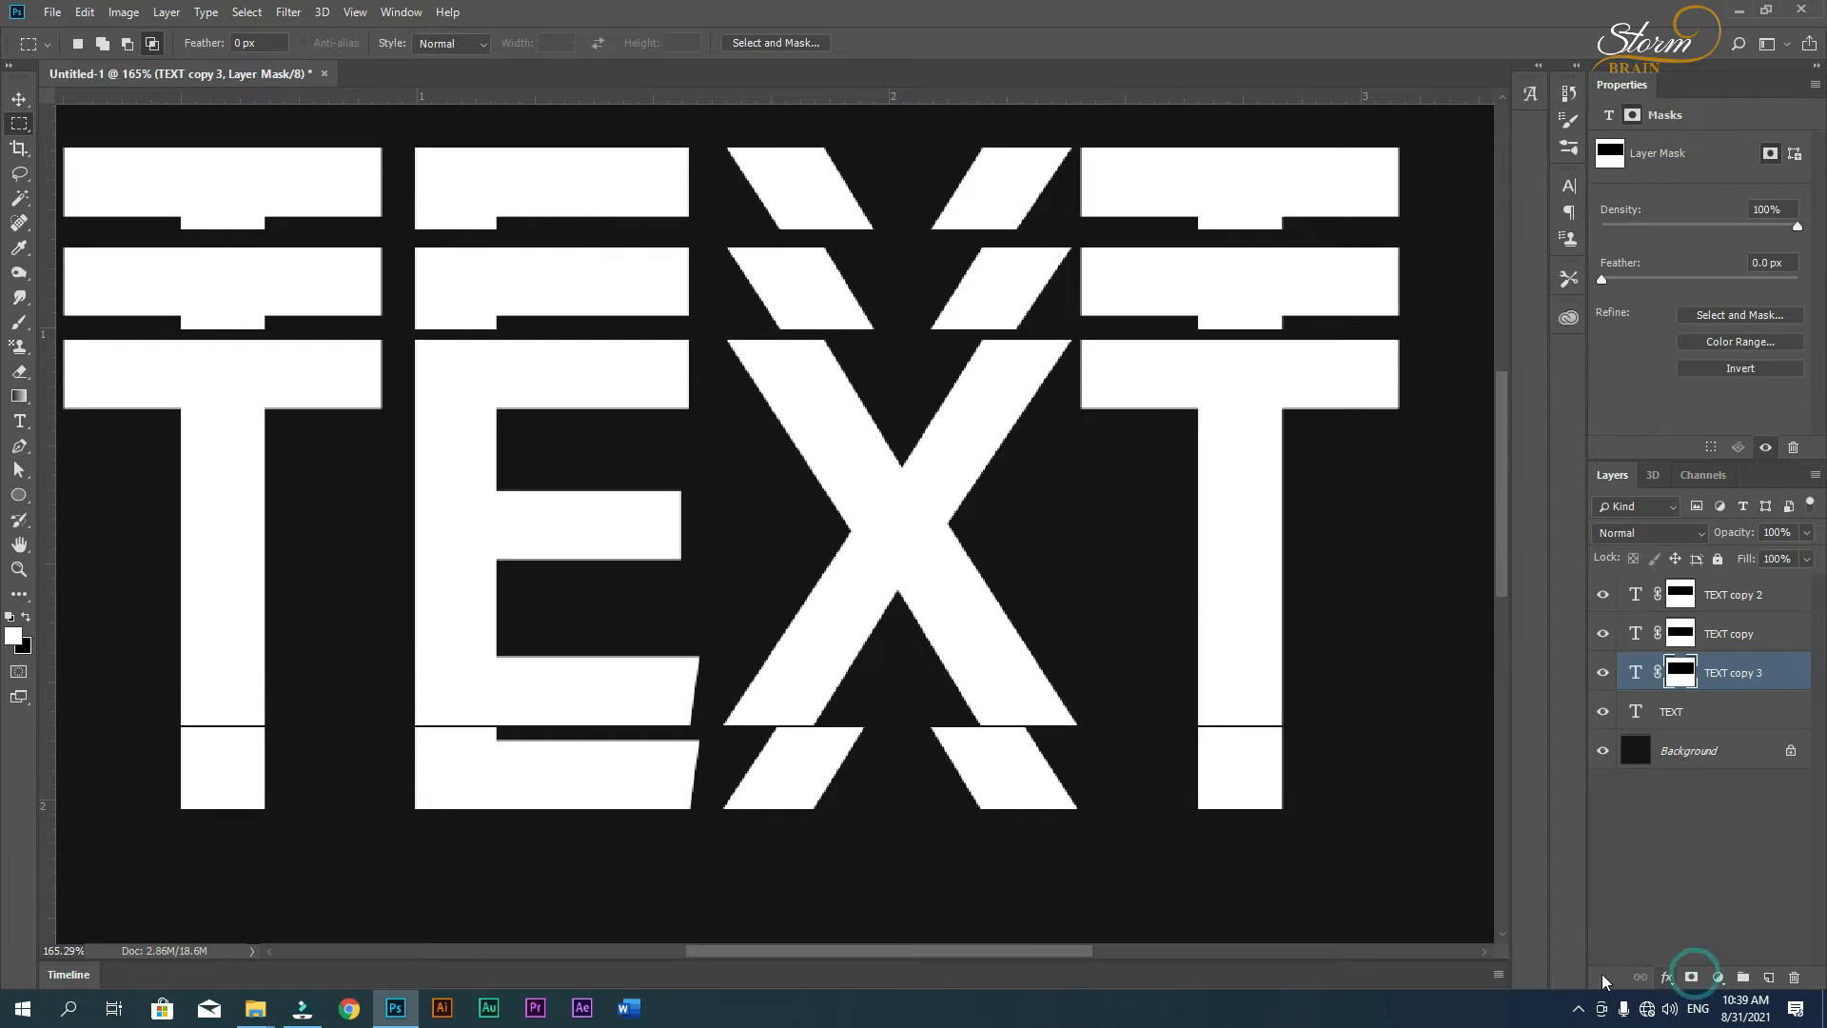
# - Hide the TEXT copy 3 and TEXT copy 2 layers, leaving TEXT copy visible
pyautogui.press('z')
pyautogui.rightClick(573, 546)
pyautogui.click(602, 559)
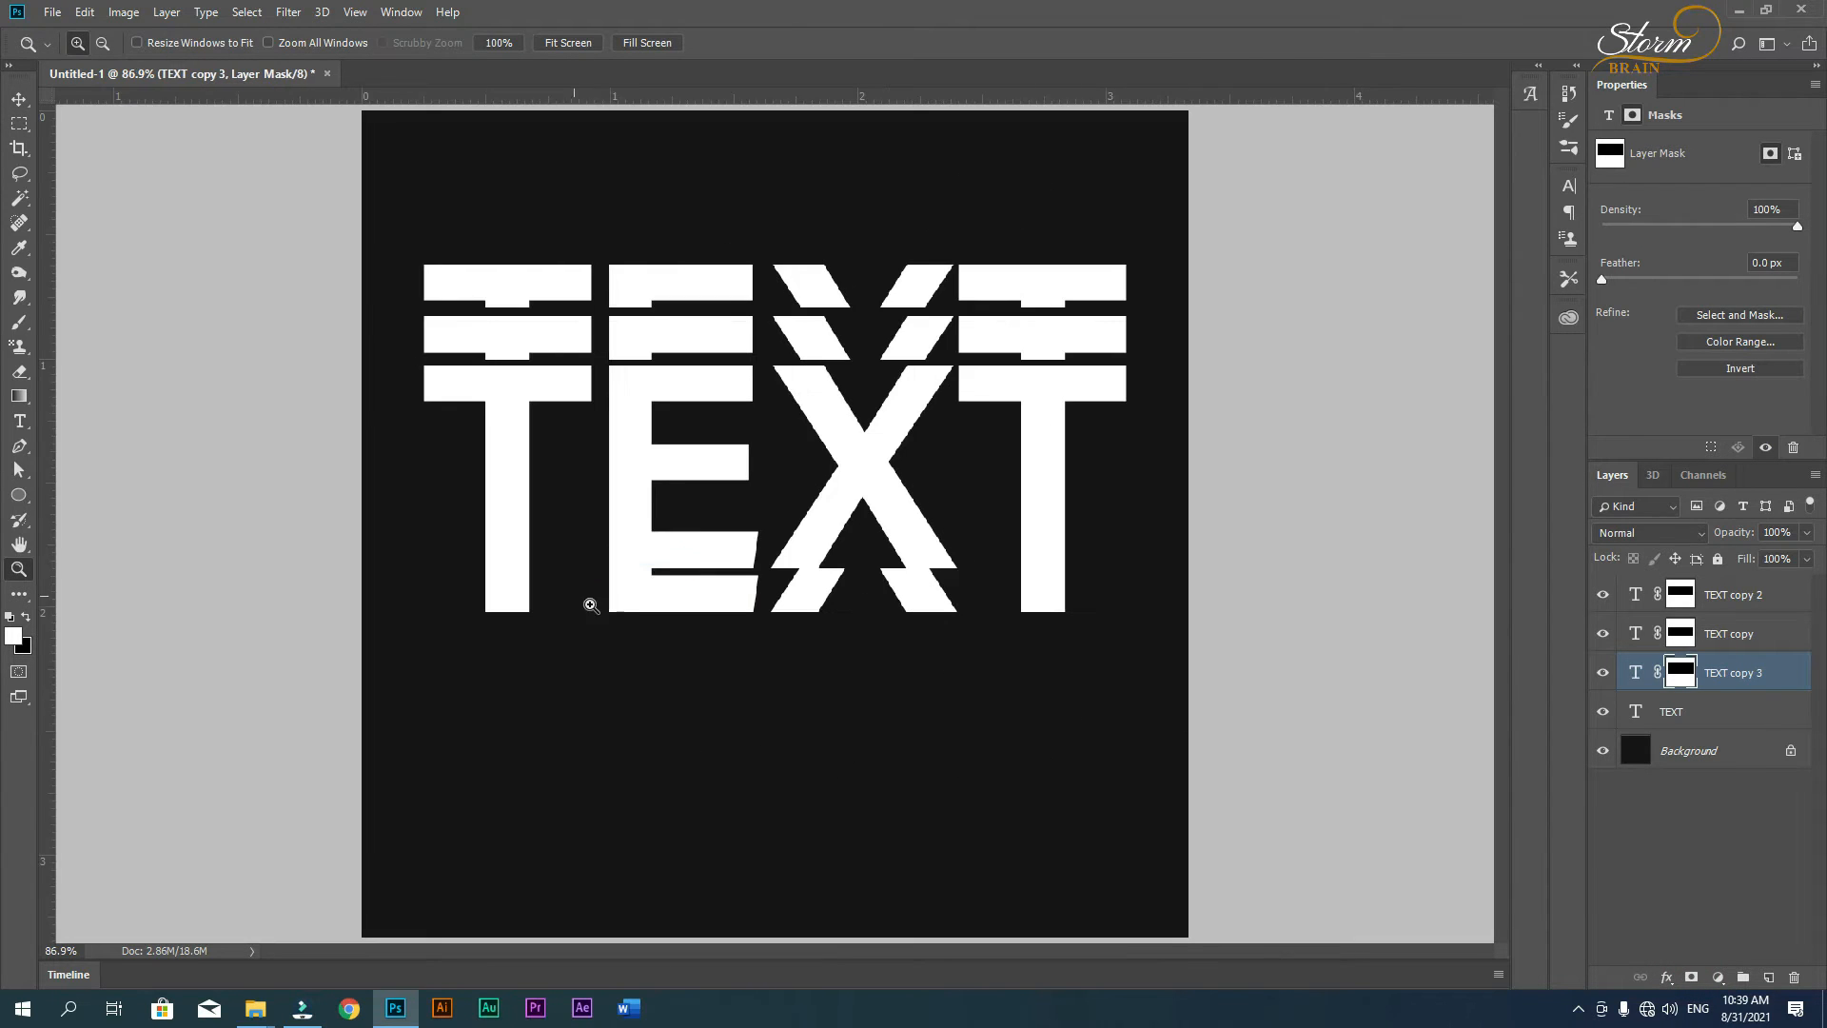
pyautogui.click(17, 97)
pyautogui.click(1604, 673)
pyautogui.click(1603, 633)
pyautogui.click(1604, 633)
pyautogui.click(1603, 594)
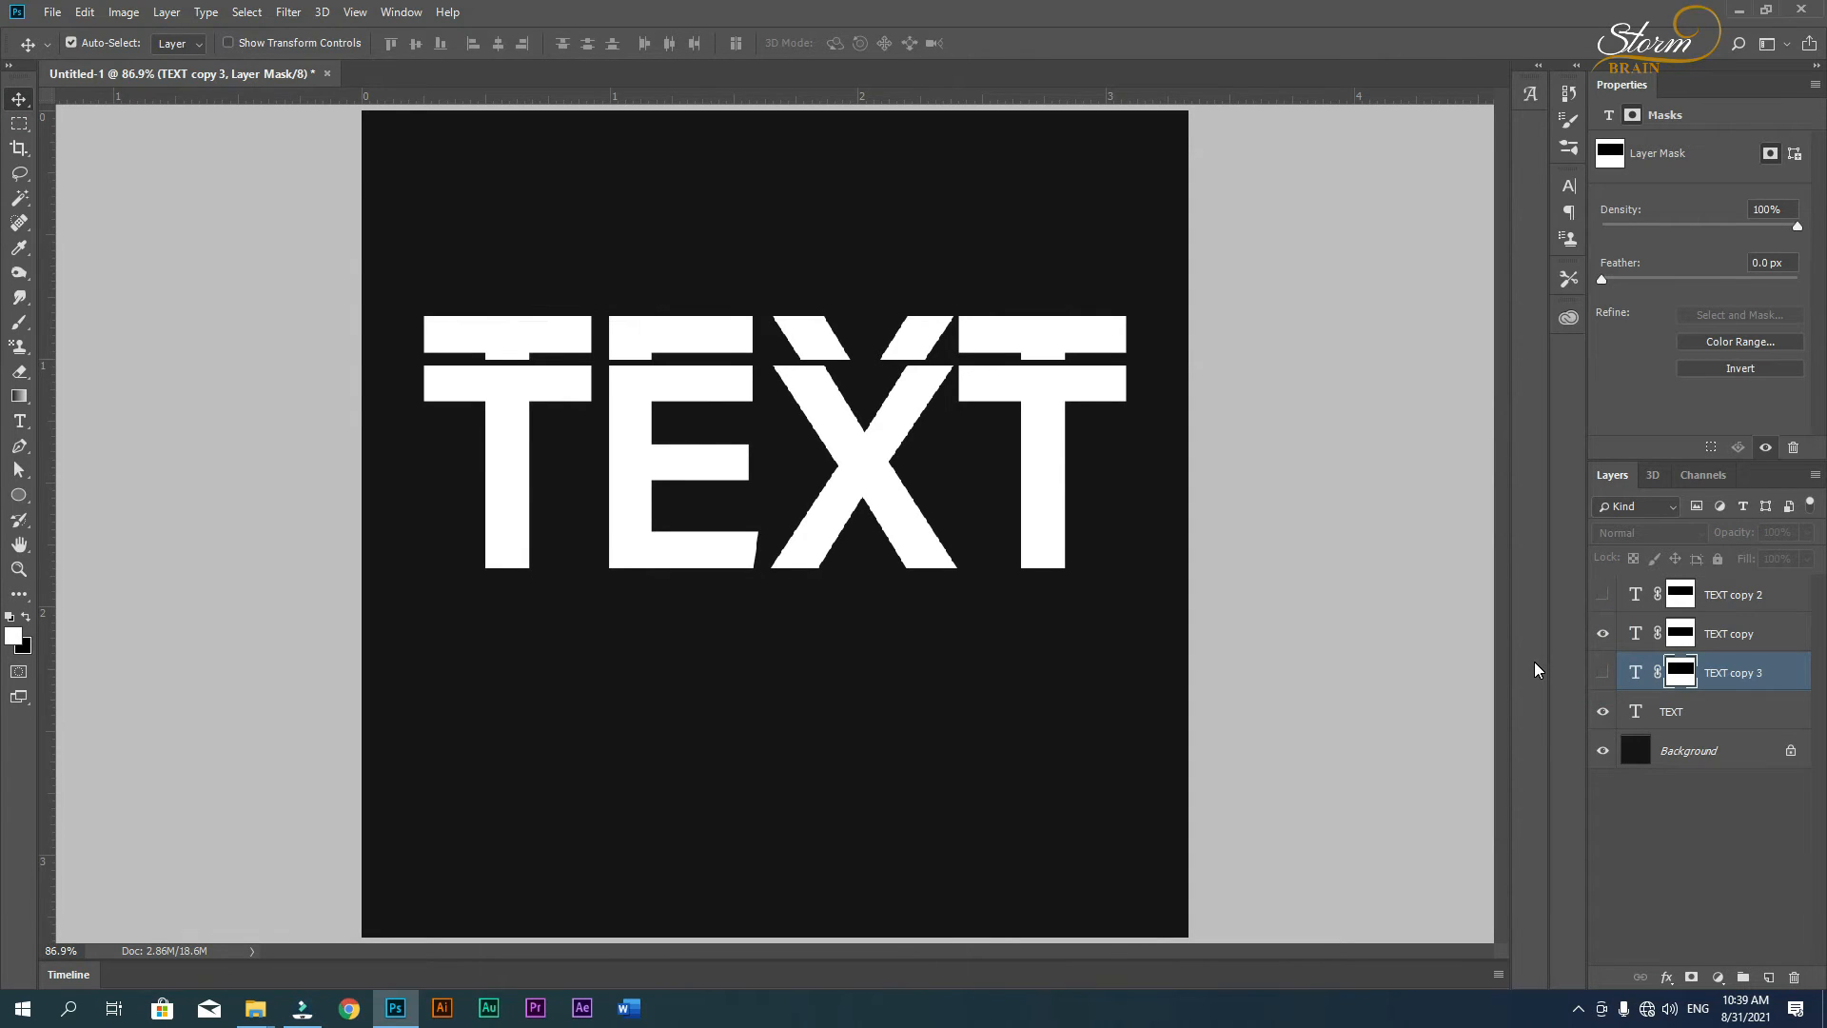
# - Nudge the TEXT copy strip slightly down to fine-tune its gap above the original letters
pyautogui.click(687, 326)
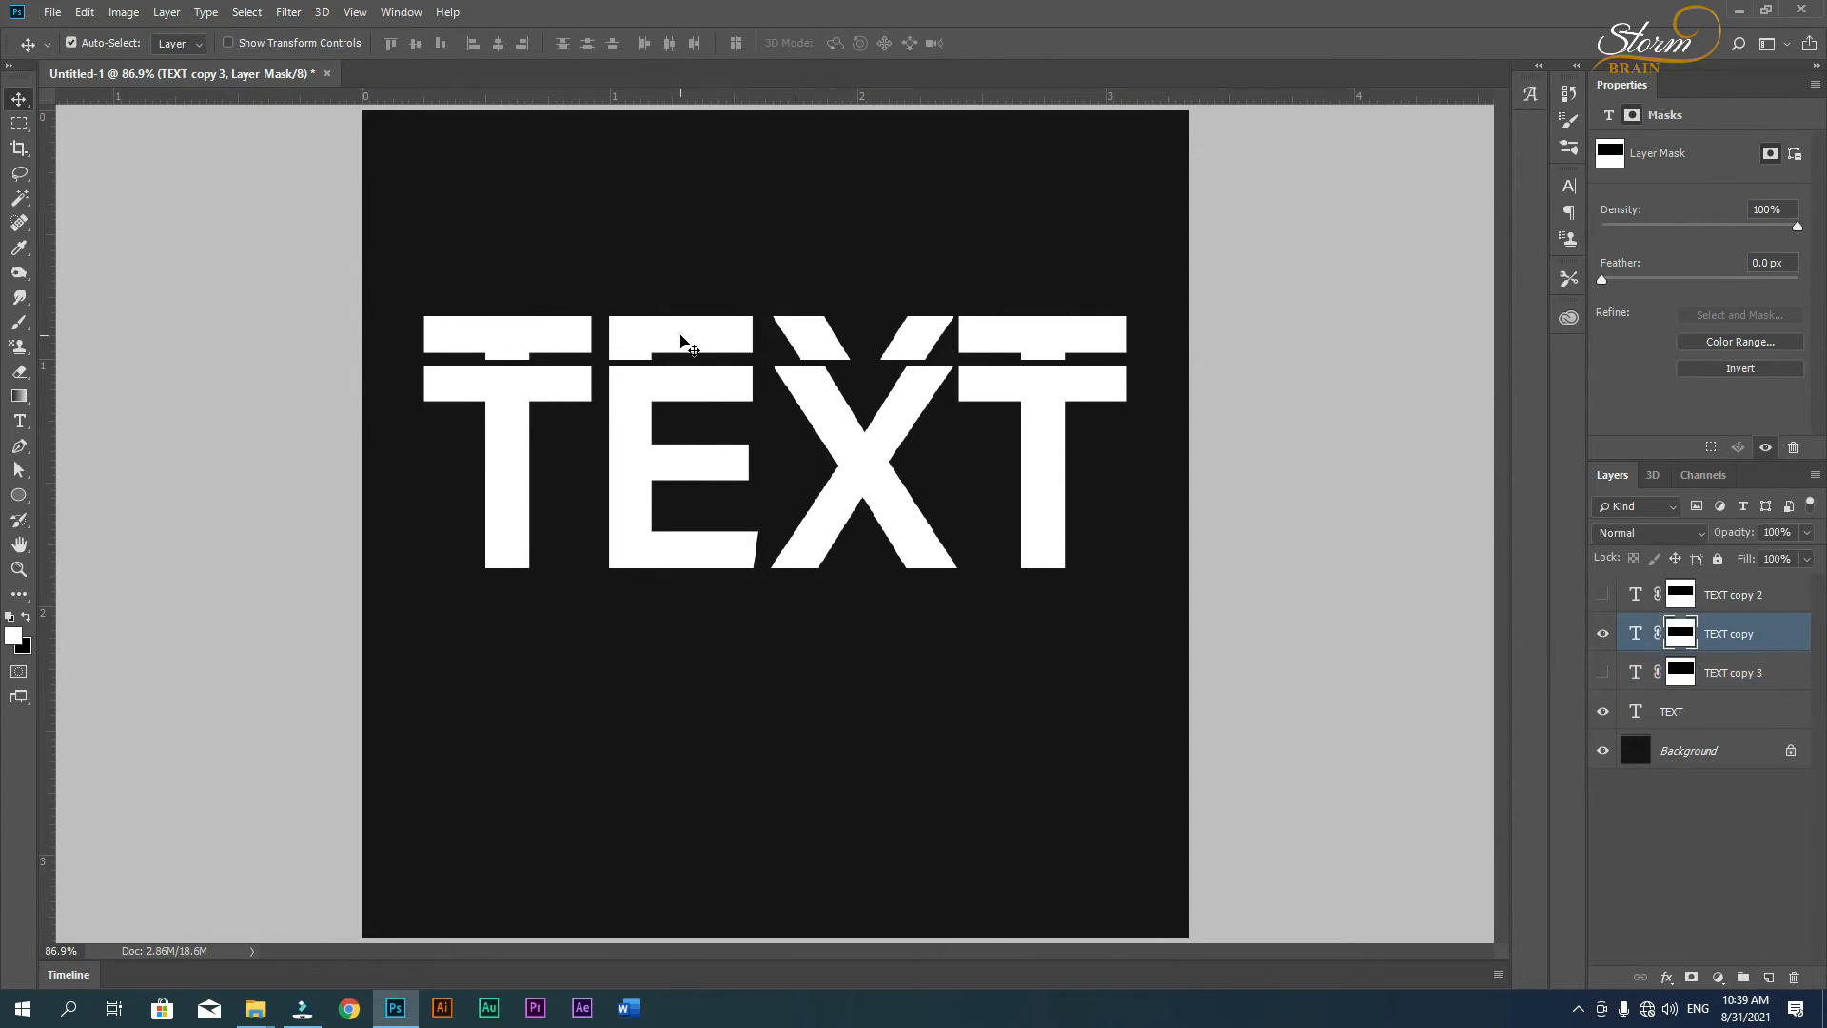
pyautogui.press('Down')
pyautogui.press('Down')
pyautogui.press('Down')
pyautogui.press('Down')
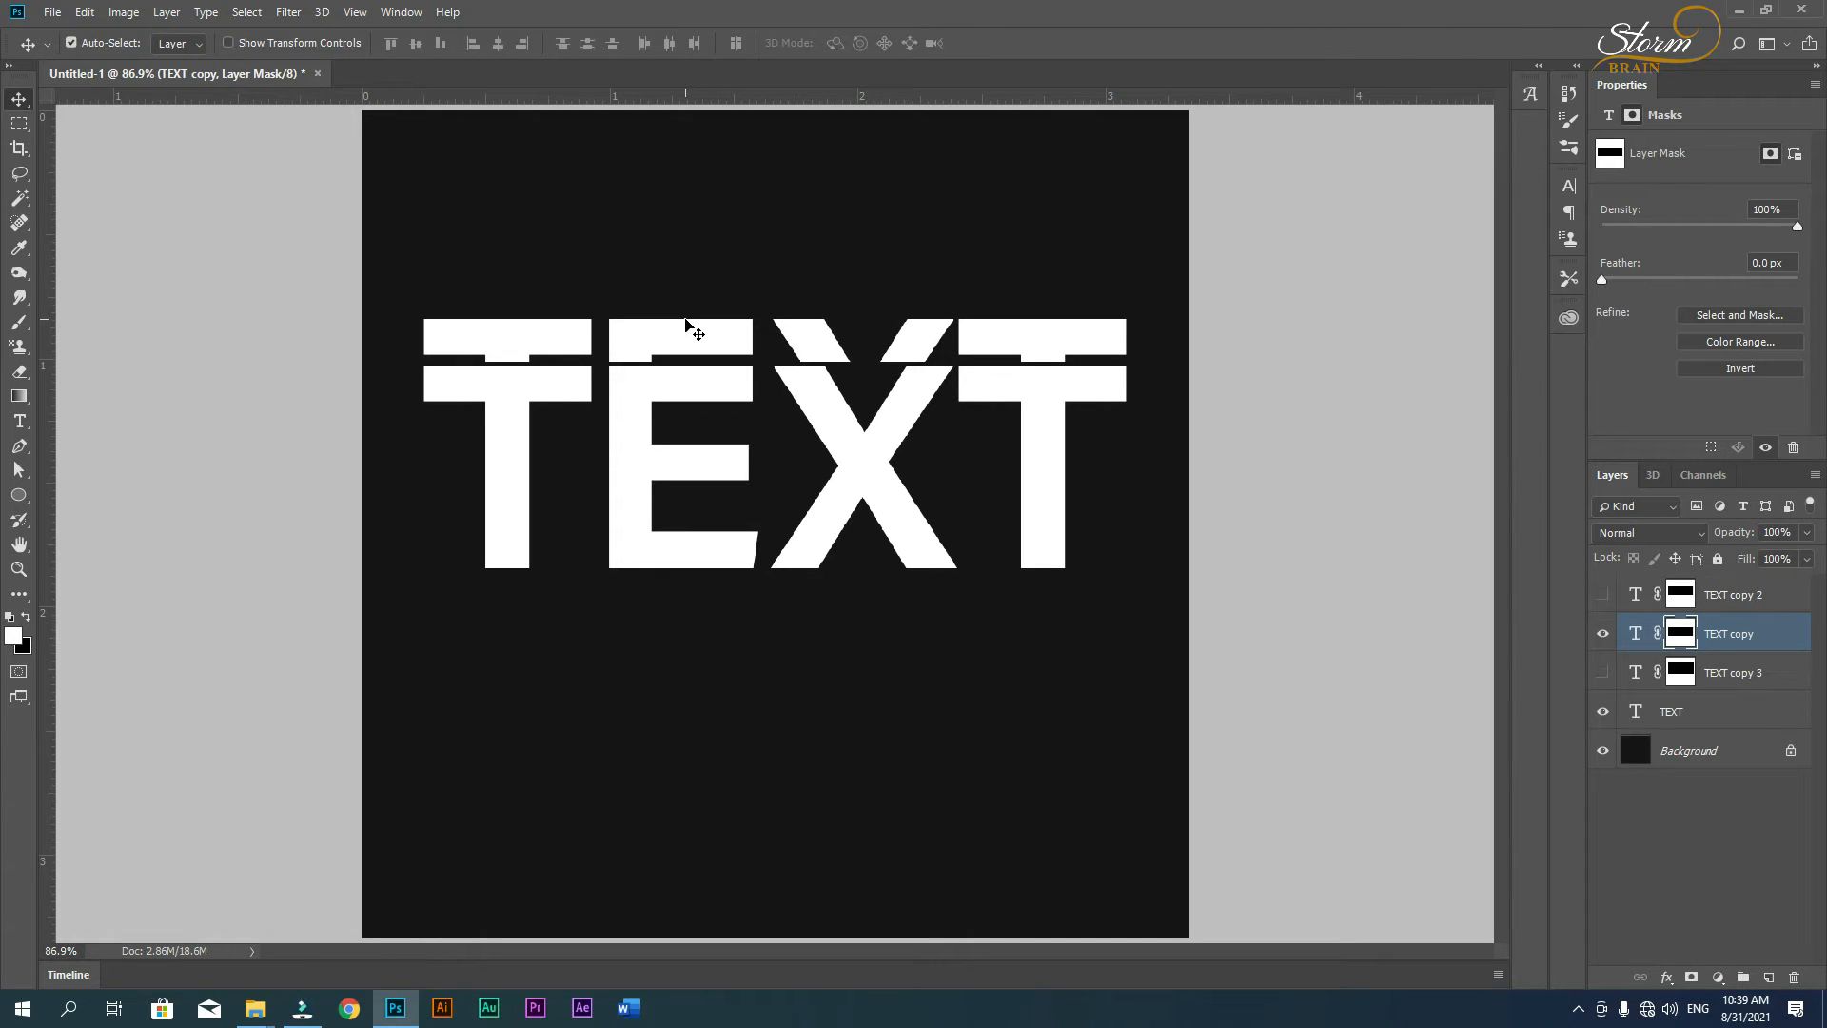
pyautogui.press('Up')
pyautogui.press('Up')
pyautogui.press('Up')
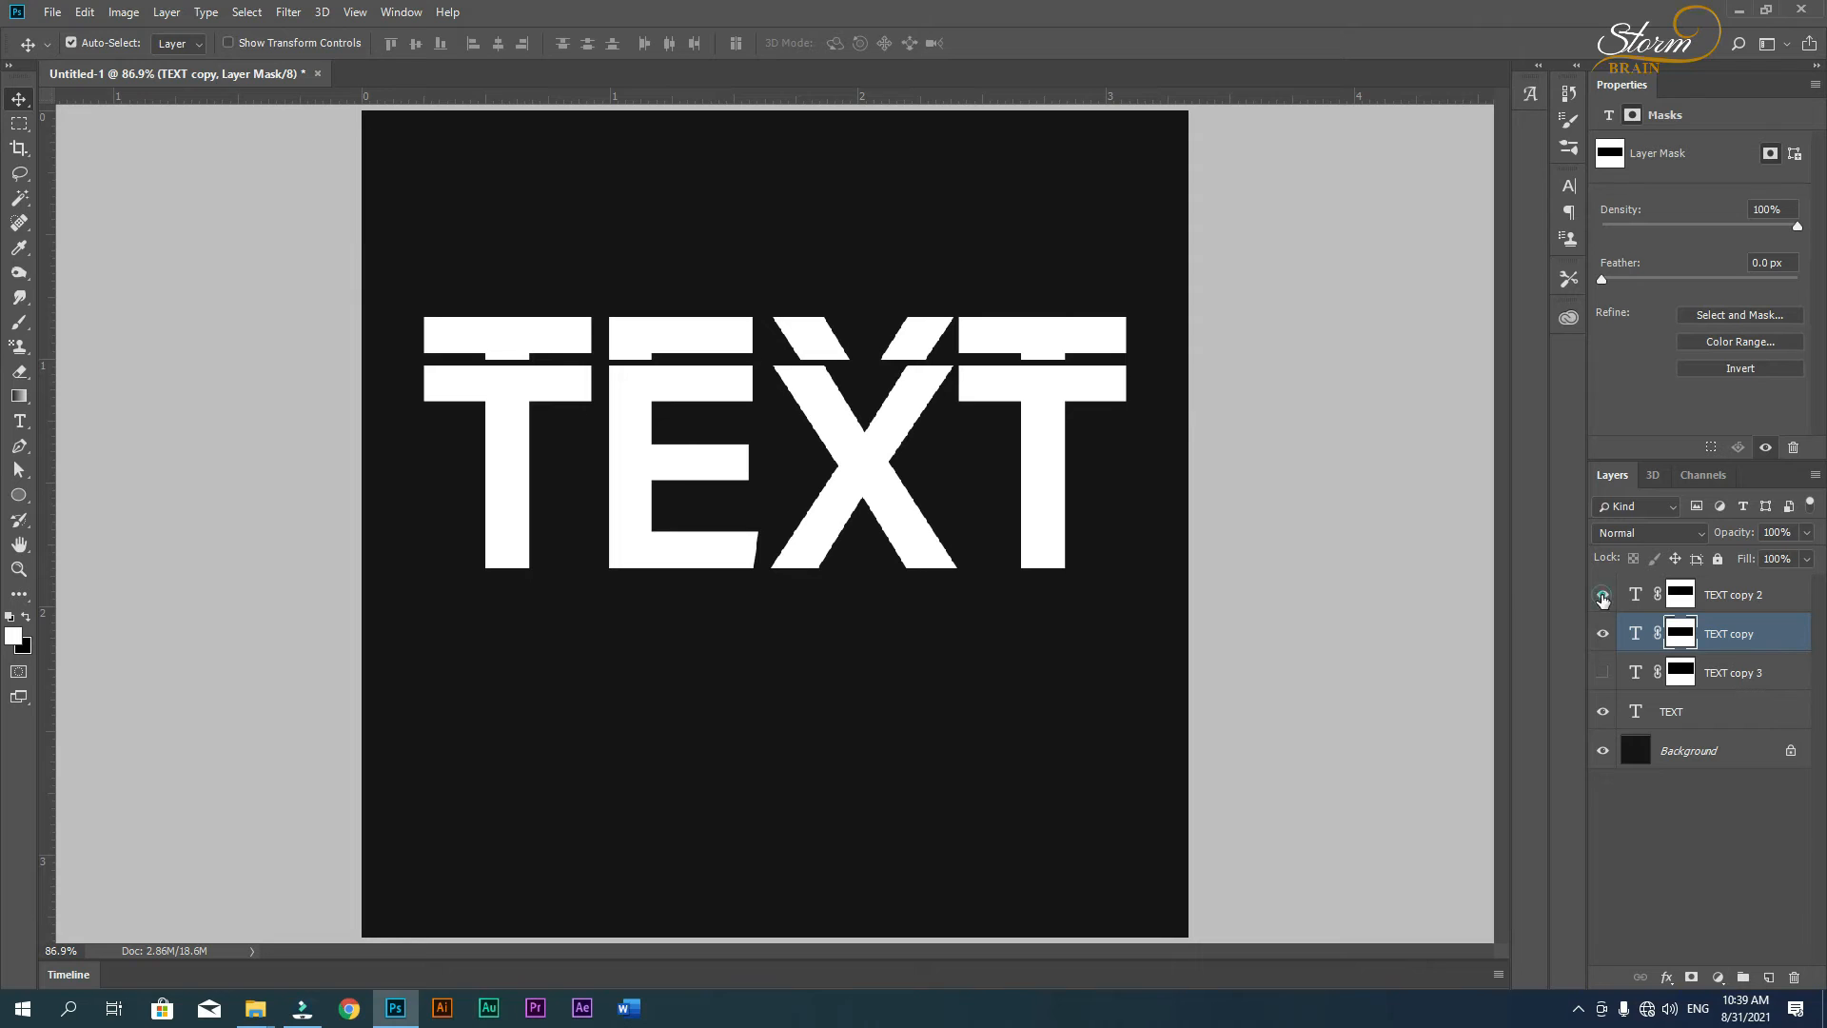
# - Show the TEXT copy 2 layer and nudge its strip to about Y 0.44 in, matching the gap of the strip below
pyautogui.click(1602, 595)
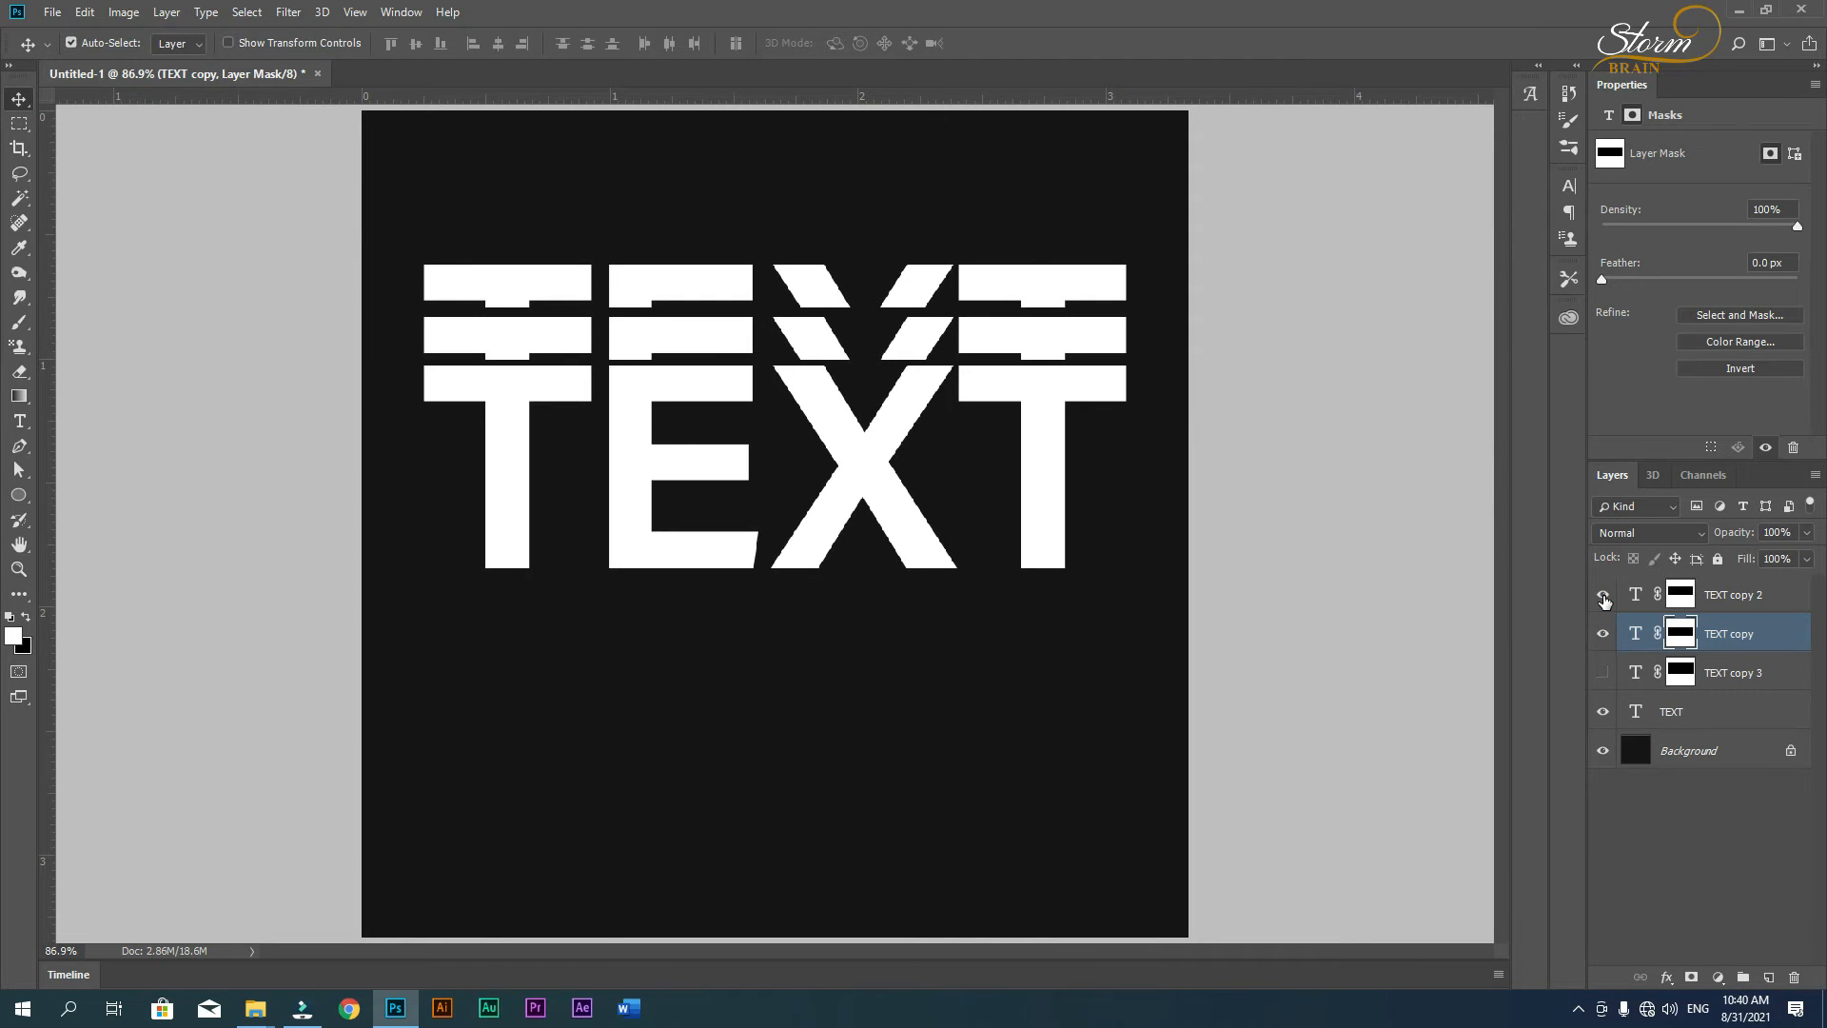
pyautogui.click(1734, 595)
pyautogui.press('Down')
pyautogui.press('Down')
pyautogui.press('Down')
pyautogui.press('Down')
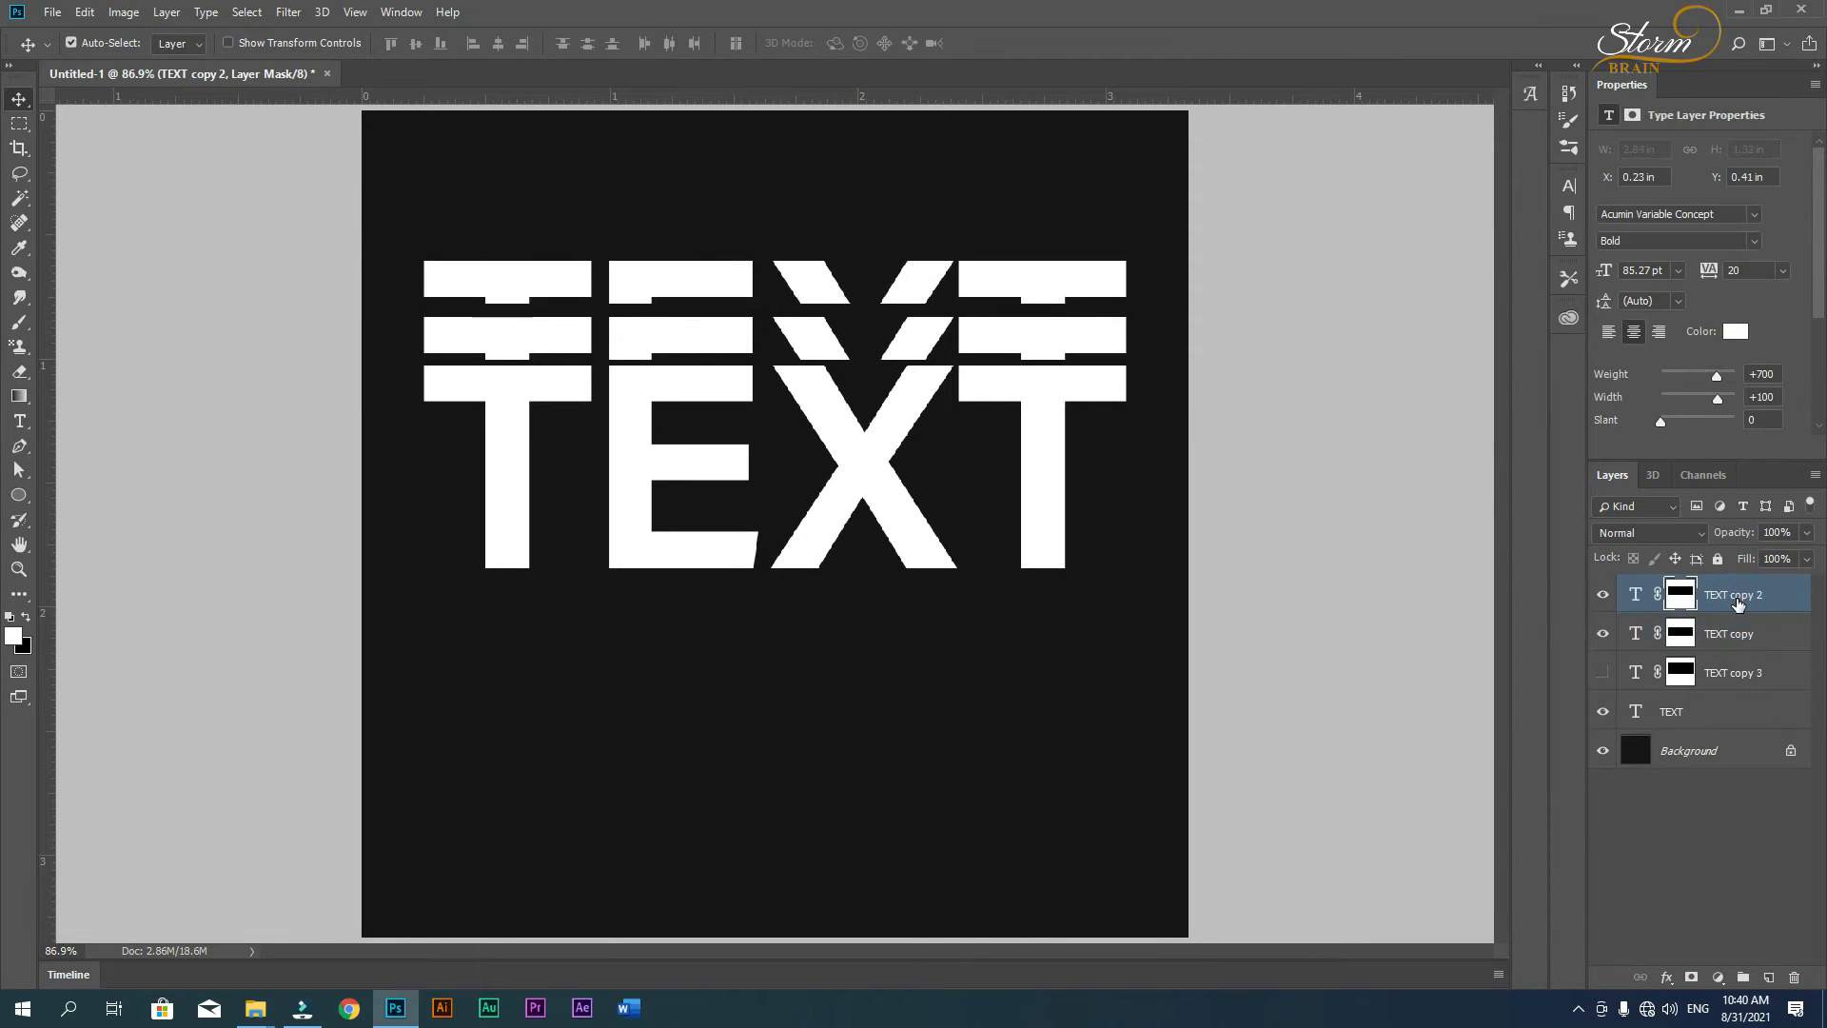
pyautogui.press('Down')
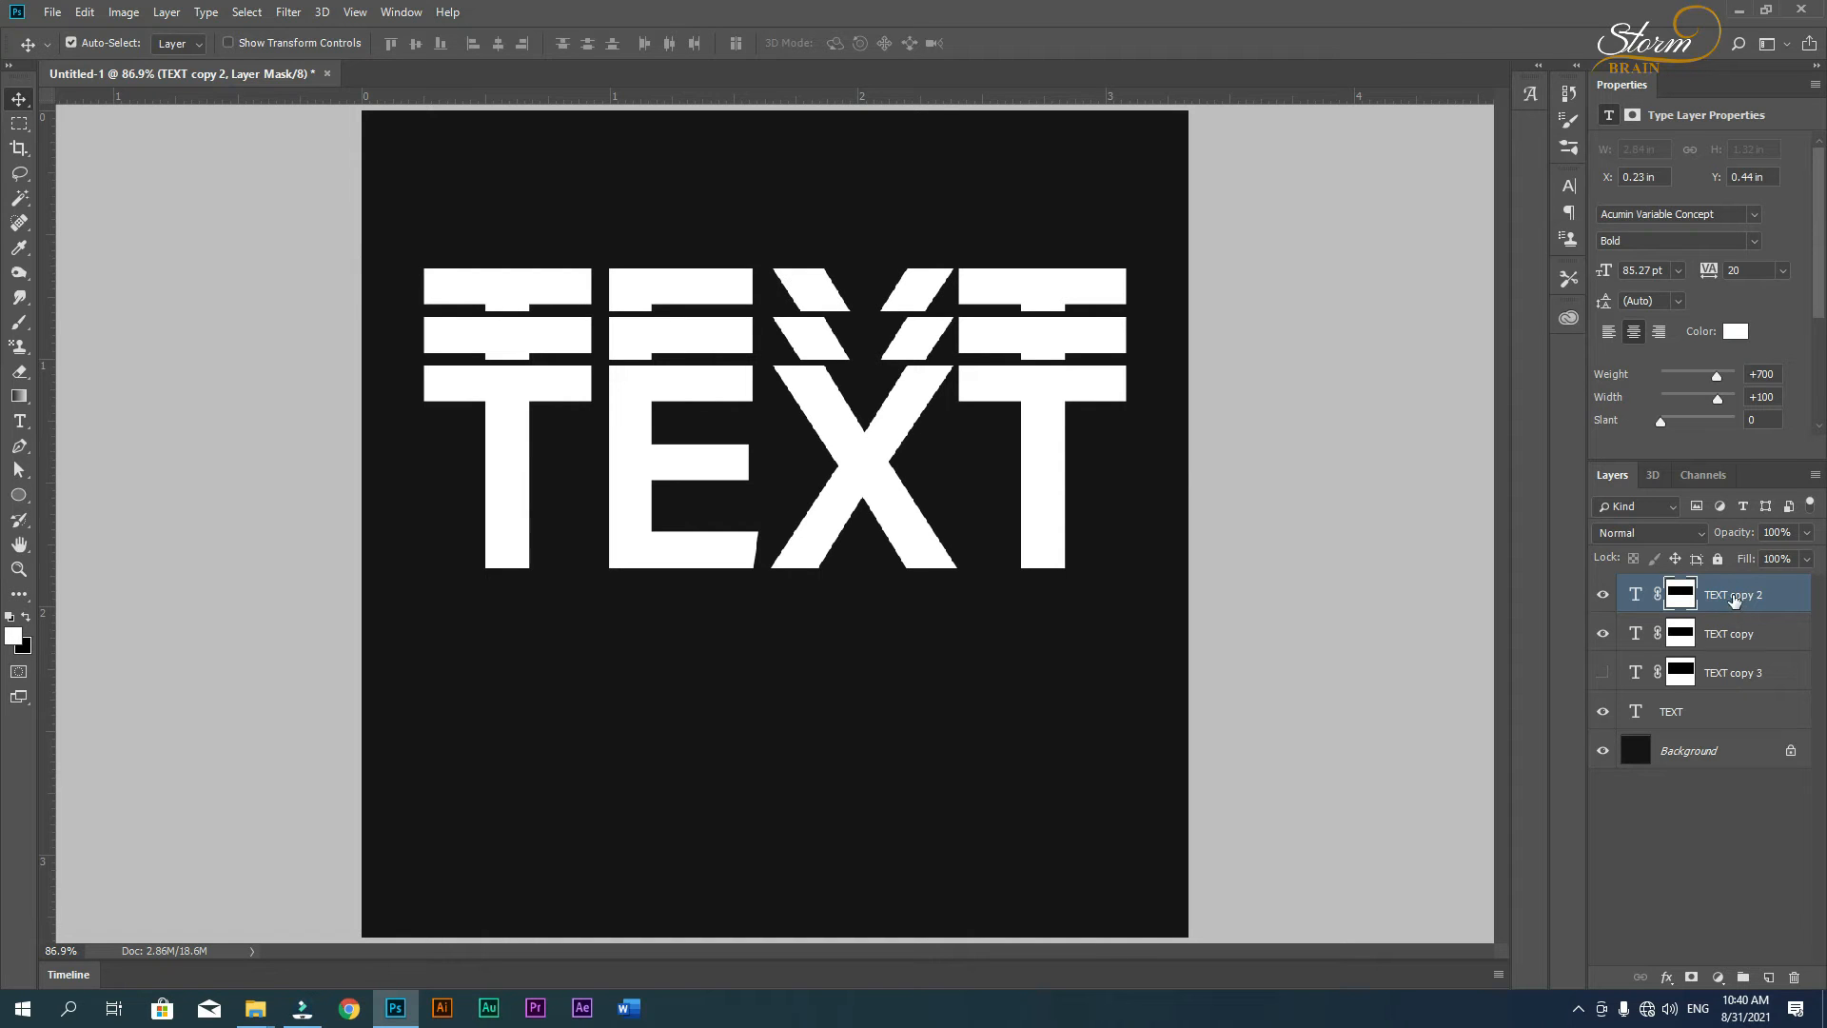
pyautogui.moveTo(991, 294); pyautogui.dragTo(987, 303)
pyautogui.click(1344, 602)
# - Show the TEXT copy 3 strip at Y 1.02 in and duplicate it below with a matching gap, at about Y 1.22 in
pyautogui.click(1602, 673)
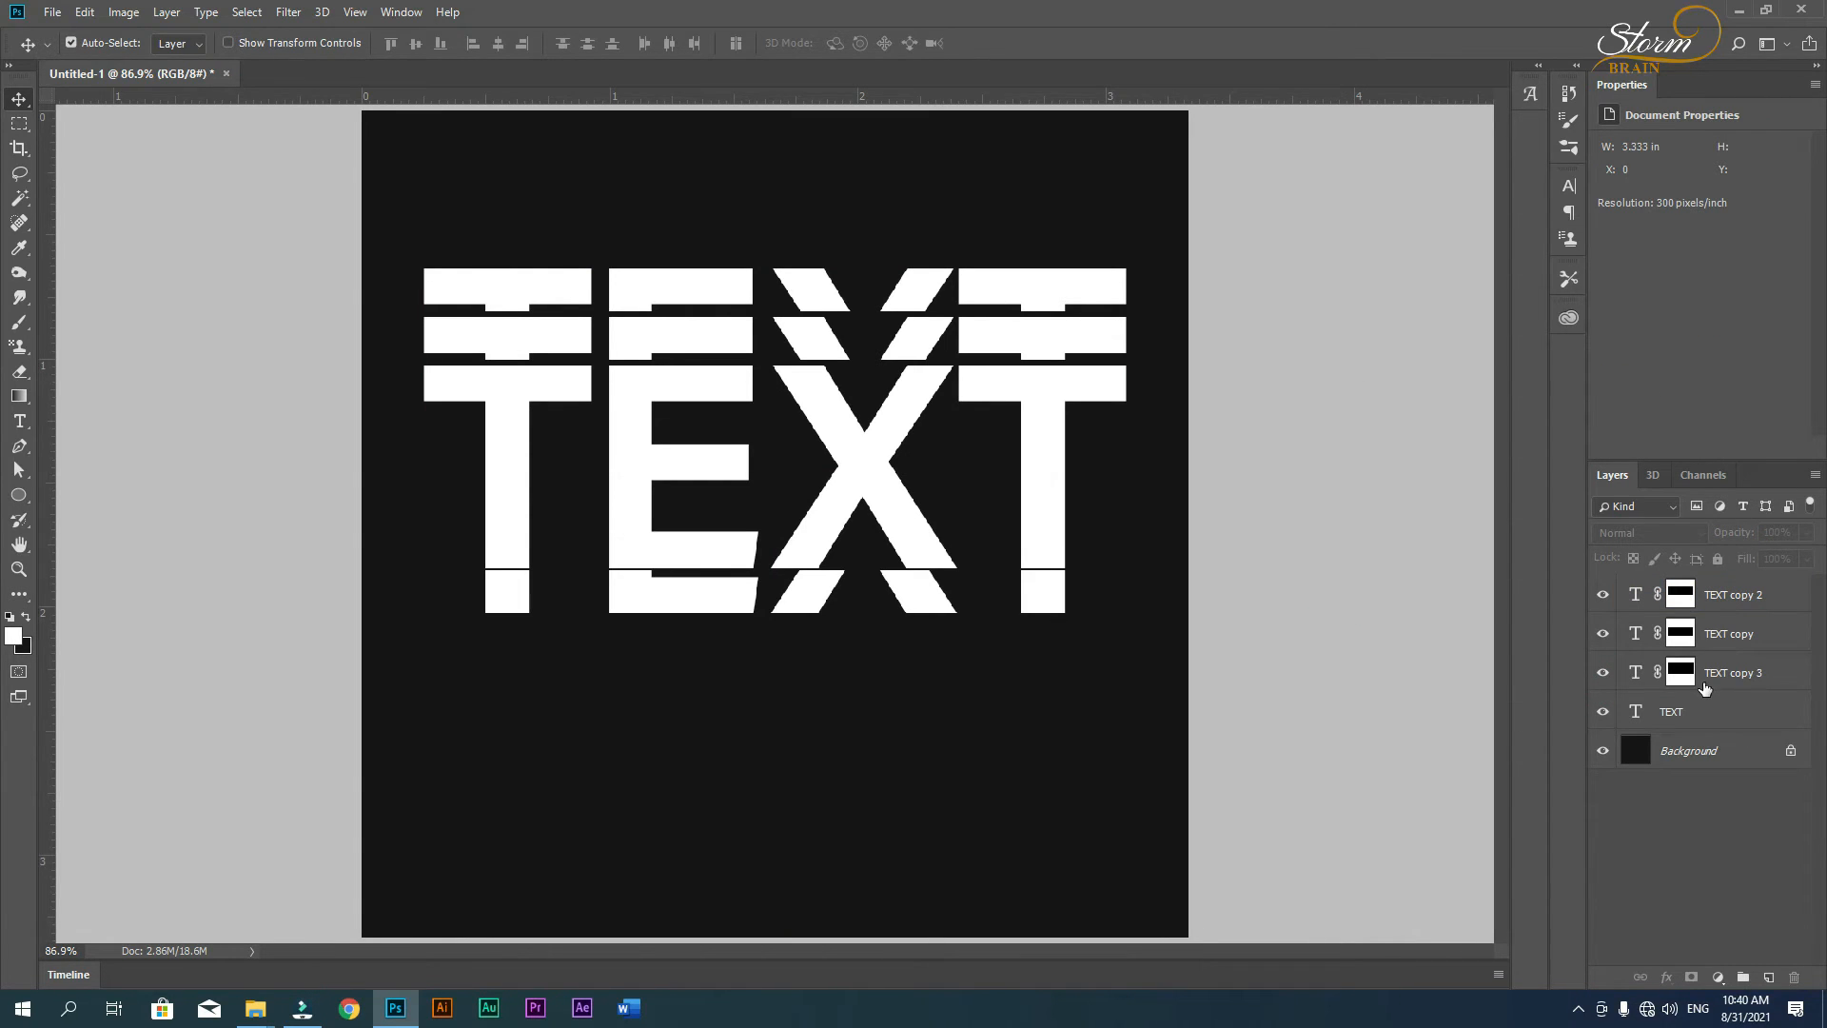
pyautogui.click(1702, 683)
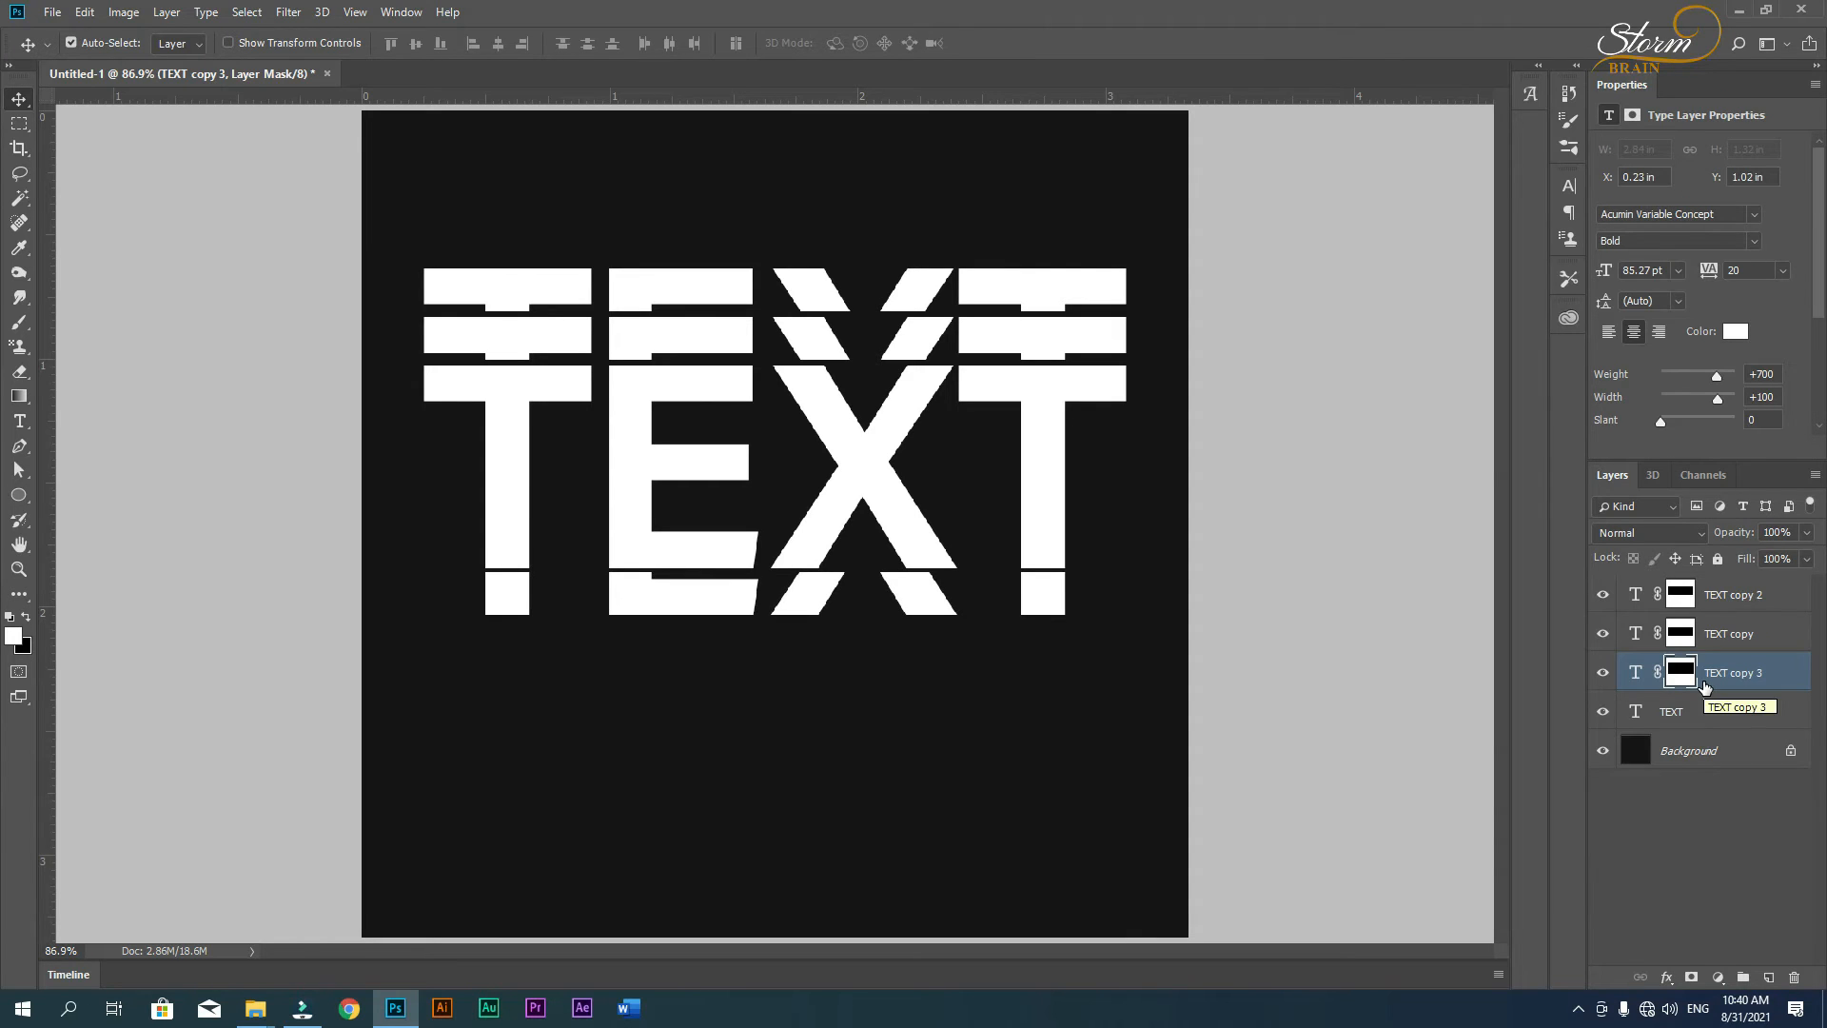
pyautogui.moveTo(1040, 607); pyautogui.dragTo(1040, 628)
pyautogui.hotkey('shift', 'Down')
pyautogui.hotkey('shift', 'Down')
pyautogui.hotkey('shift', 'Down')
pyautogui.hotkey('shift', 'Down')
pyautogui.hotkey('shift', 'Down')
pyautogui.press('Up')
pyautogui.press('Down')
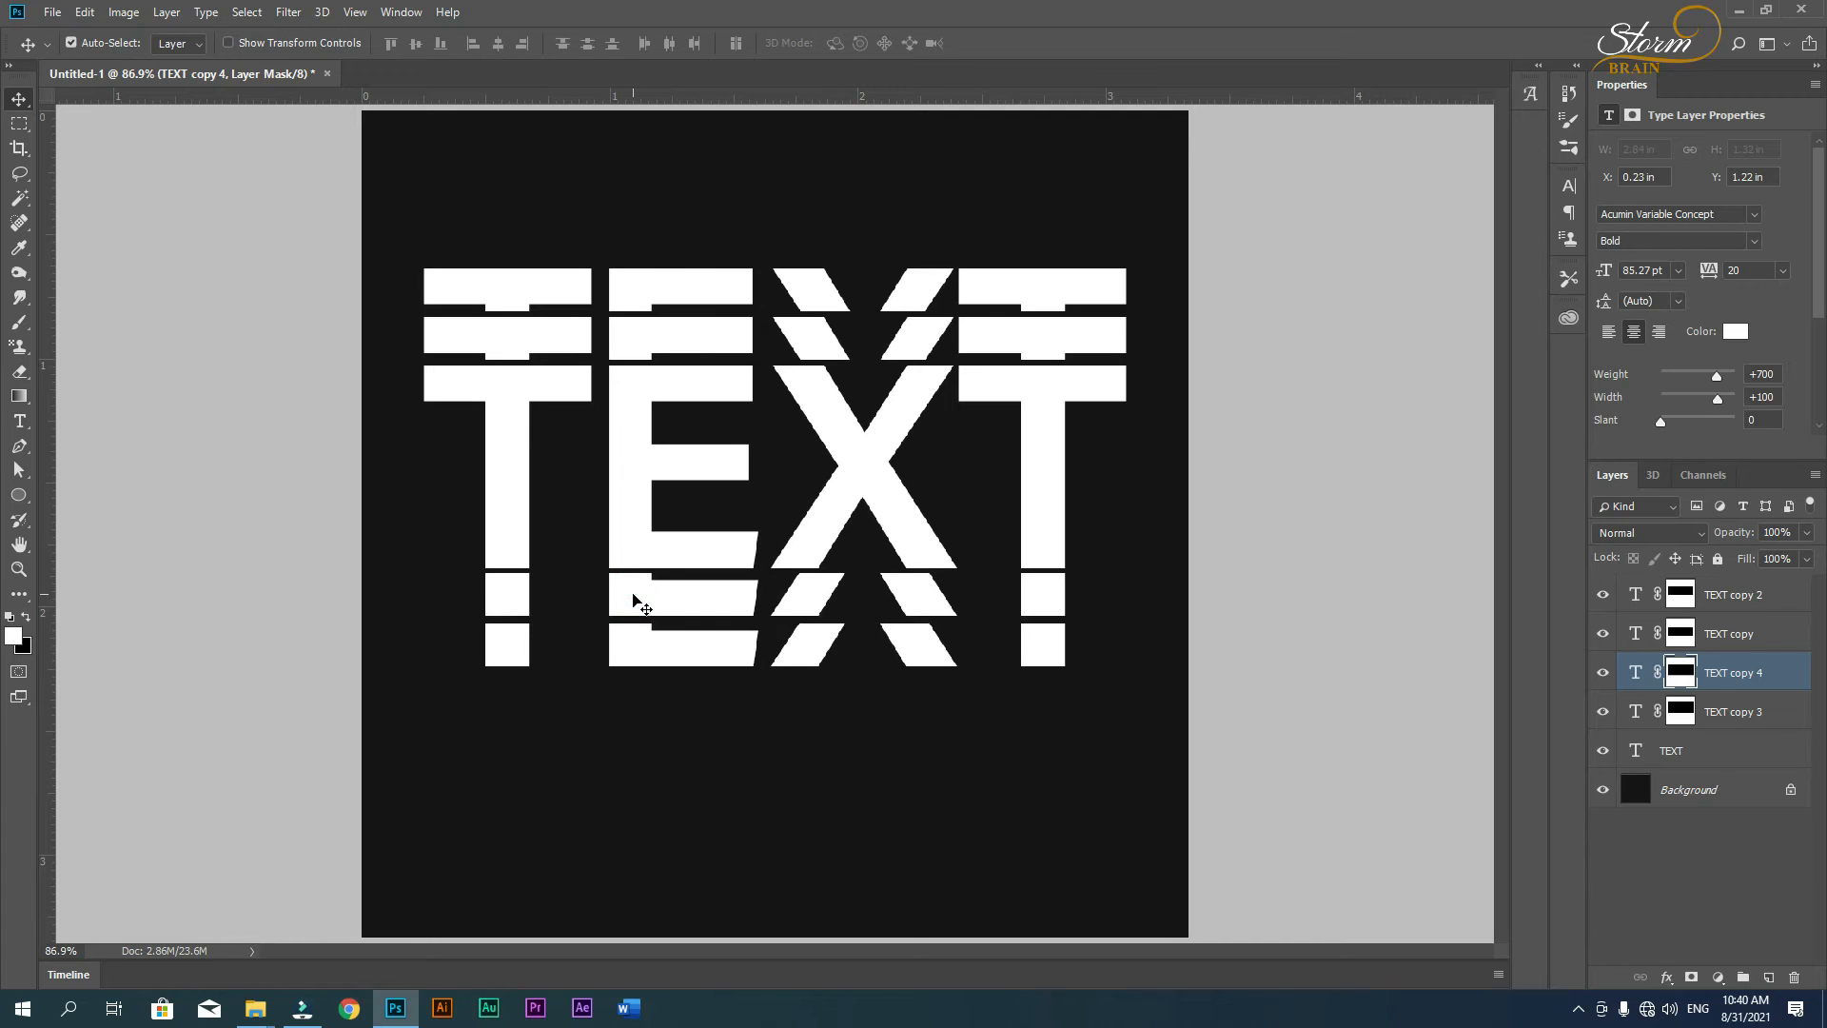
pyautogui.click(1708, 709)
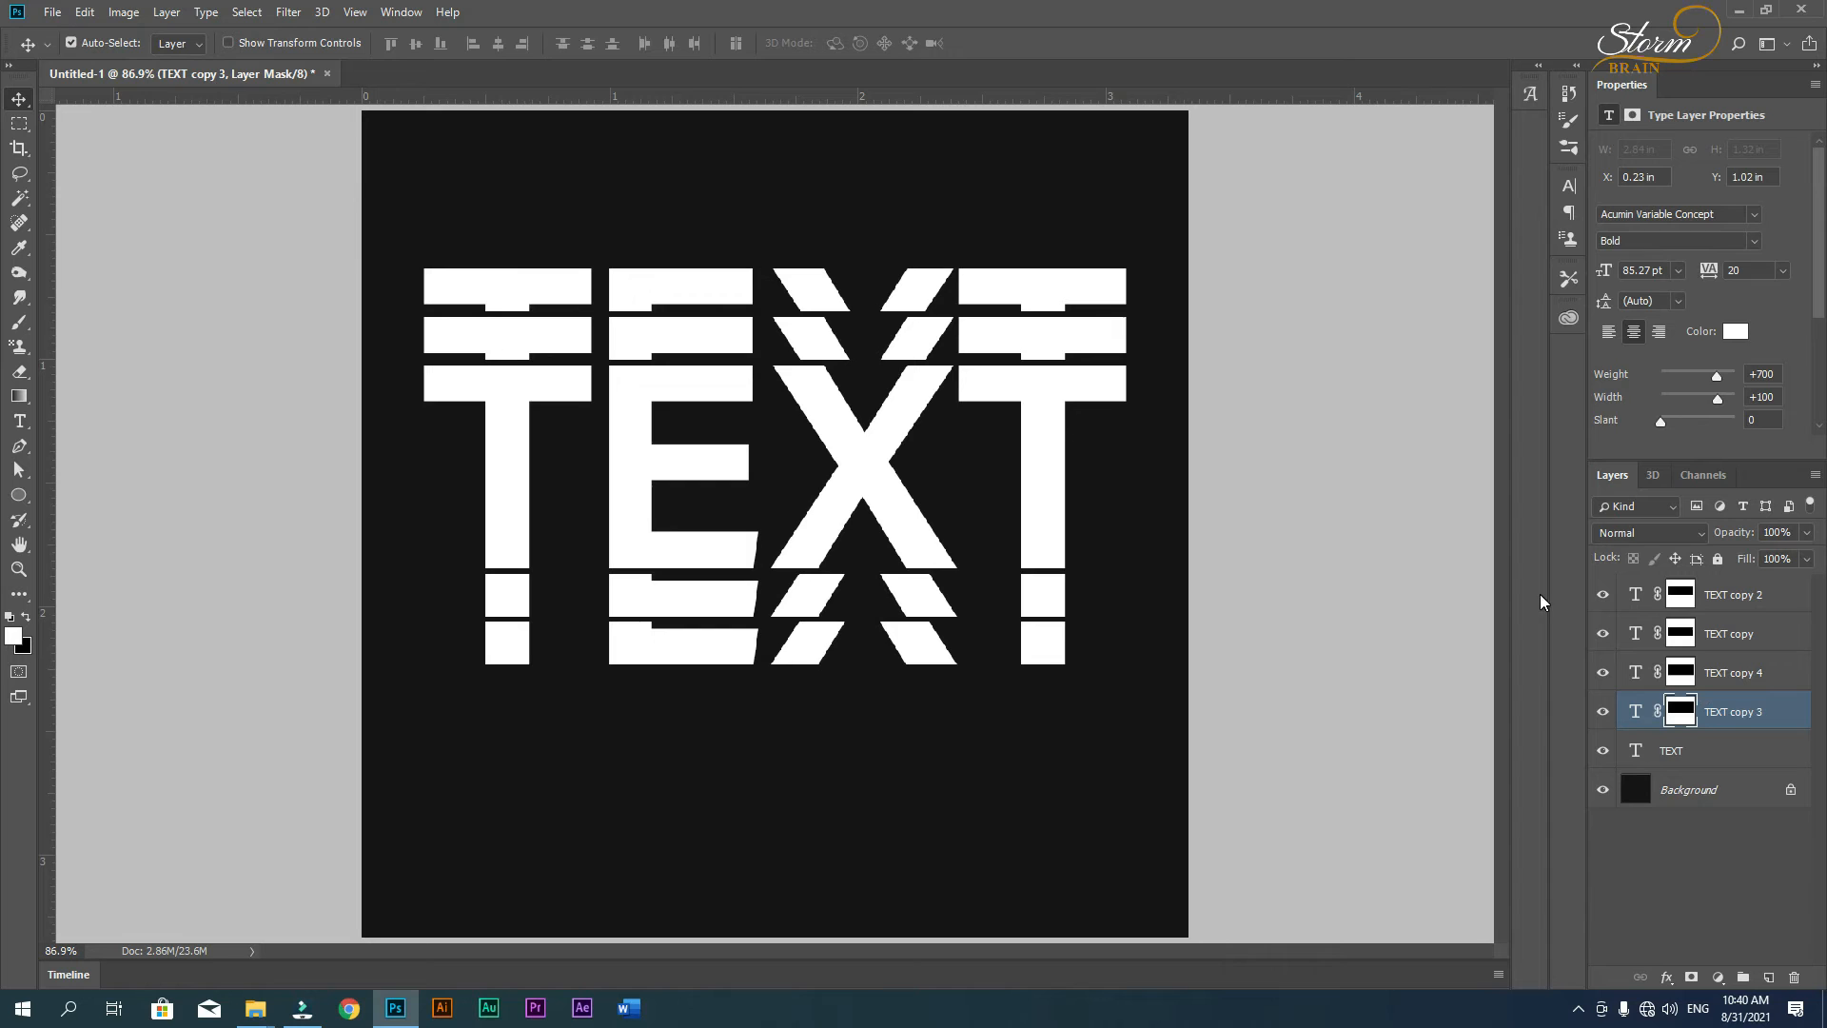
pyautogui.click(1355, 671)
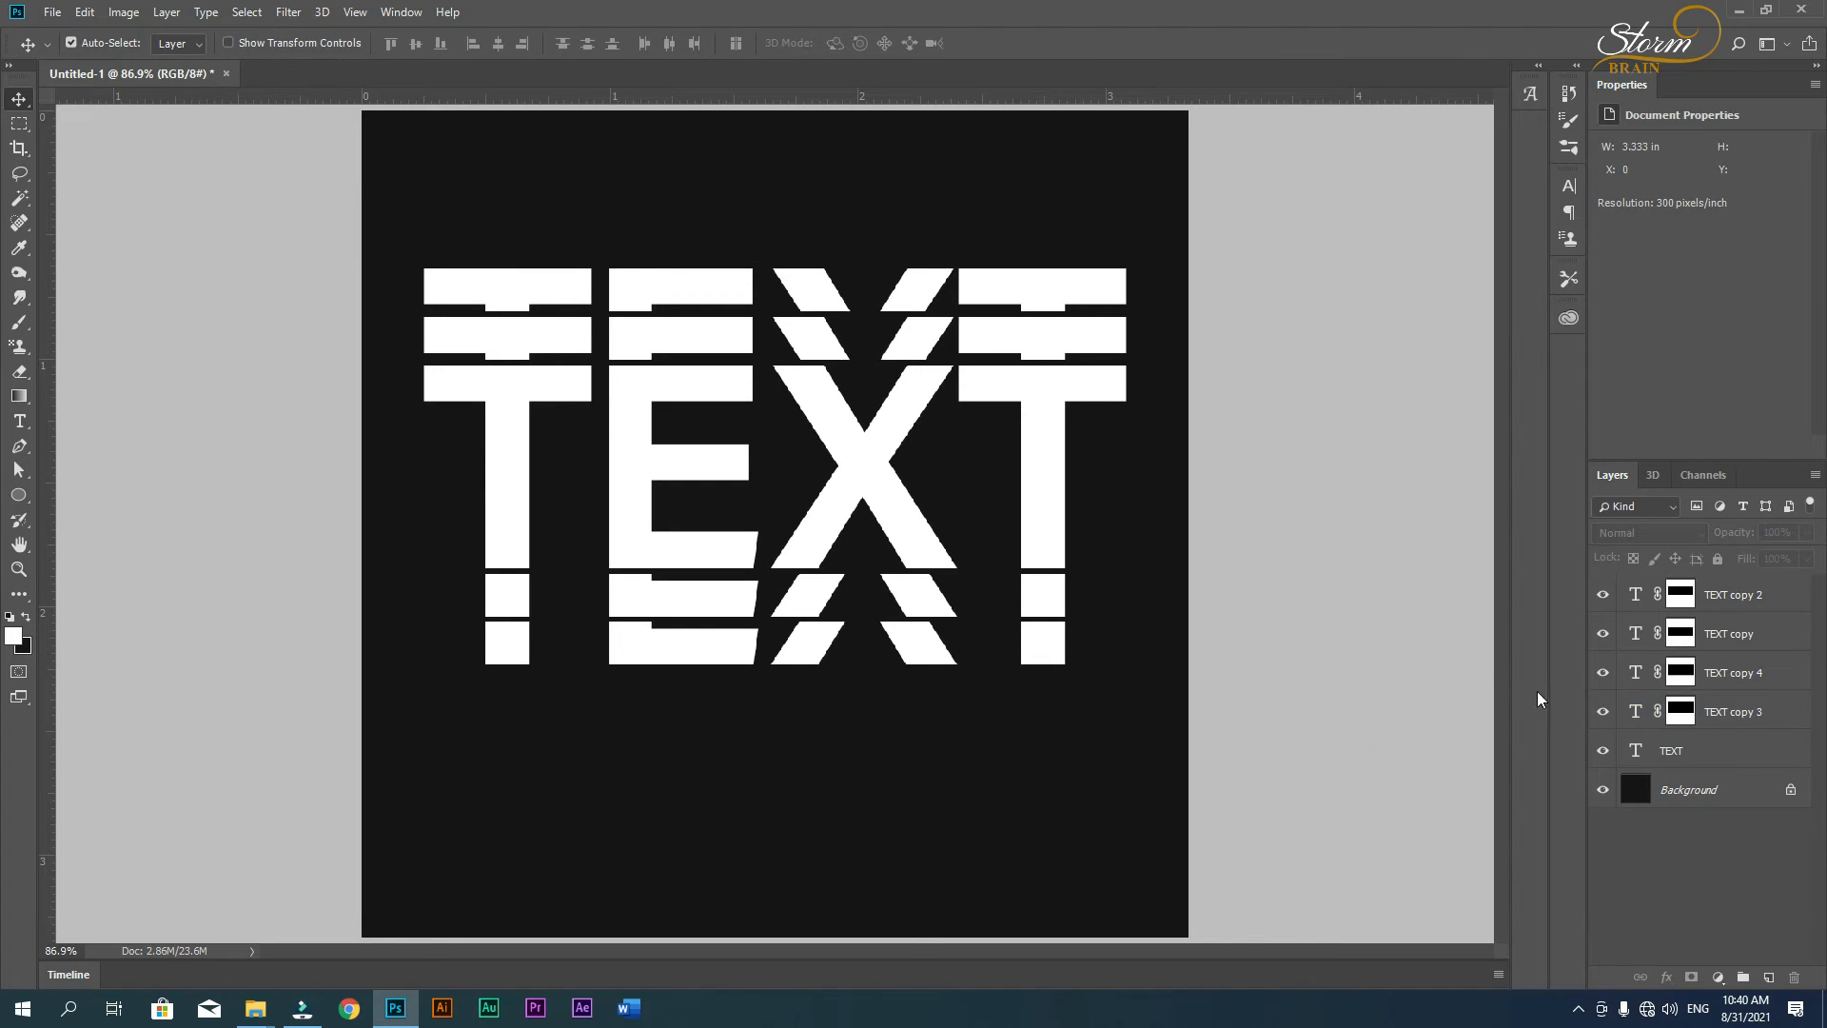
# - Group the original TEXT layer and all four masked copies together
pyautogui.click(1695, 755)
pyautogui.keyDown('shift'); pyautogui.click(1725, 595); pyautogui.keyUp('shift')
pyautogui.moveTo(1725, 595); pyautogui.dragTo(1742, 975)
# - Move the grouped TEXT artwork straight down to about the vertical centre of the canvas
pyautogui.hotkey('ctrl', 't')
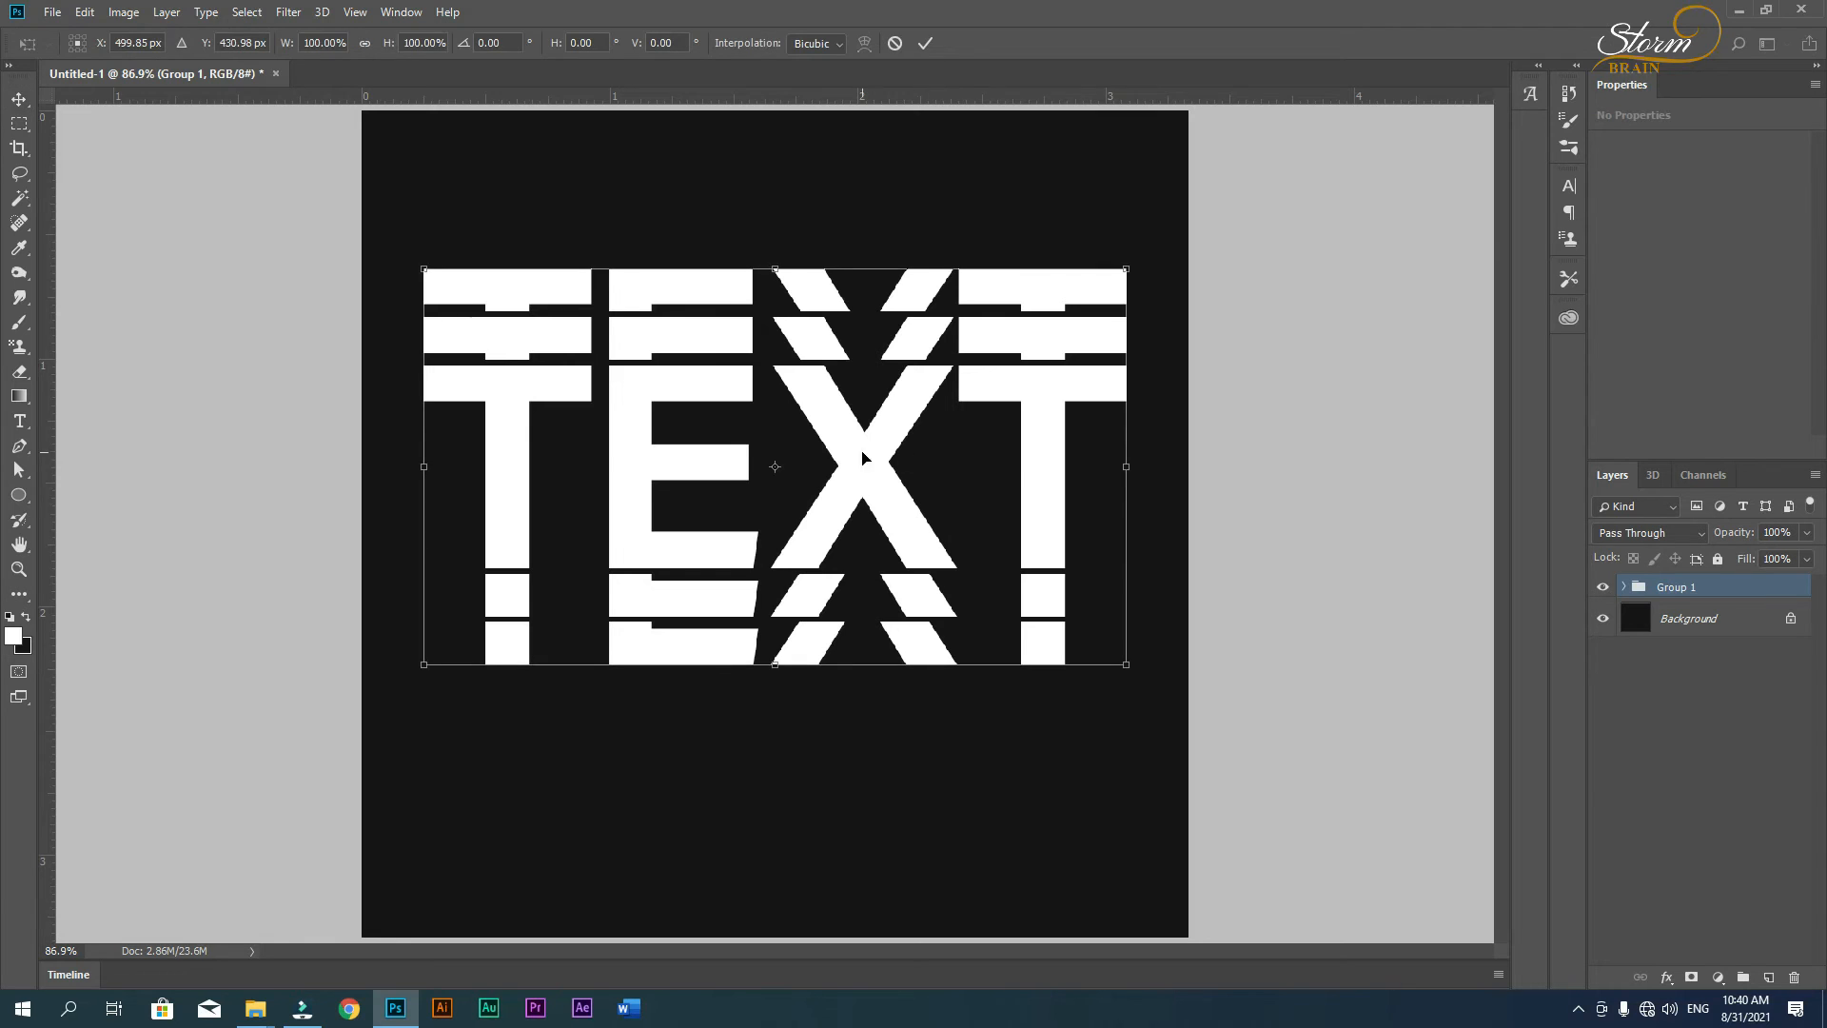
pyautogui.moveTo(1000, 473); pyautogui.dragTo(1003, 533)
pyautogui.press('Return')
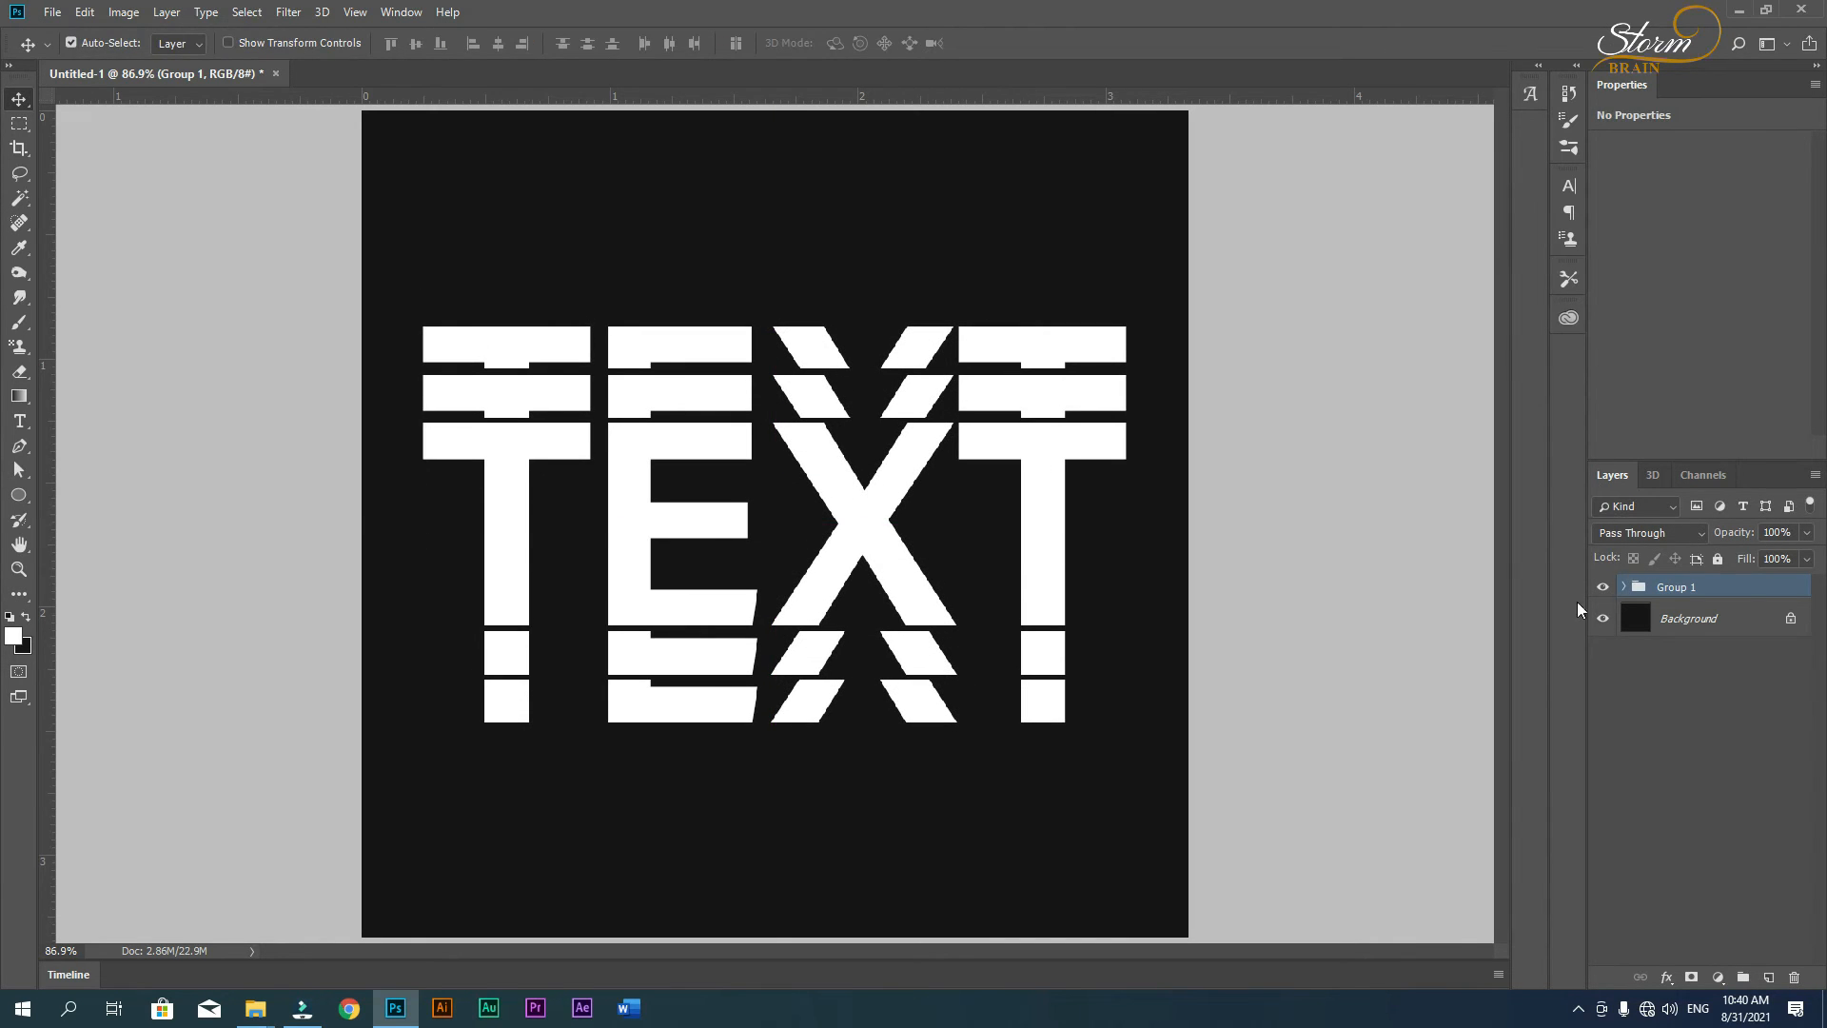
# - Duplicate Group 1 under the default name Group 1 copy and hide the original Group 1
pyautogui.rightClick(1675, 590)
pyautogui.click(1648, 112)
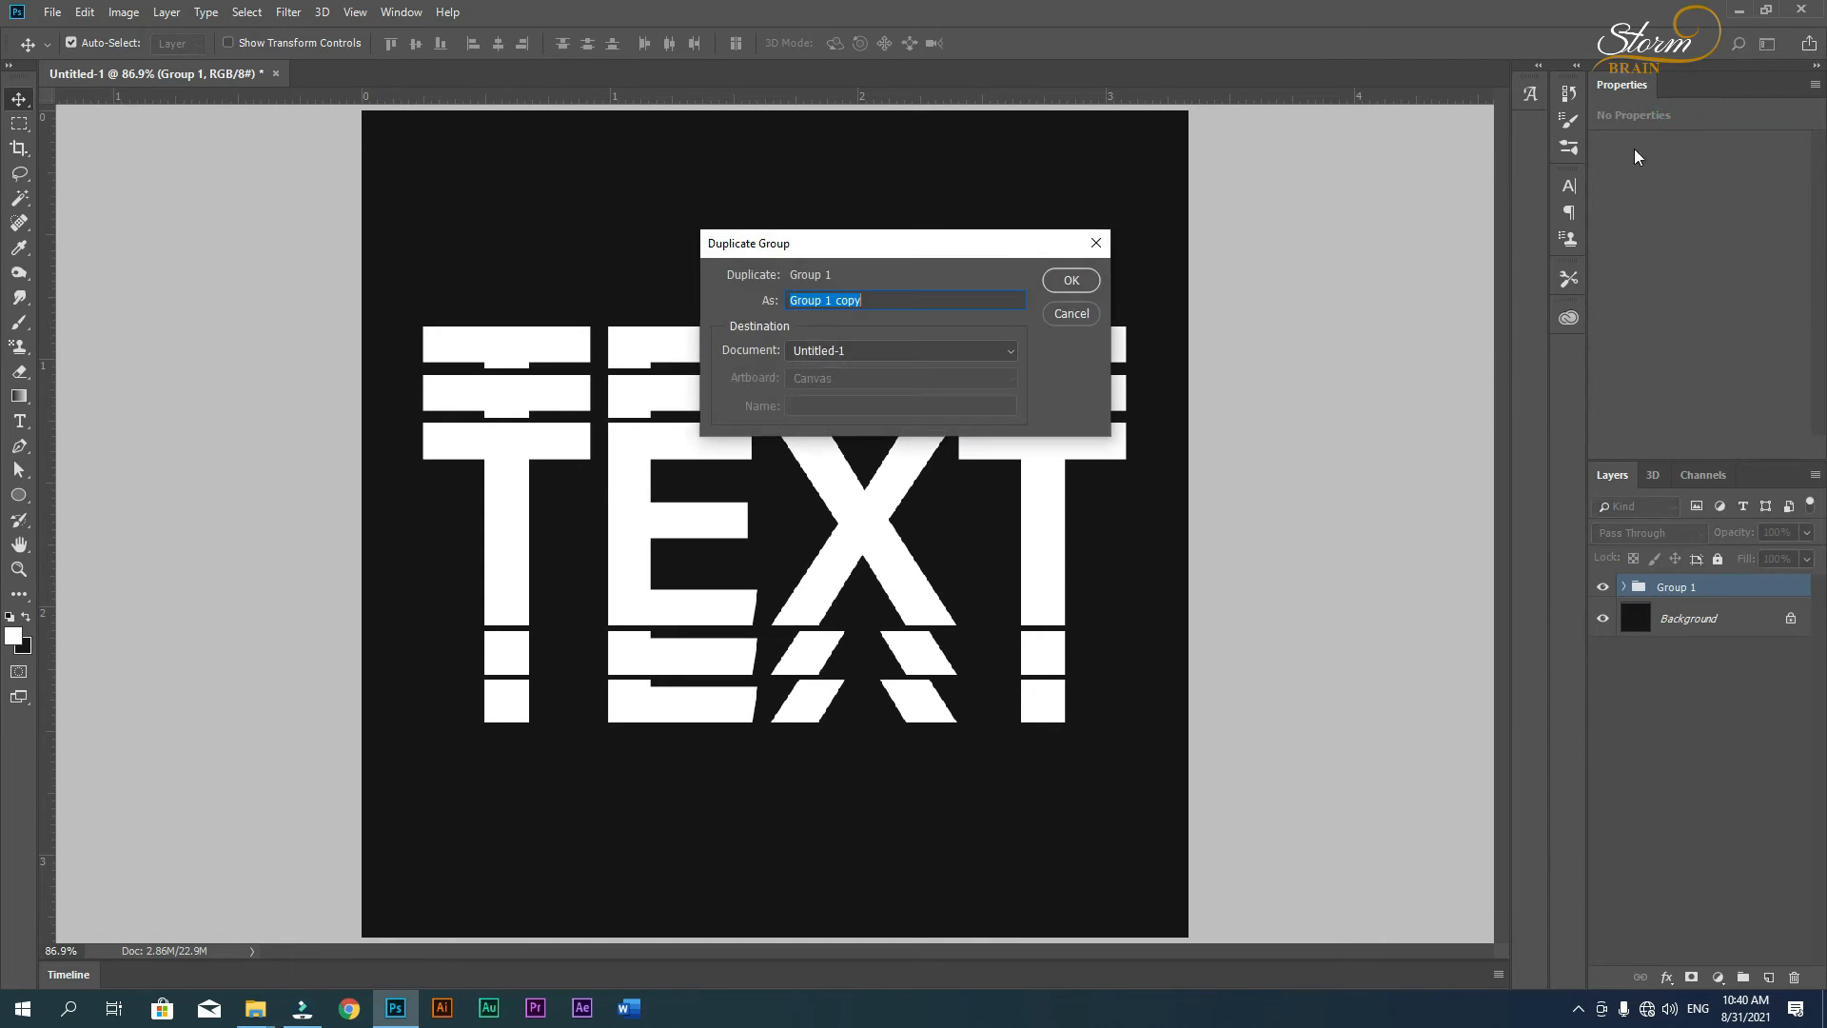
pyautogui.click(1066, 283)
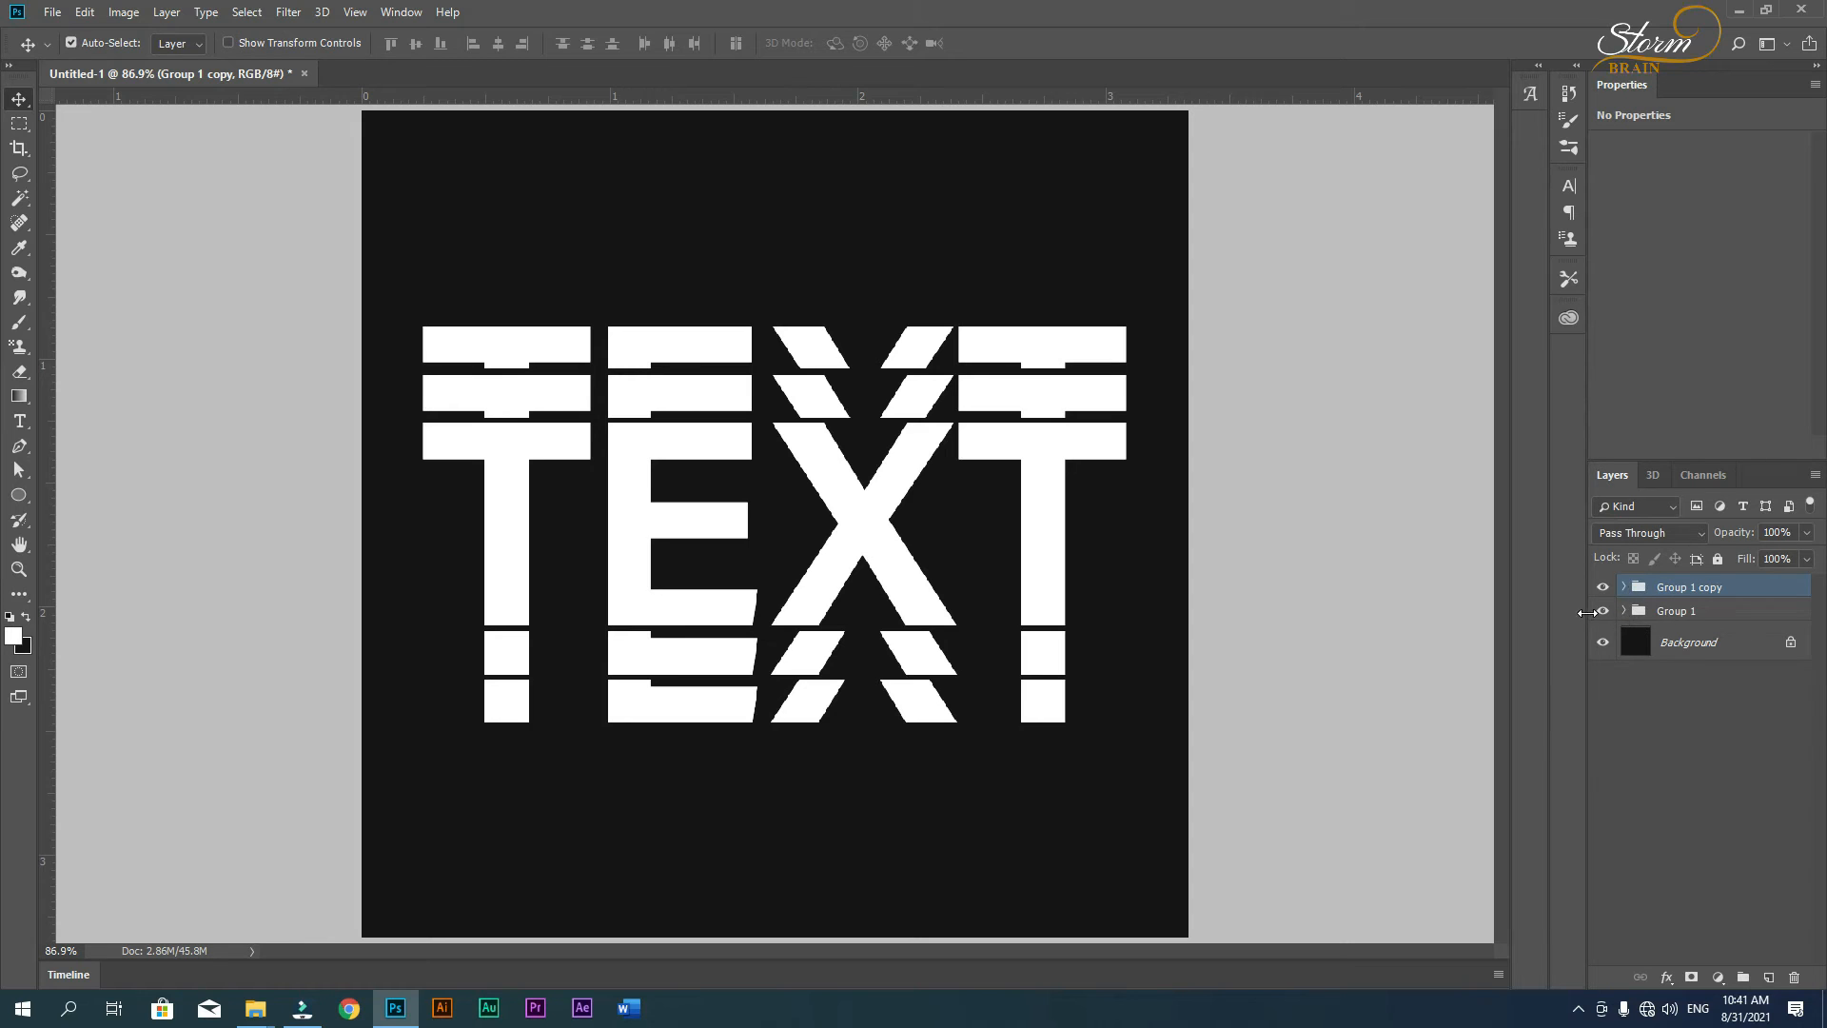
pyautogui.click(1602, 613)
# - Set the Fill Opacity of Group 1 copy to 0% in its blending options
pyautogui.click(1669, 978)
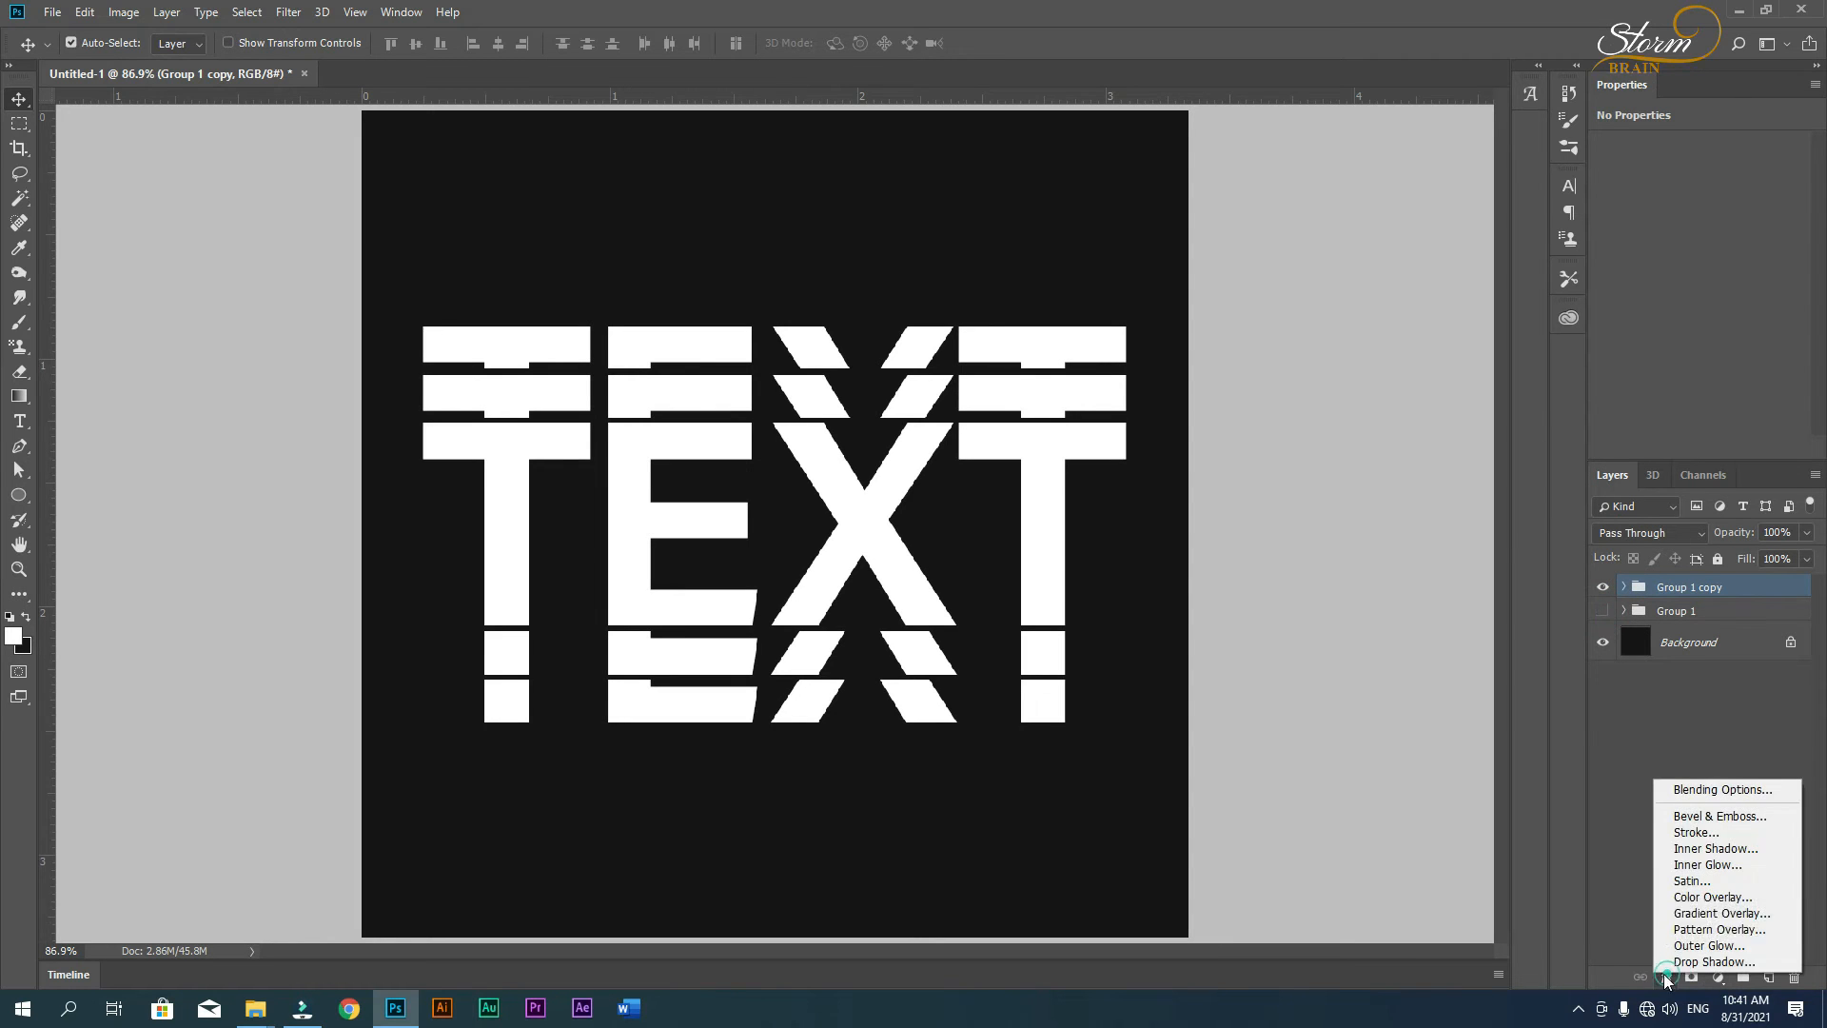
pyautogui.click(1698, 786)
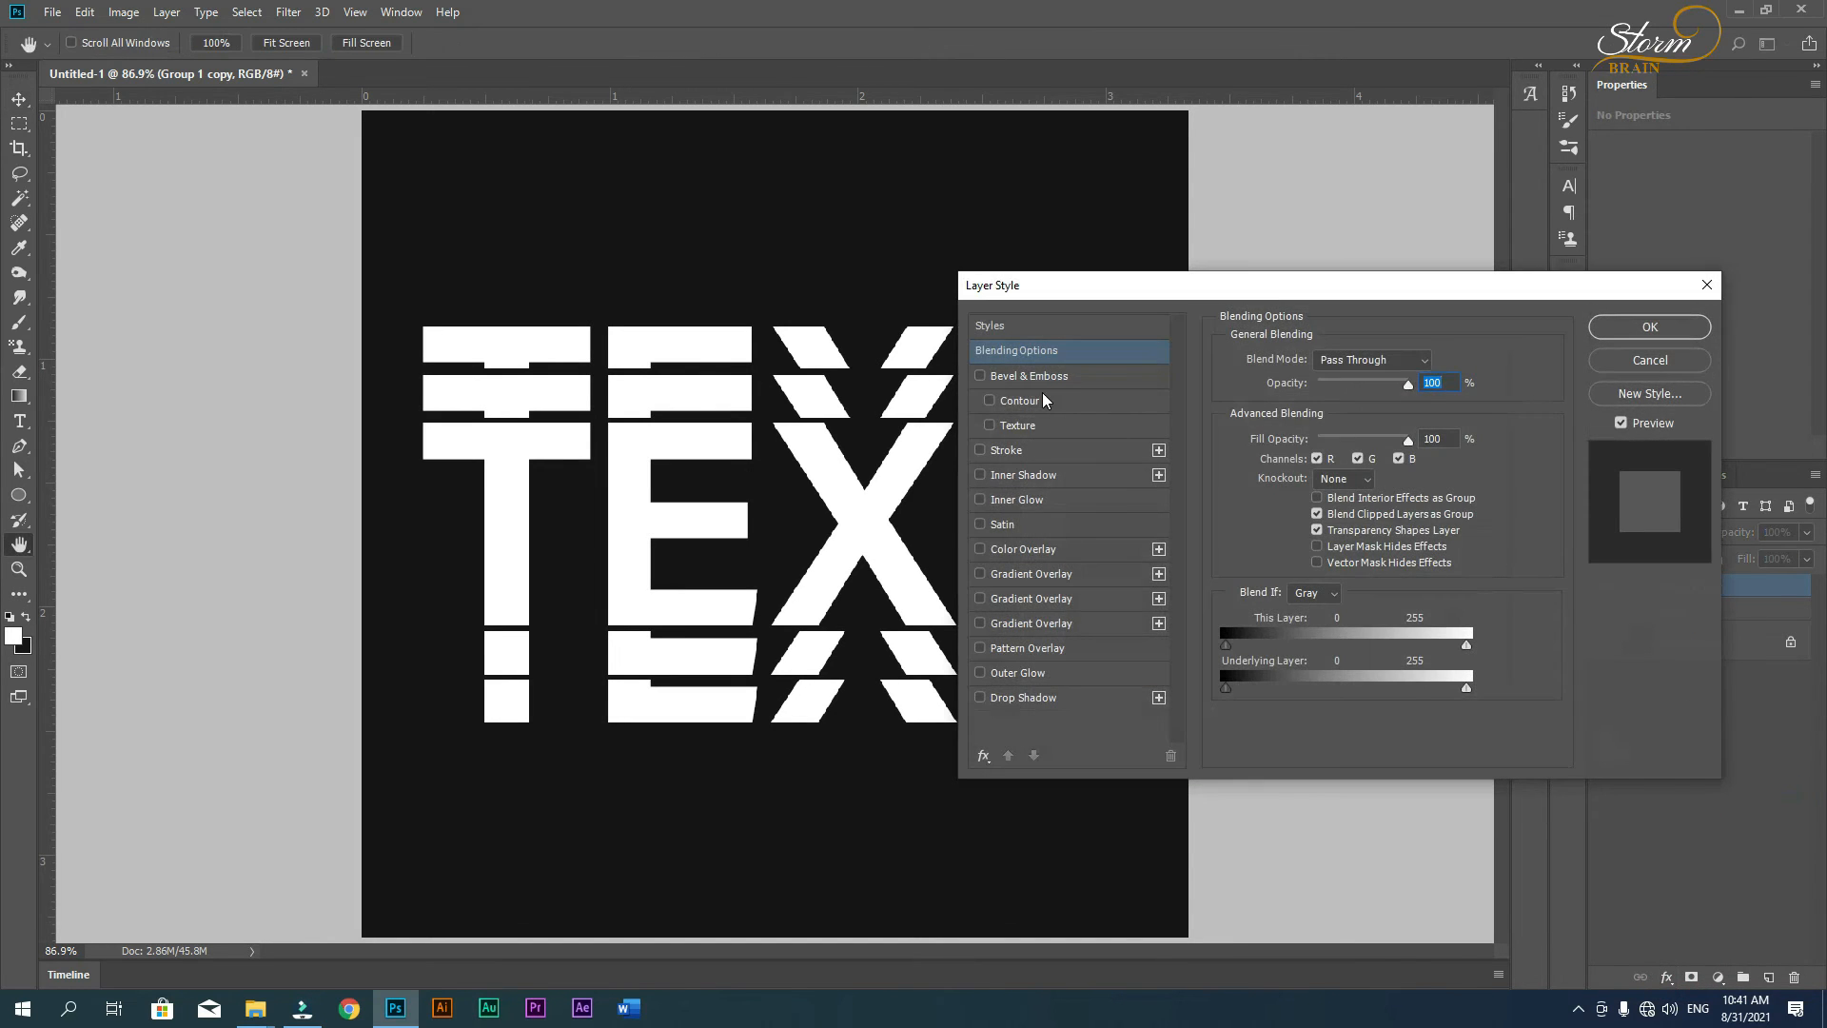
pyautogui.moveTo(1381, 444); pyautogui.dragTo(1319, 441)
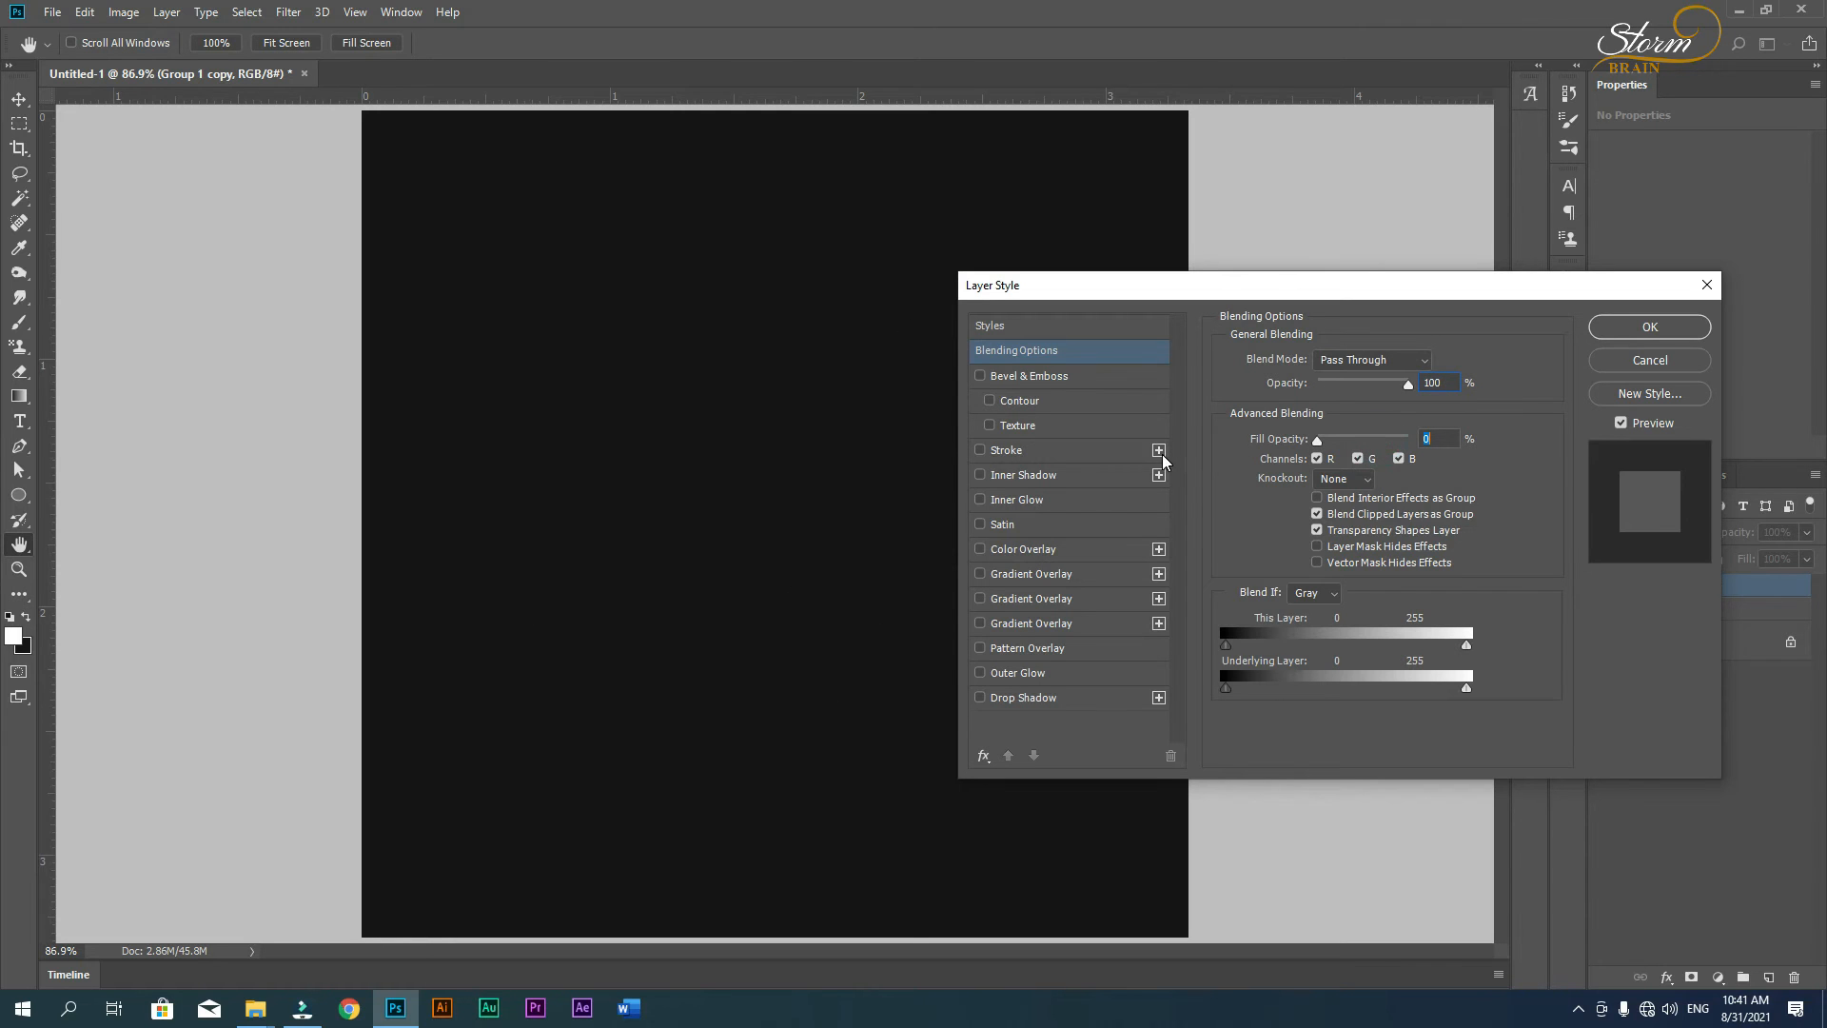
# - Add a white 2 px Stroke positioned Inside to Group 1 copy and apply the layer style
pyautogui.click(1001, 449)
pyautogui.doubleClick(1425, 360)
pyautogui.write('2')
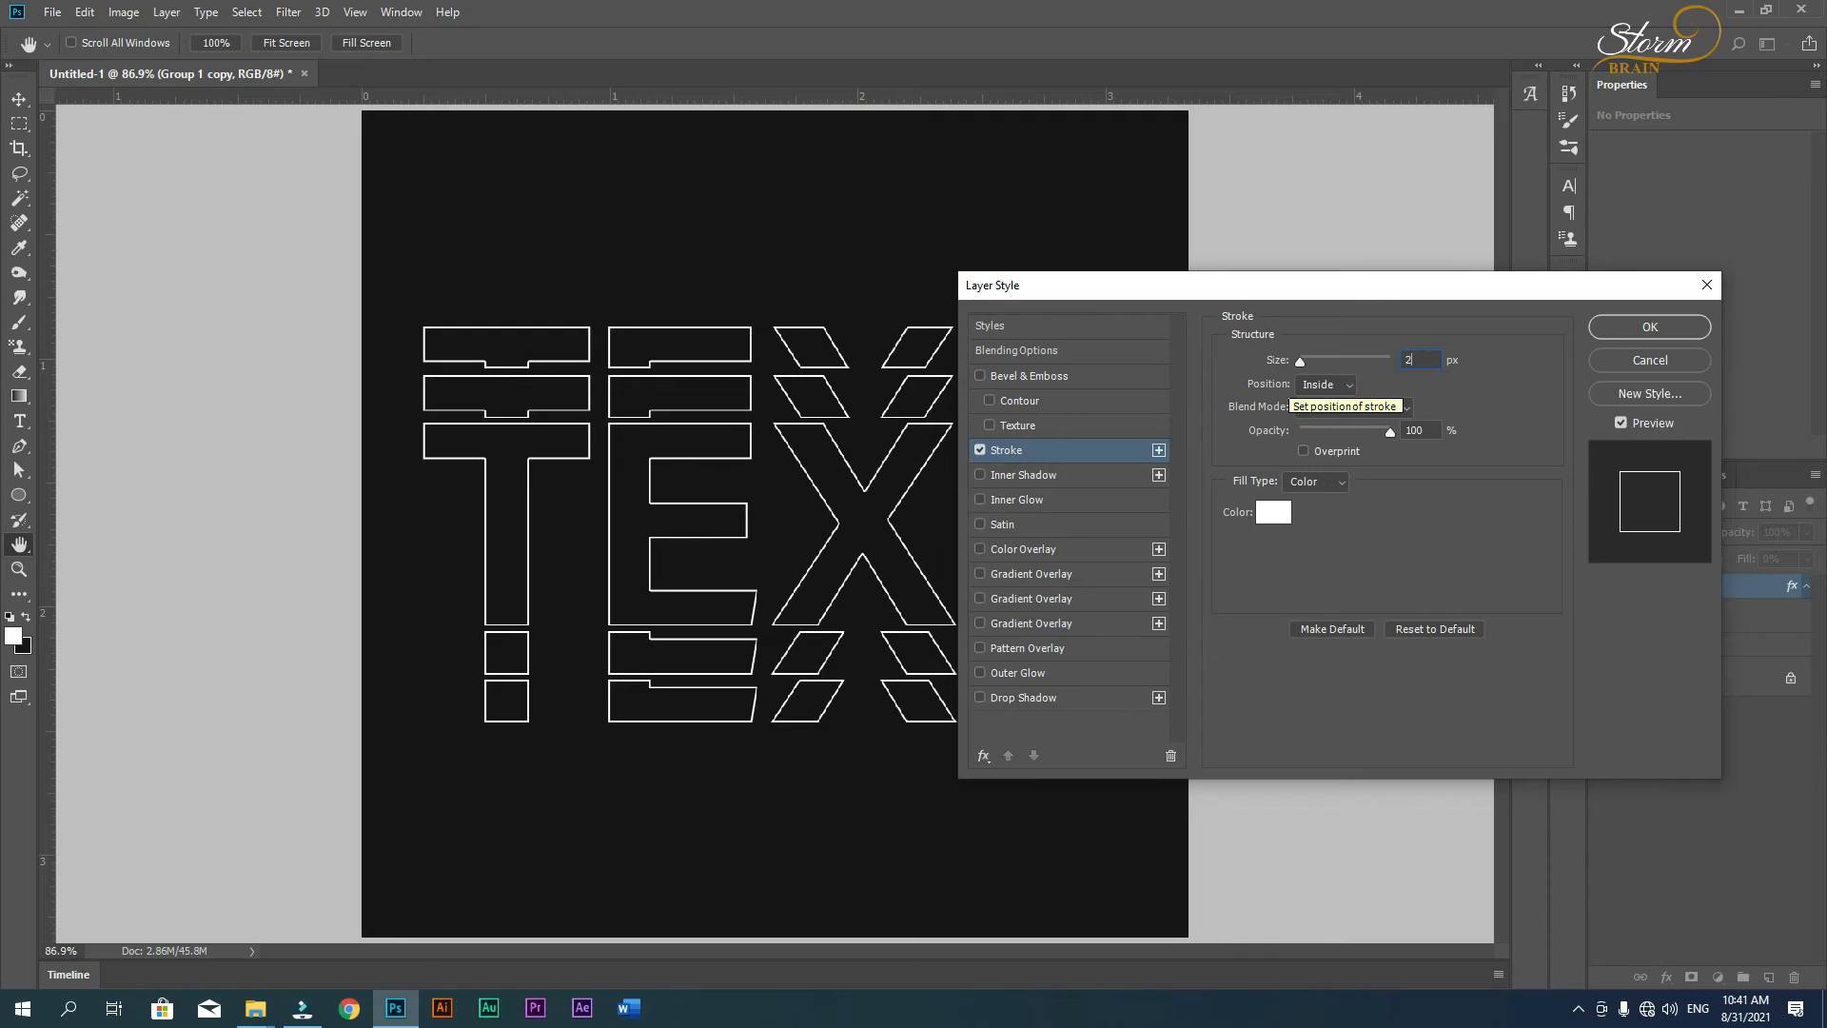
pyautogui.press('Down')
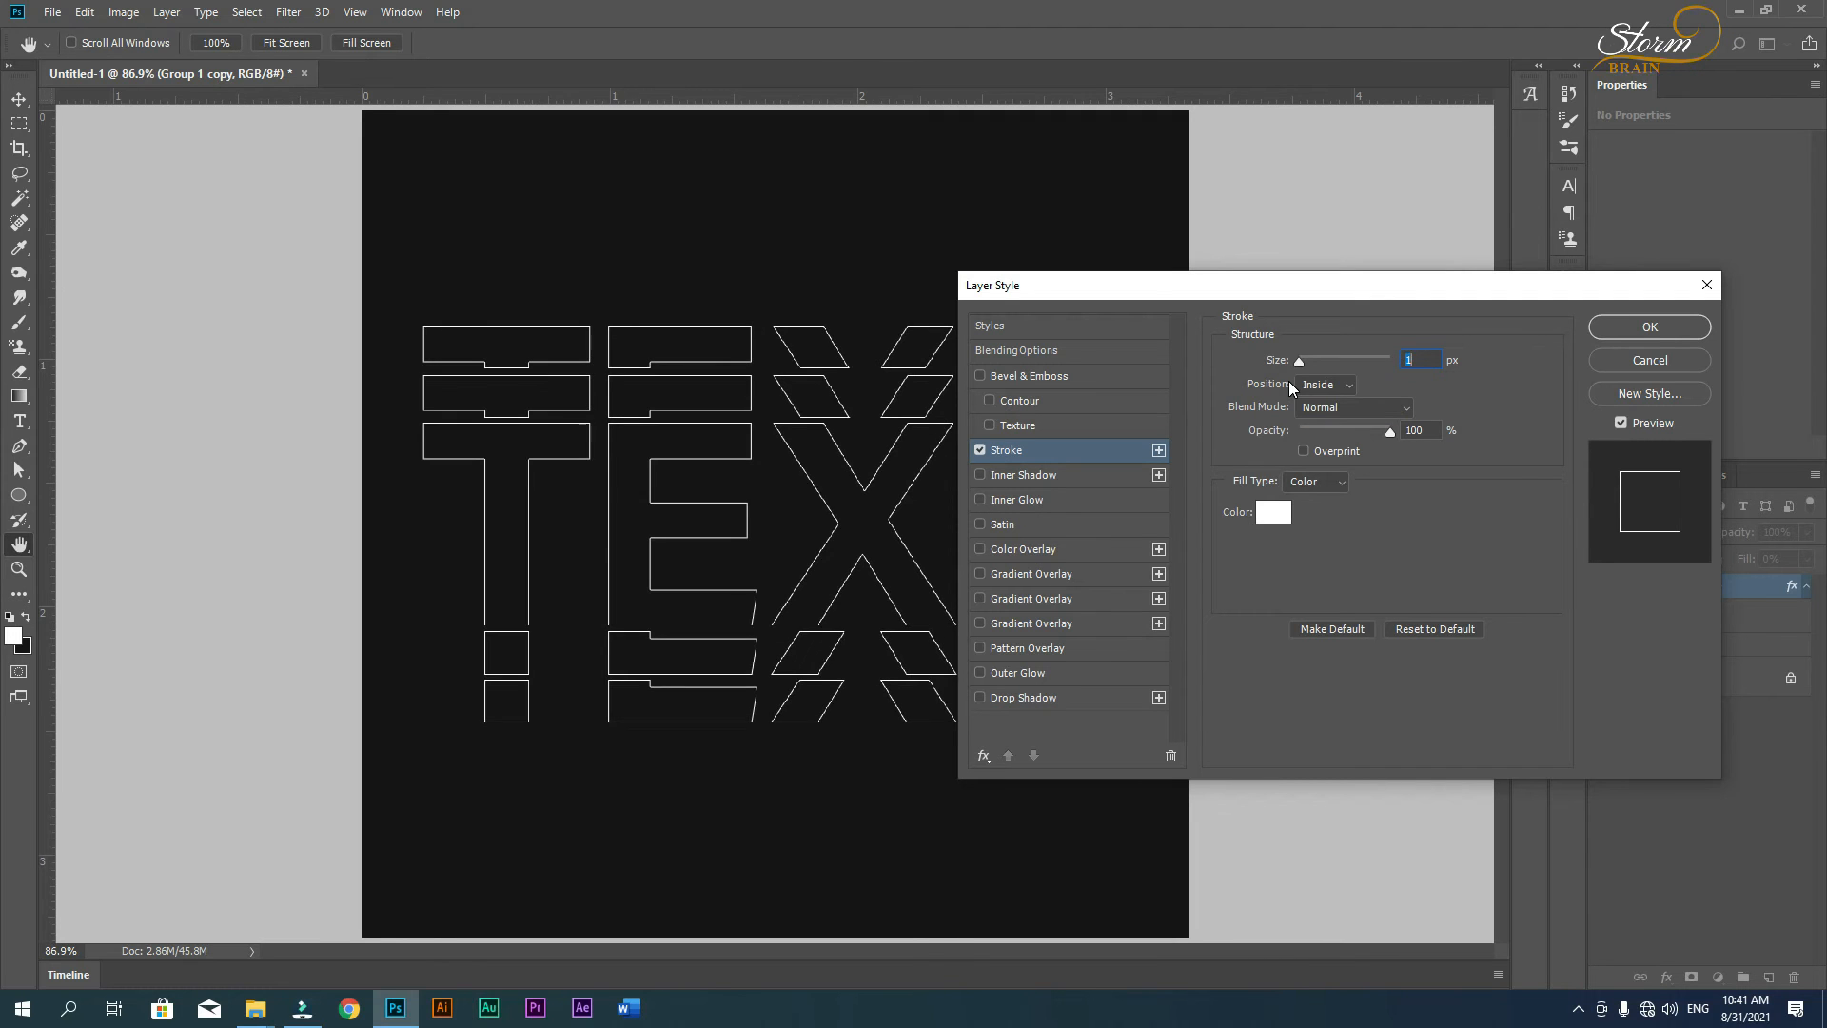
pyautogui.press('Up')
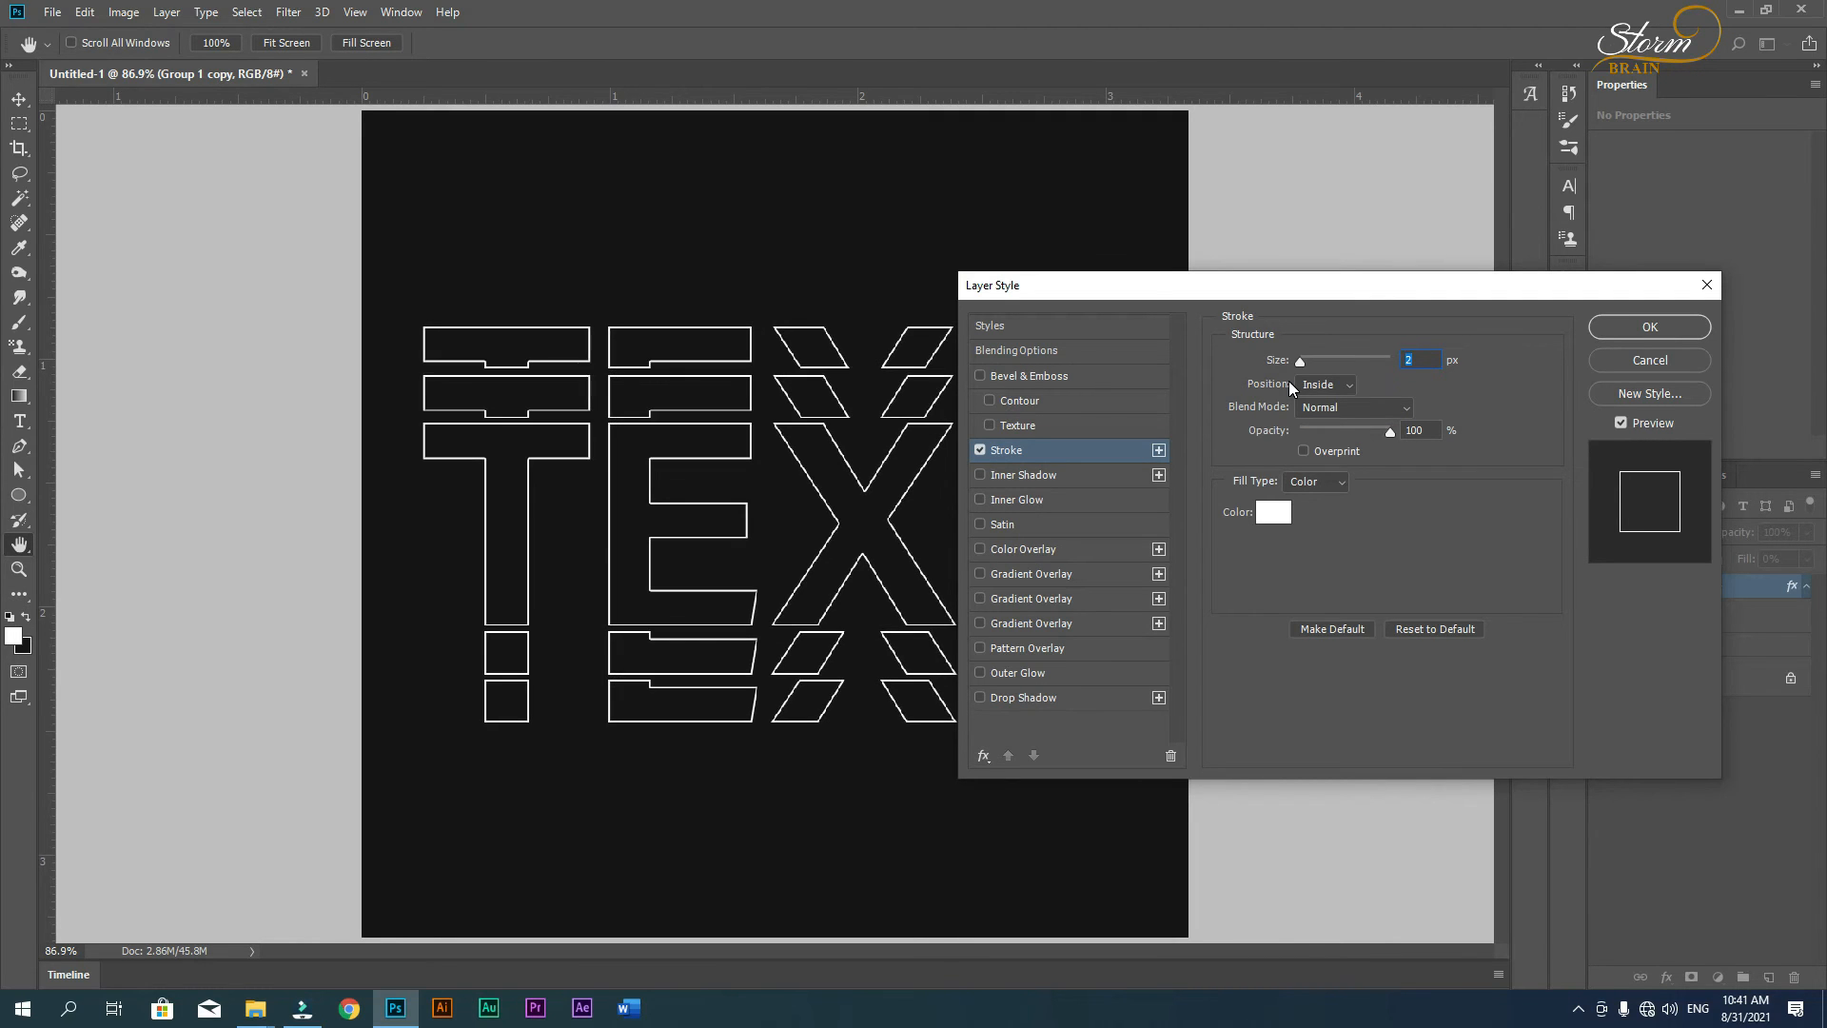
pyautogui.click(1648, 325)
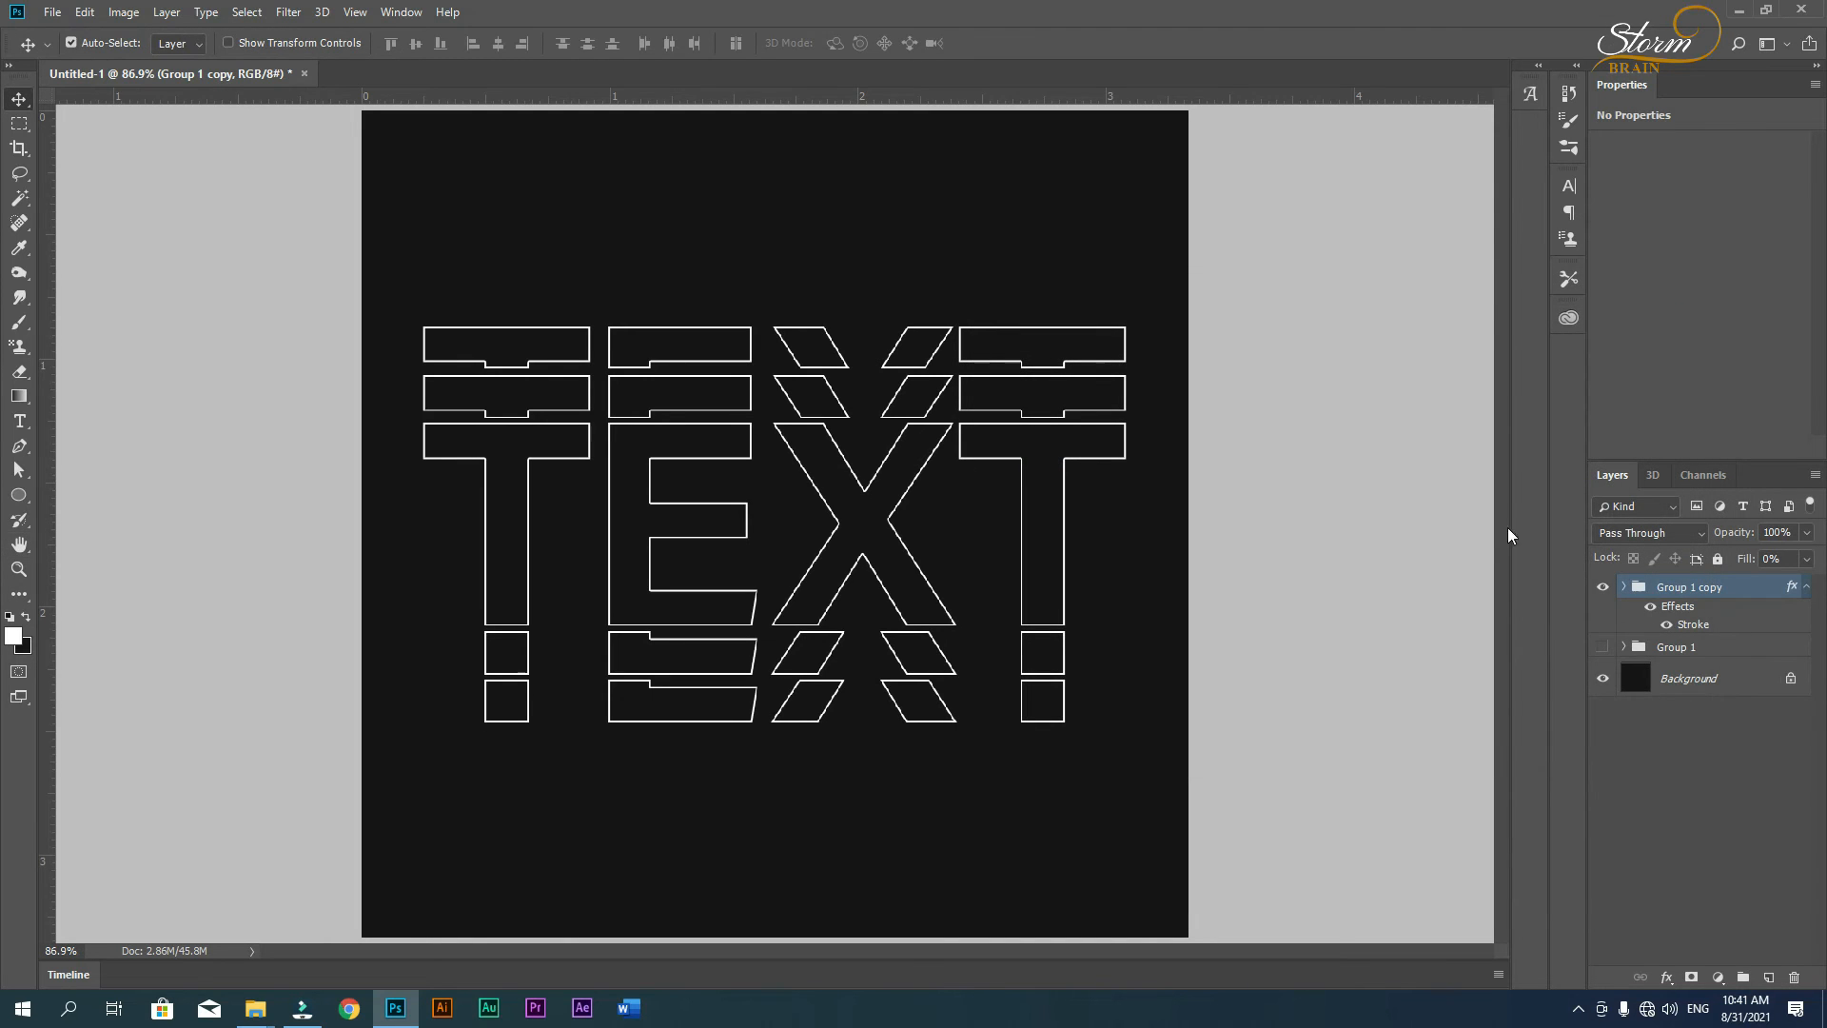
# - Select Group 1 and make its solid letters visible again beneath the outlined copy
pyautogui.click(1603, 648)
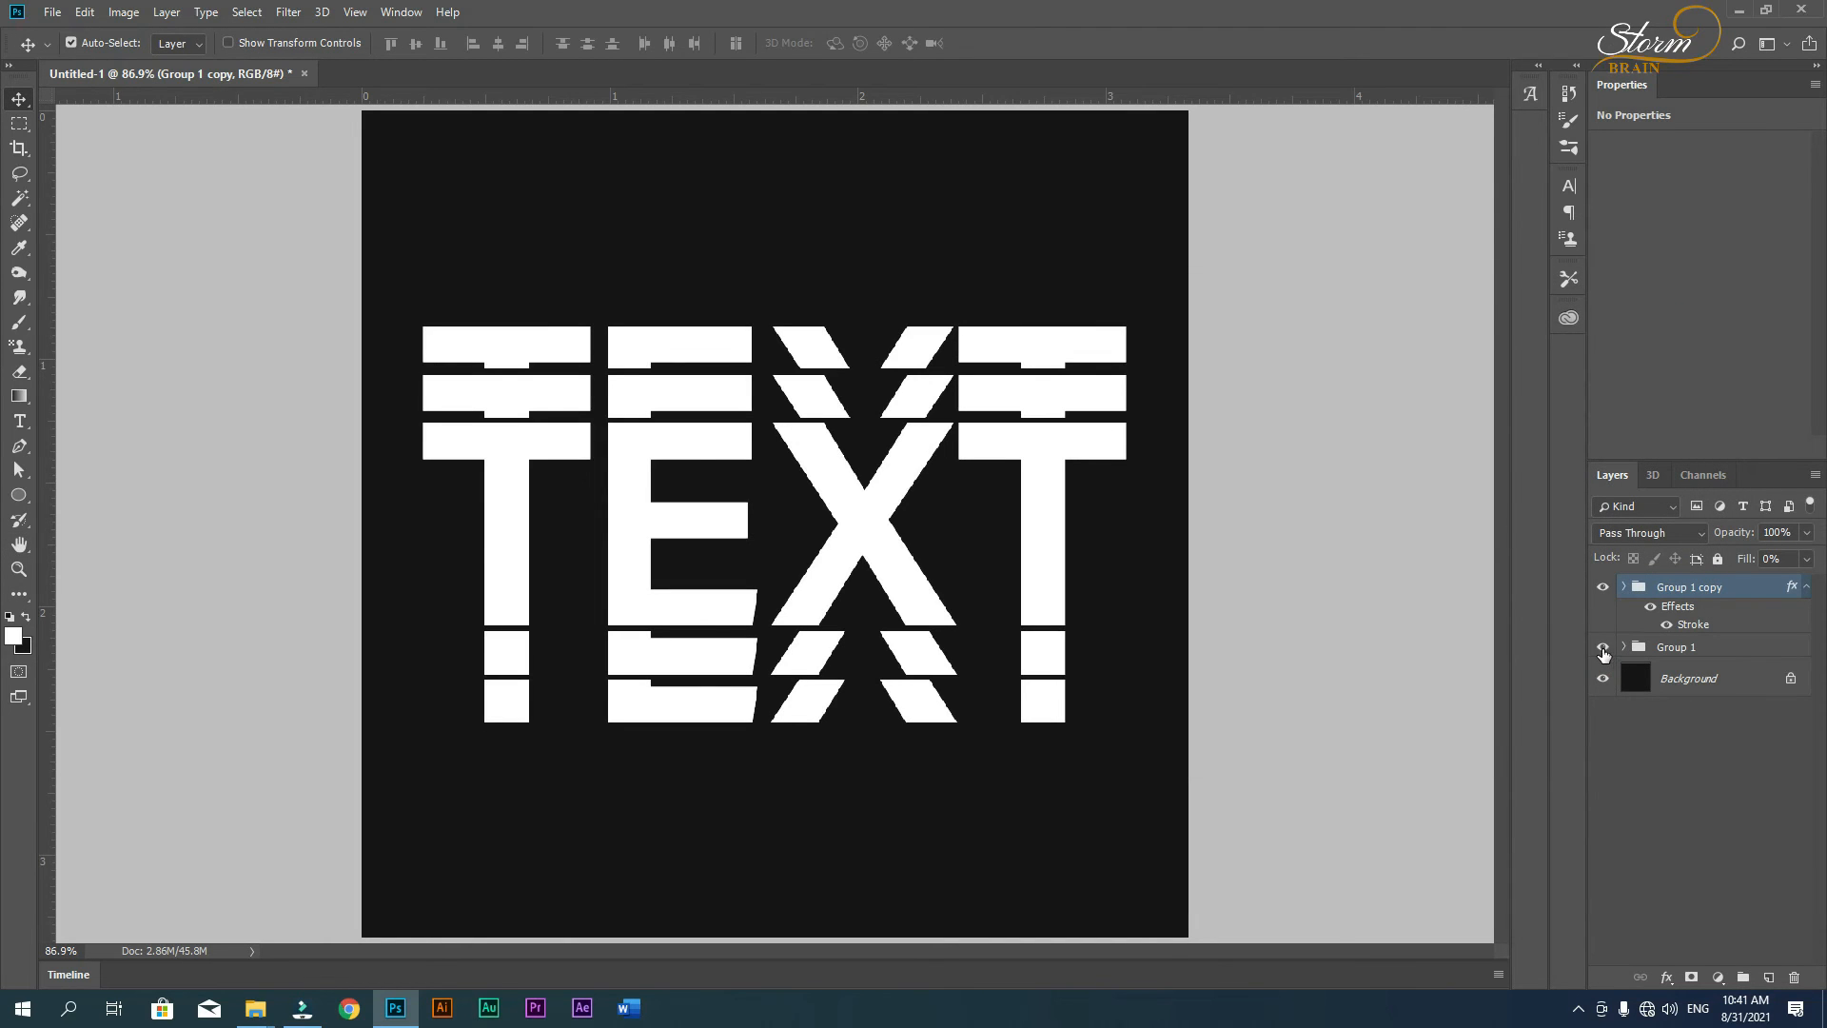
pyautogui.click(1602, 649)
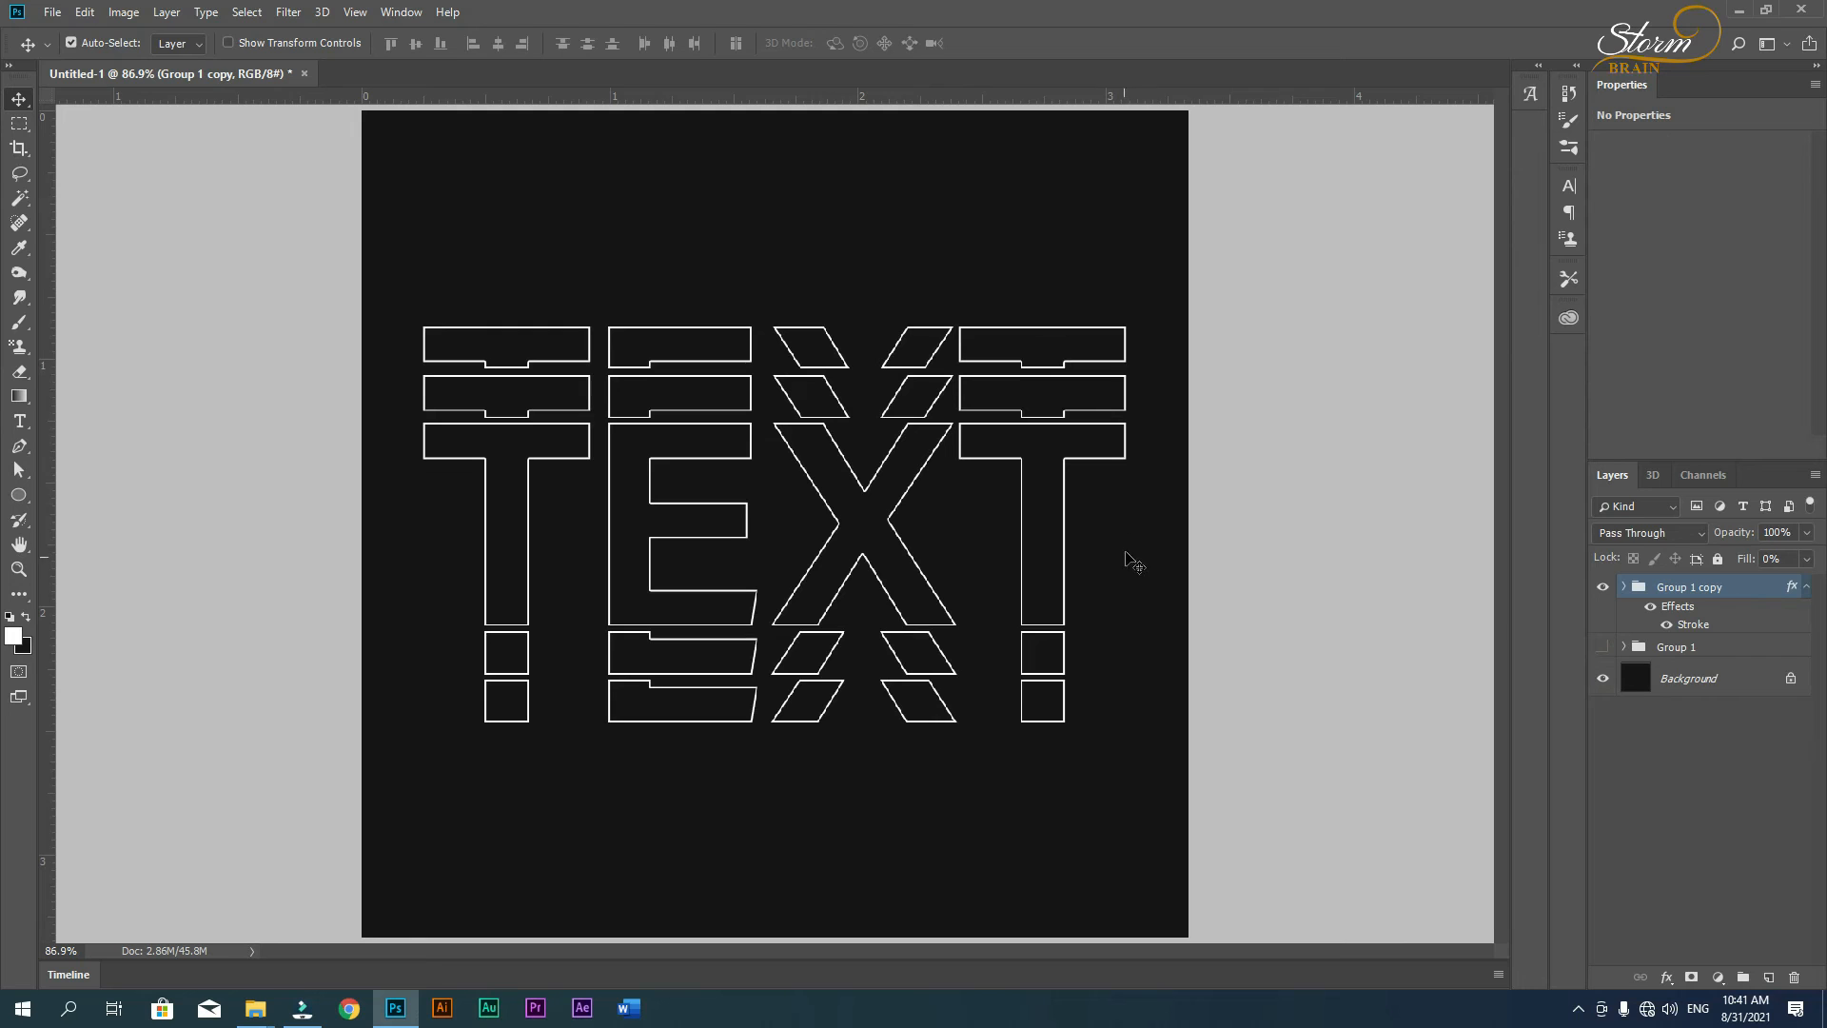
pyautogui.click(1703, 651)
pyautogui.press('z')
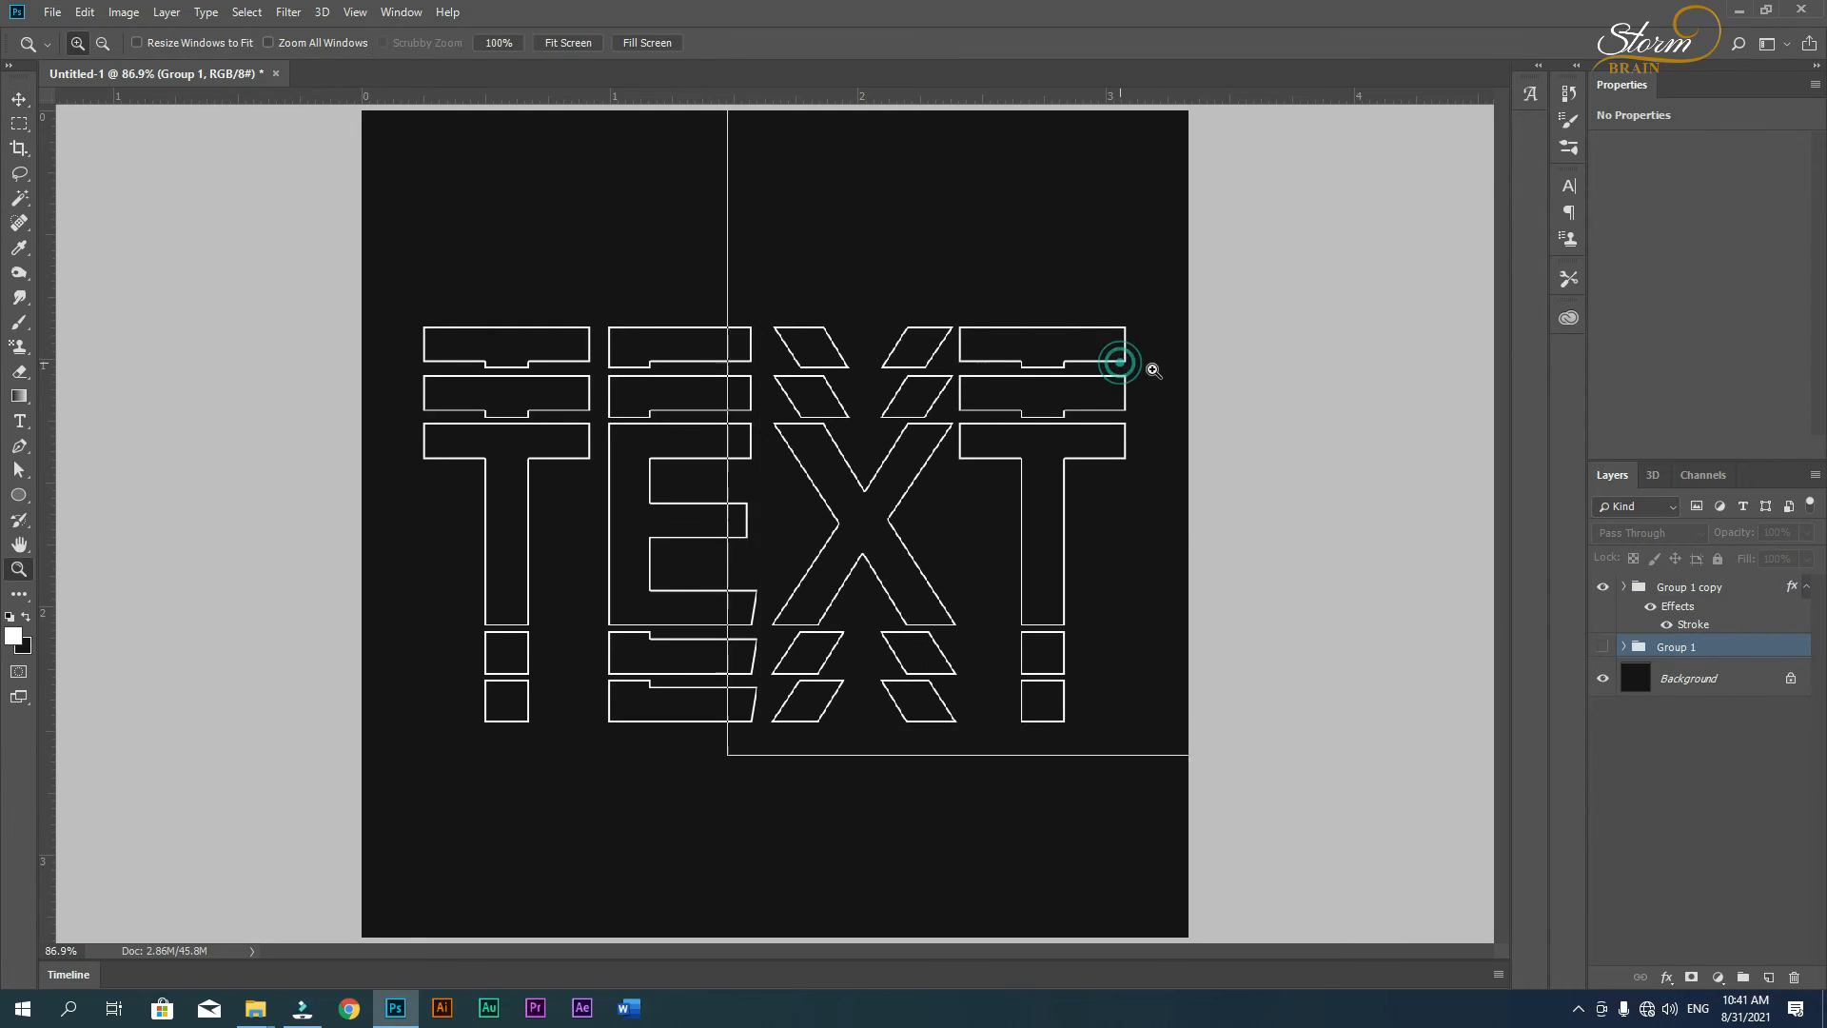
pyautogui.click(1122, 358)
pyautogui.click(1603, 648)
# - Start a Pen path with an anchor point just outside the upper-right corner of the last T's uppermost strip
pyautogui.click(1174, 346)
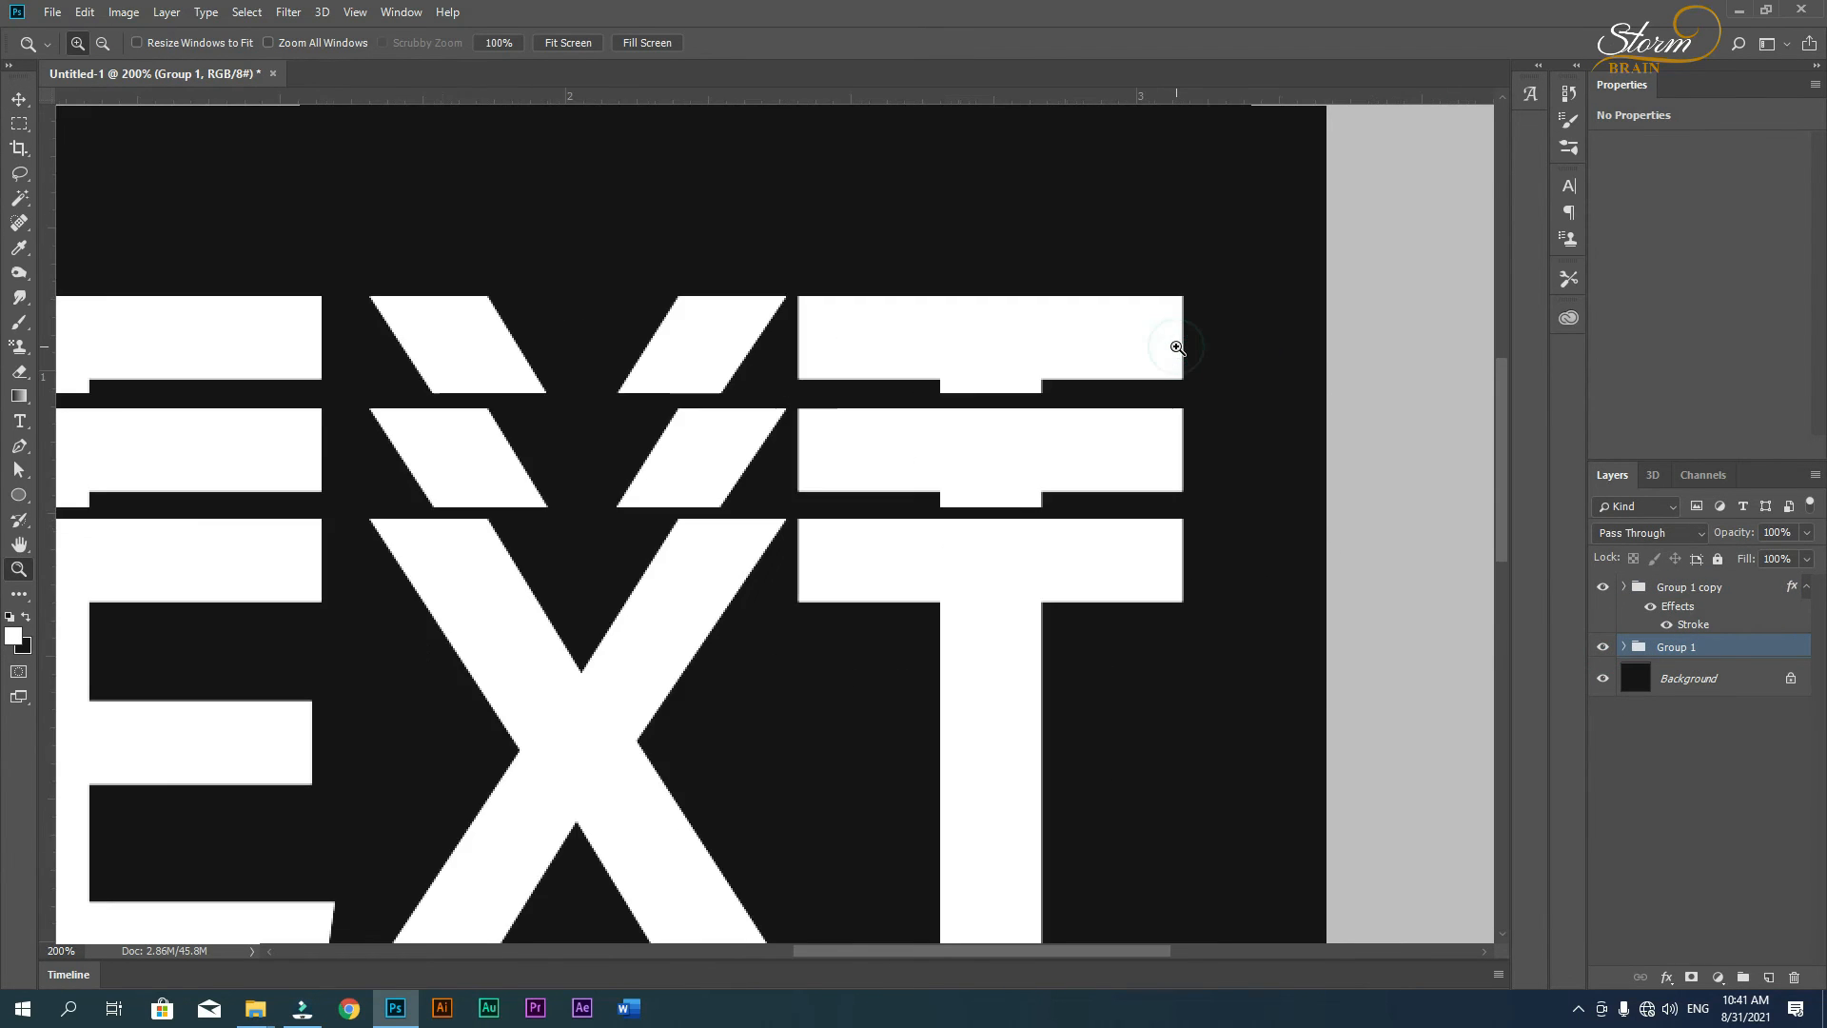
pyautogui.click(1174, 347)
pyautogui.click(1259, 372)
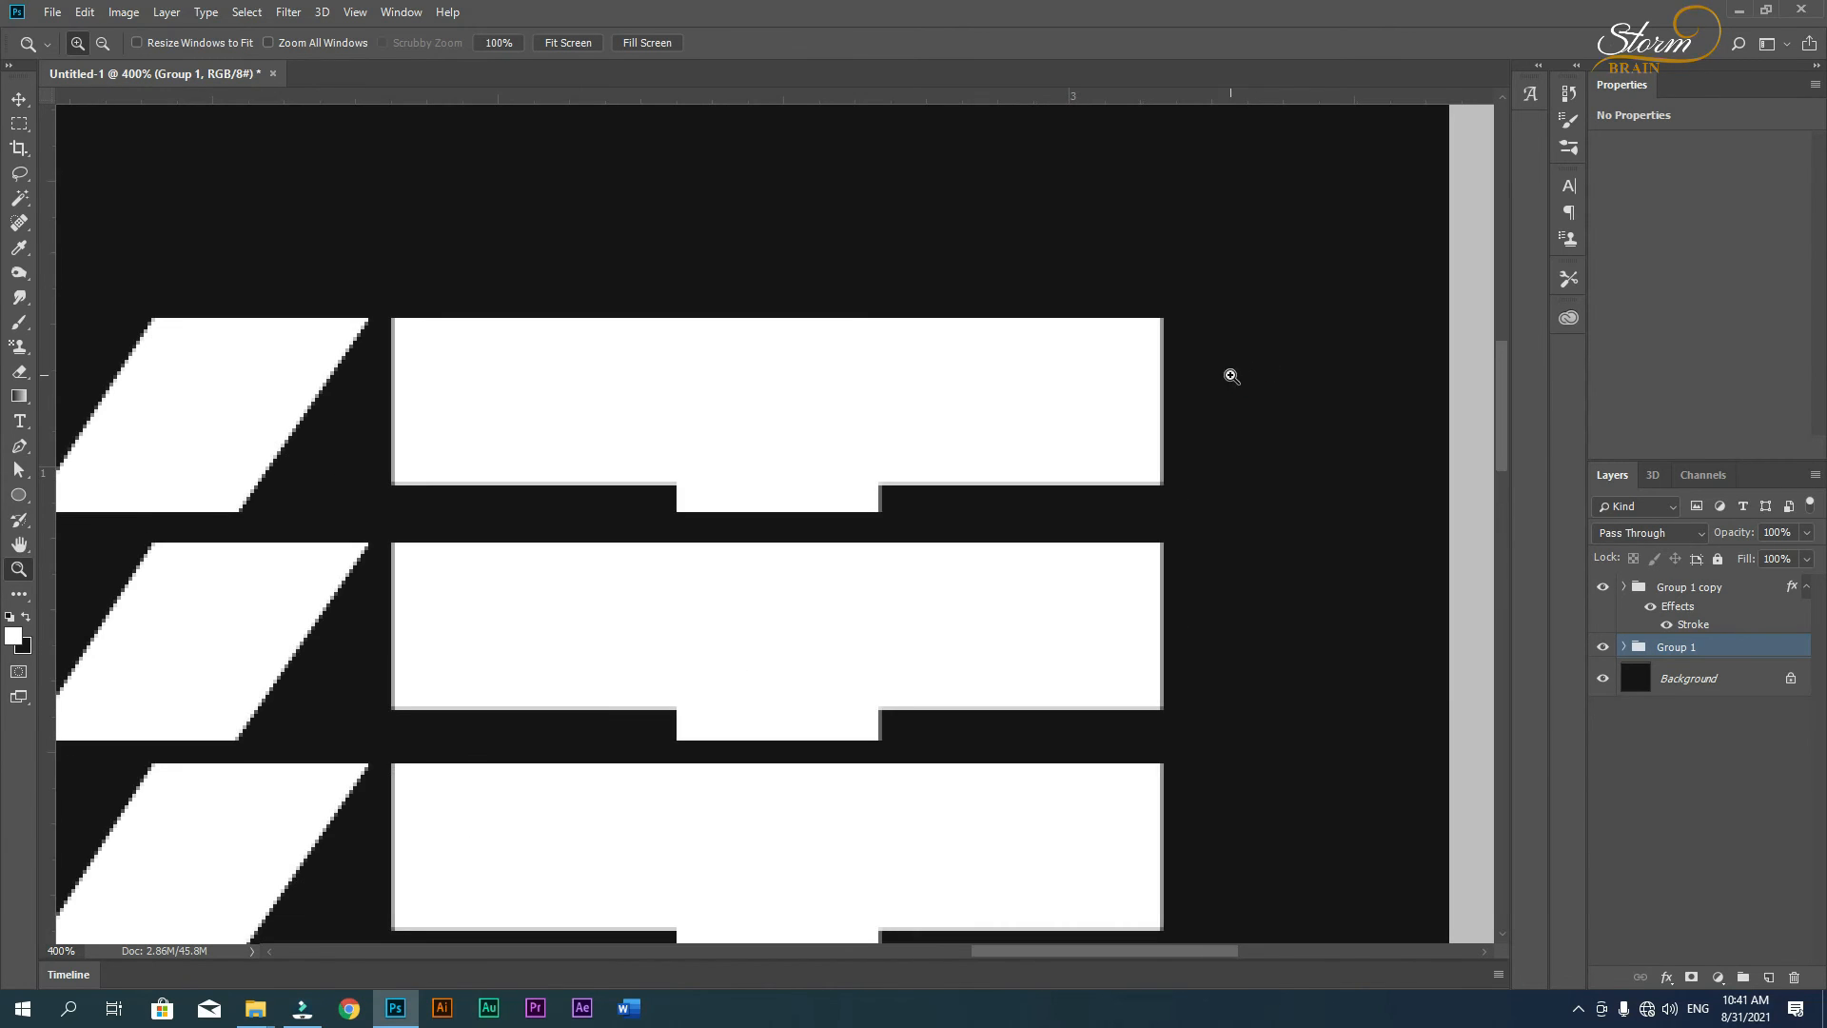
pyautogui.click(14, 451)
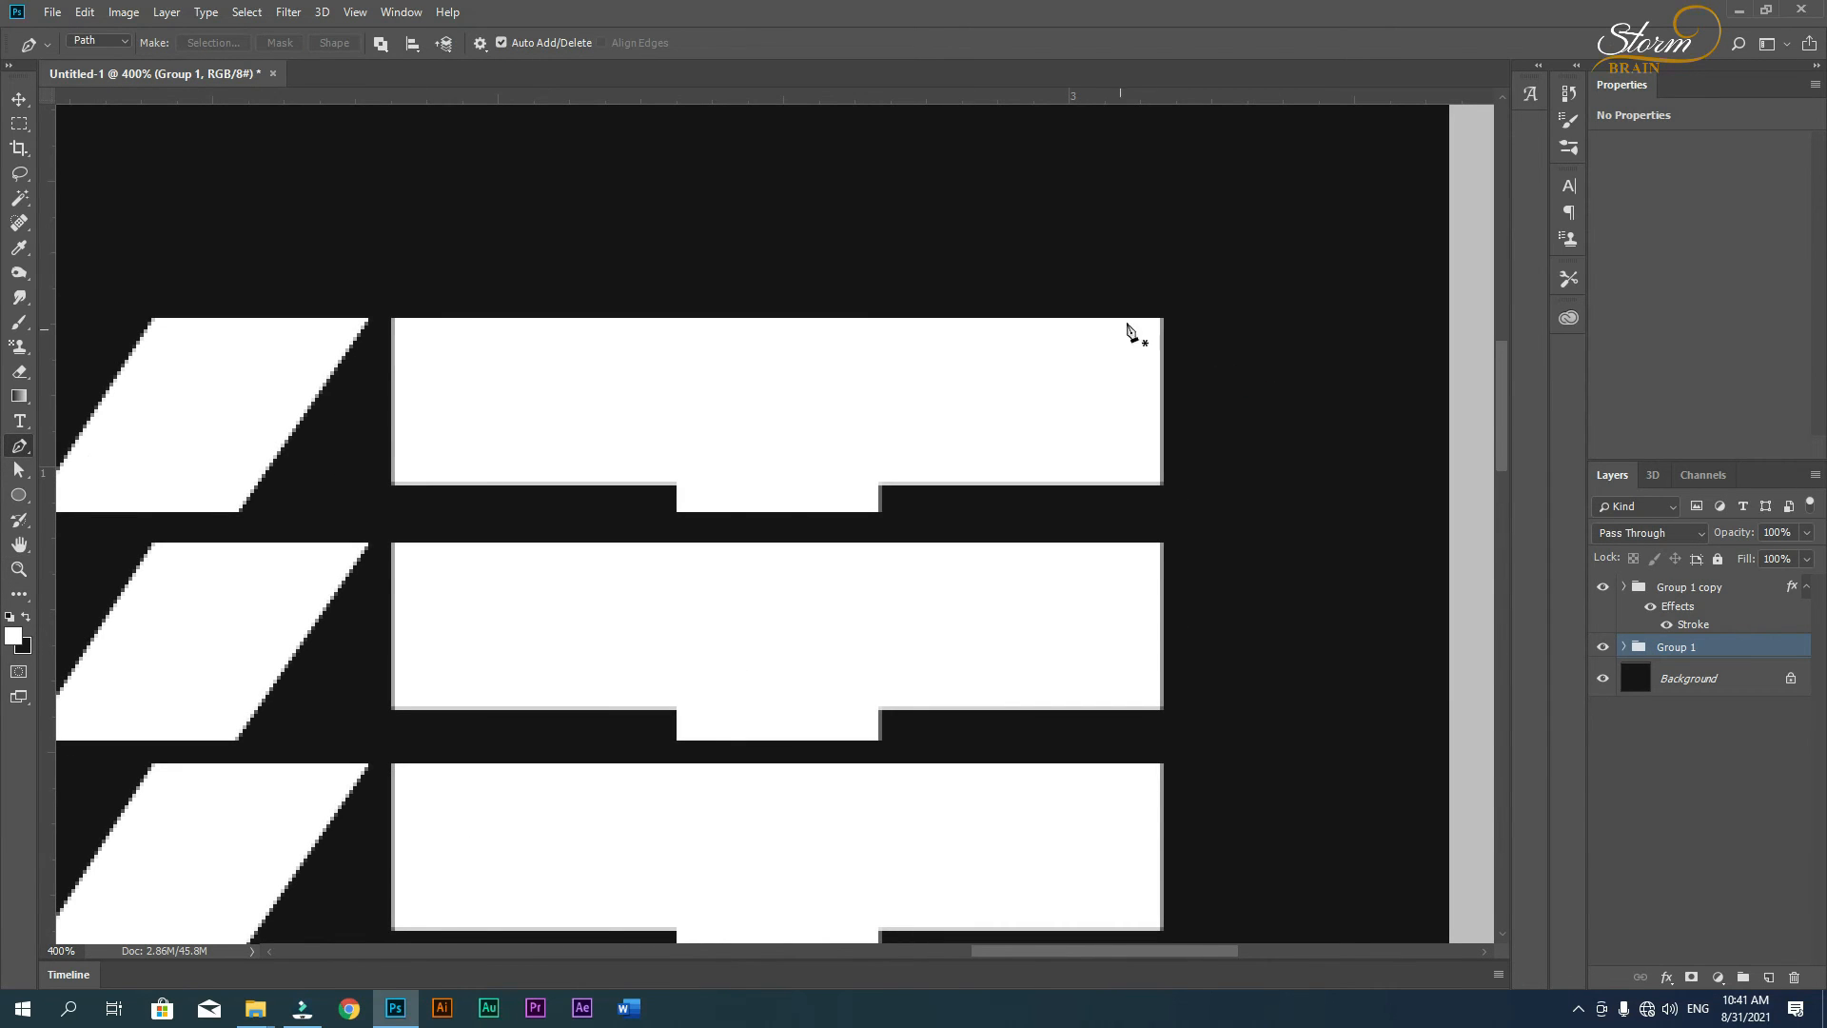
pyautogui.click(1206, 302)
# - Run the path diagonally across the letters to the lower-left corner of the first T's lowest strip
pyautogui.click(1051, 780)
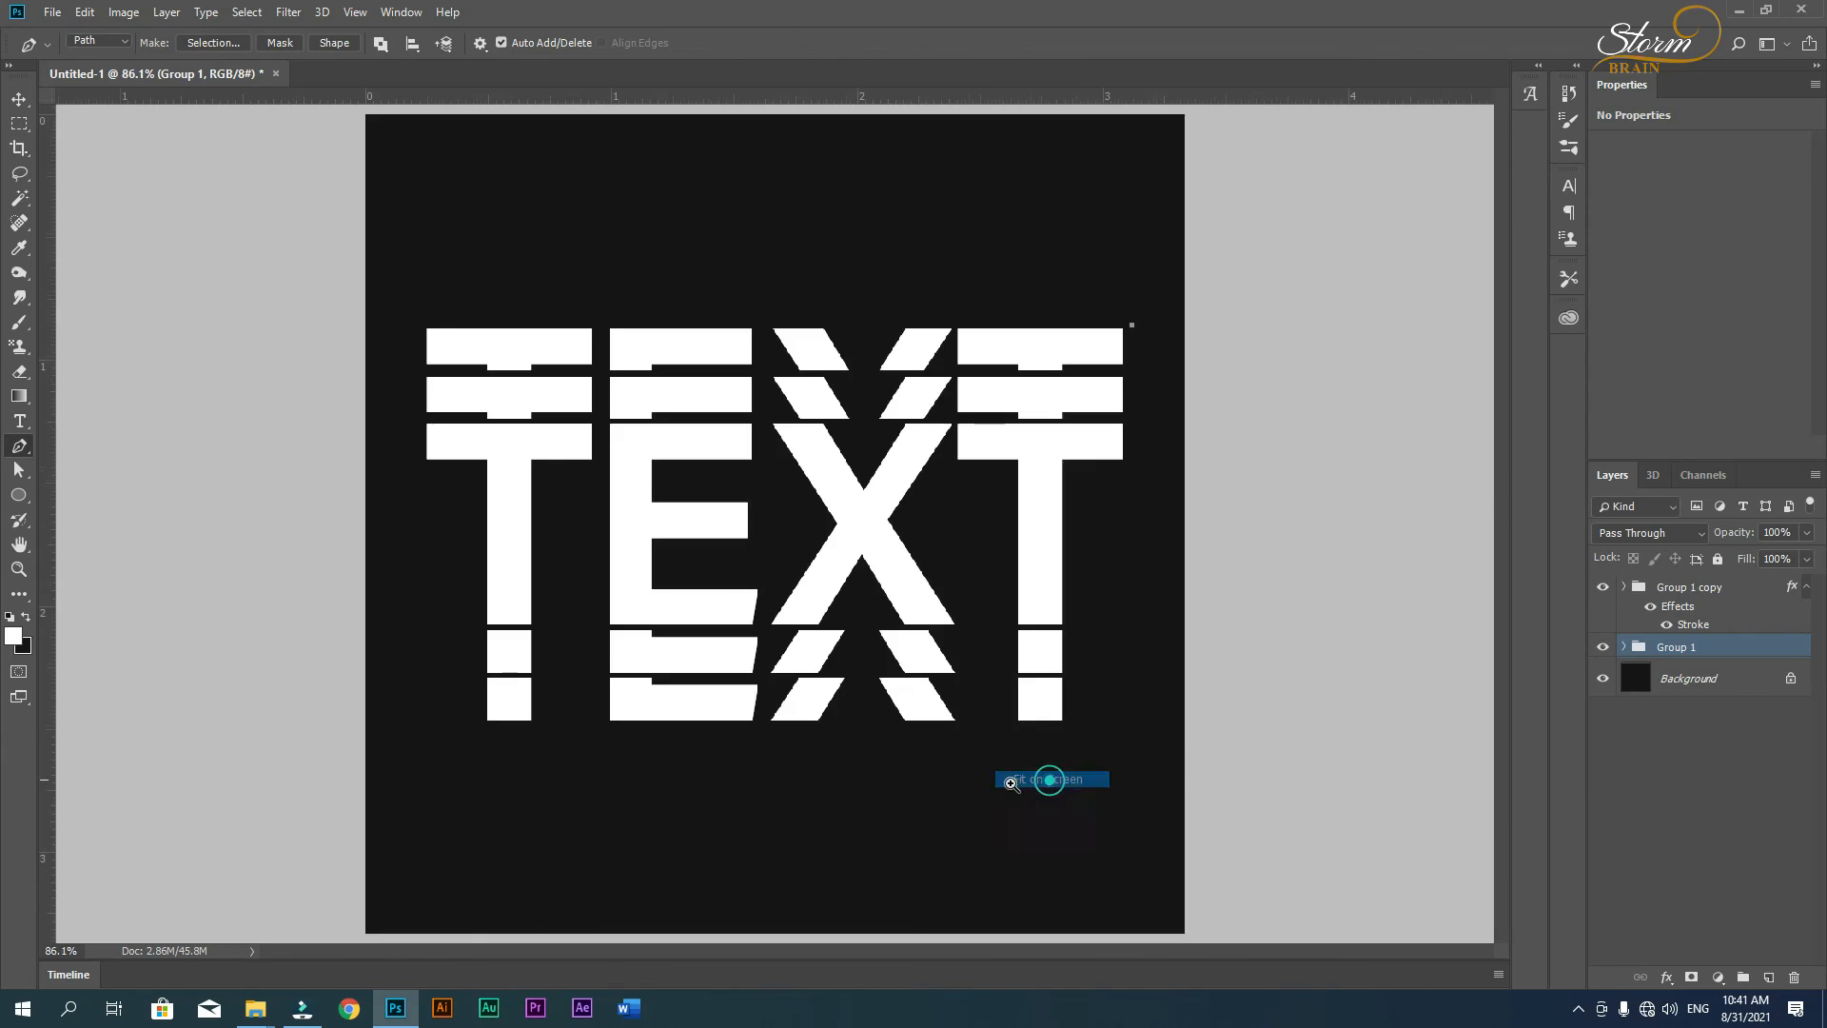
pyautogui.keyDown('ctrl'); pyautogui.click(479, 720); pyautogui.keyUp('ctrl')
pyautogui.keyDown('ctrl'); pyautogui.click(460, 725); pyautogui.keyUp('ctrl')
pyautogui.keyDown('ctrl'); pyautogui.click(369, 722); pyautogui.keyUp('ctrl')
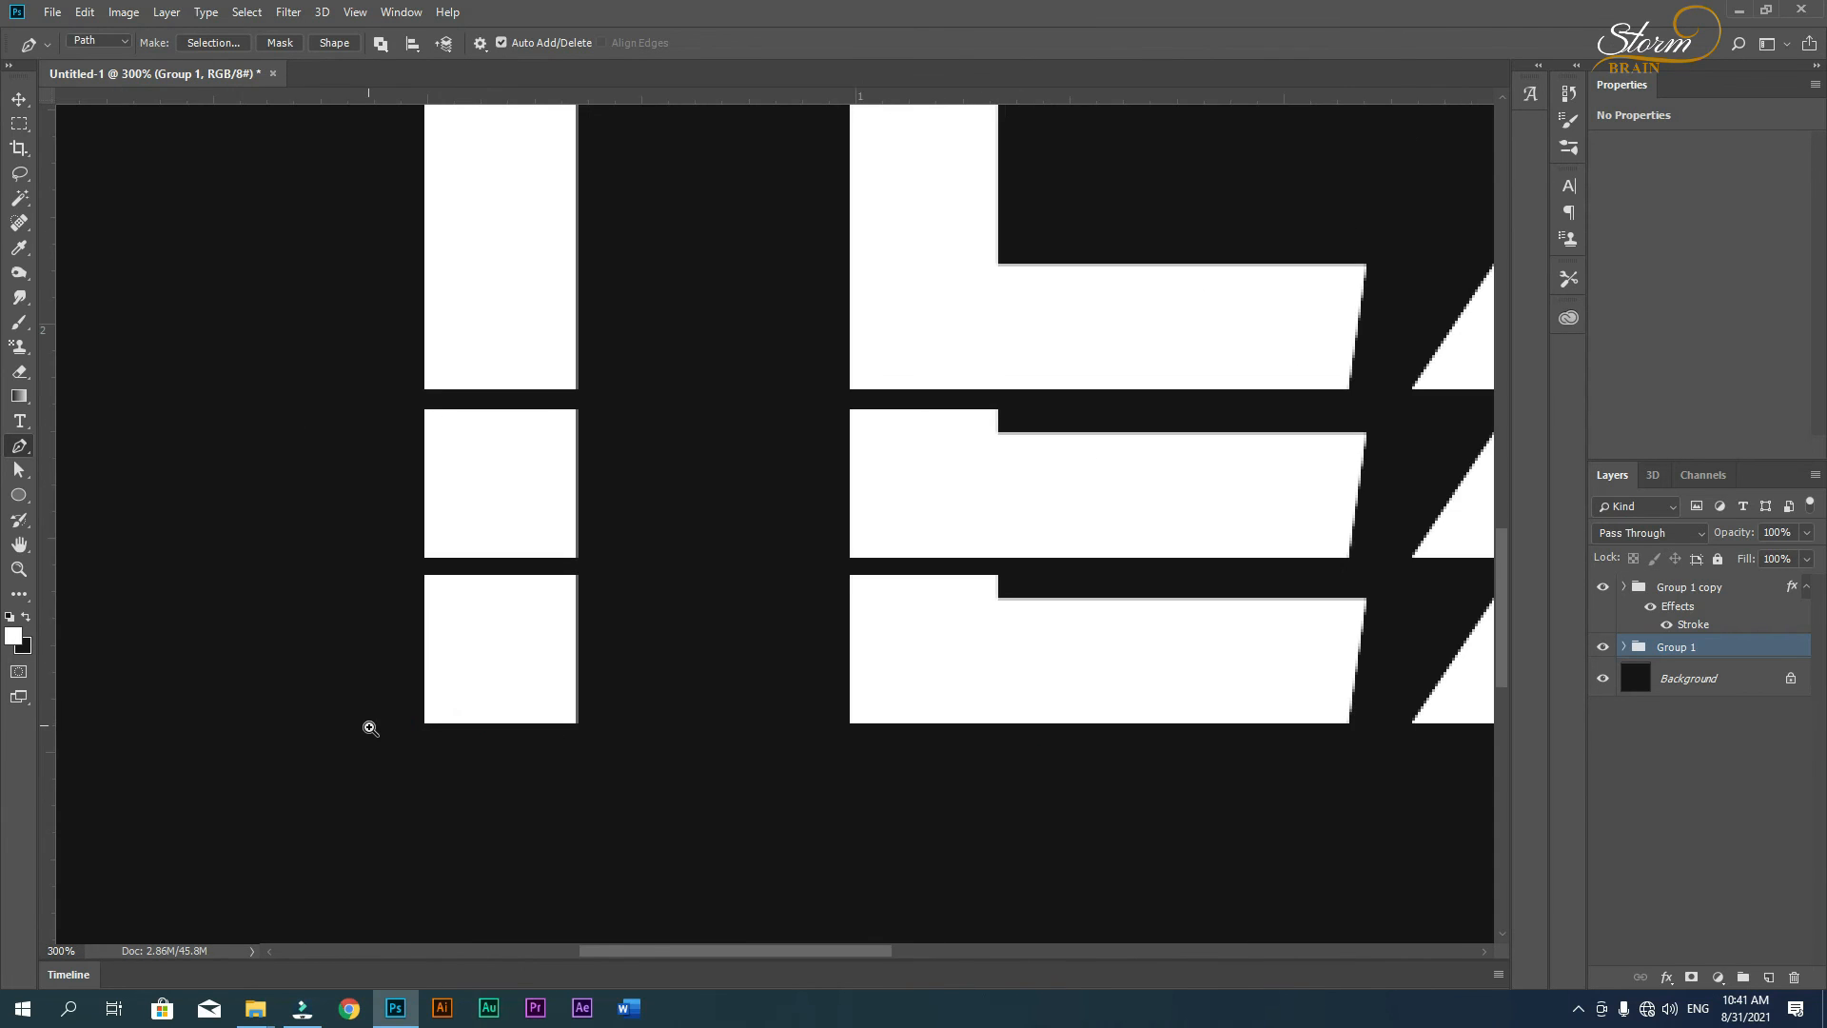
pyautogui.keyDown('ctrl'); pyautogui.click(378, 739); pyautogui.keyUp('ctrl')
pyautogui.keyDown('ctrl'); pyautogui.click(379, 740); pyautogui.keyUp('ctrl')
pyautogui.keyDown('ctrl'); pyautogui.click(380, 741); pyautogui.keyUp('ctrl')
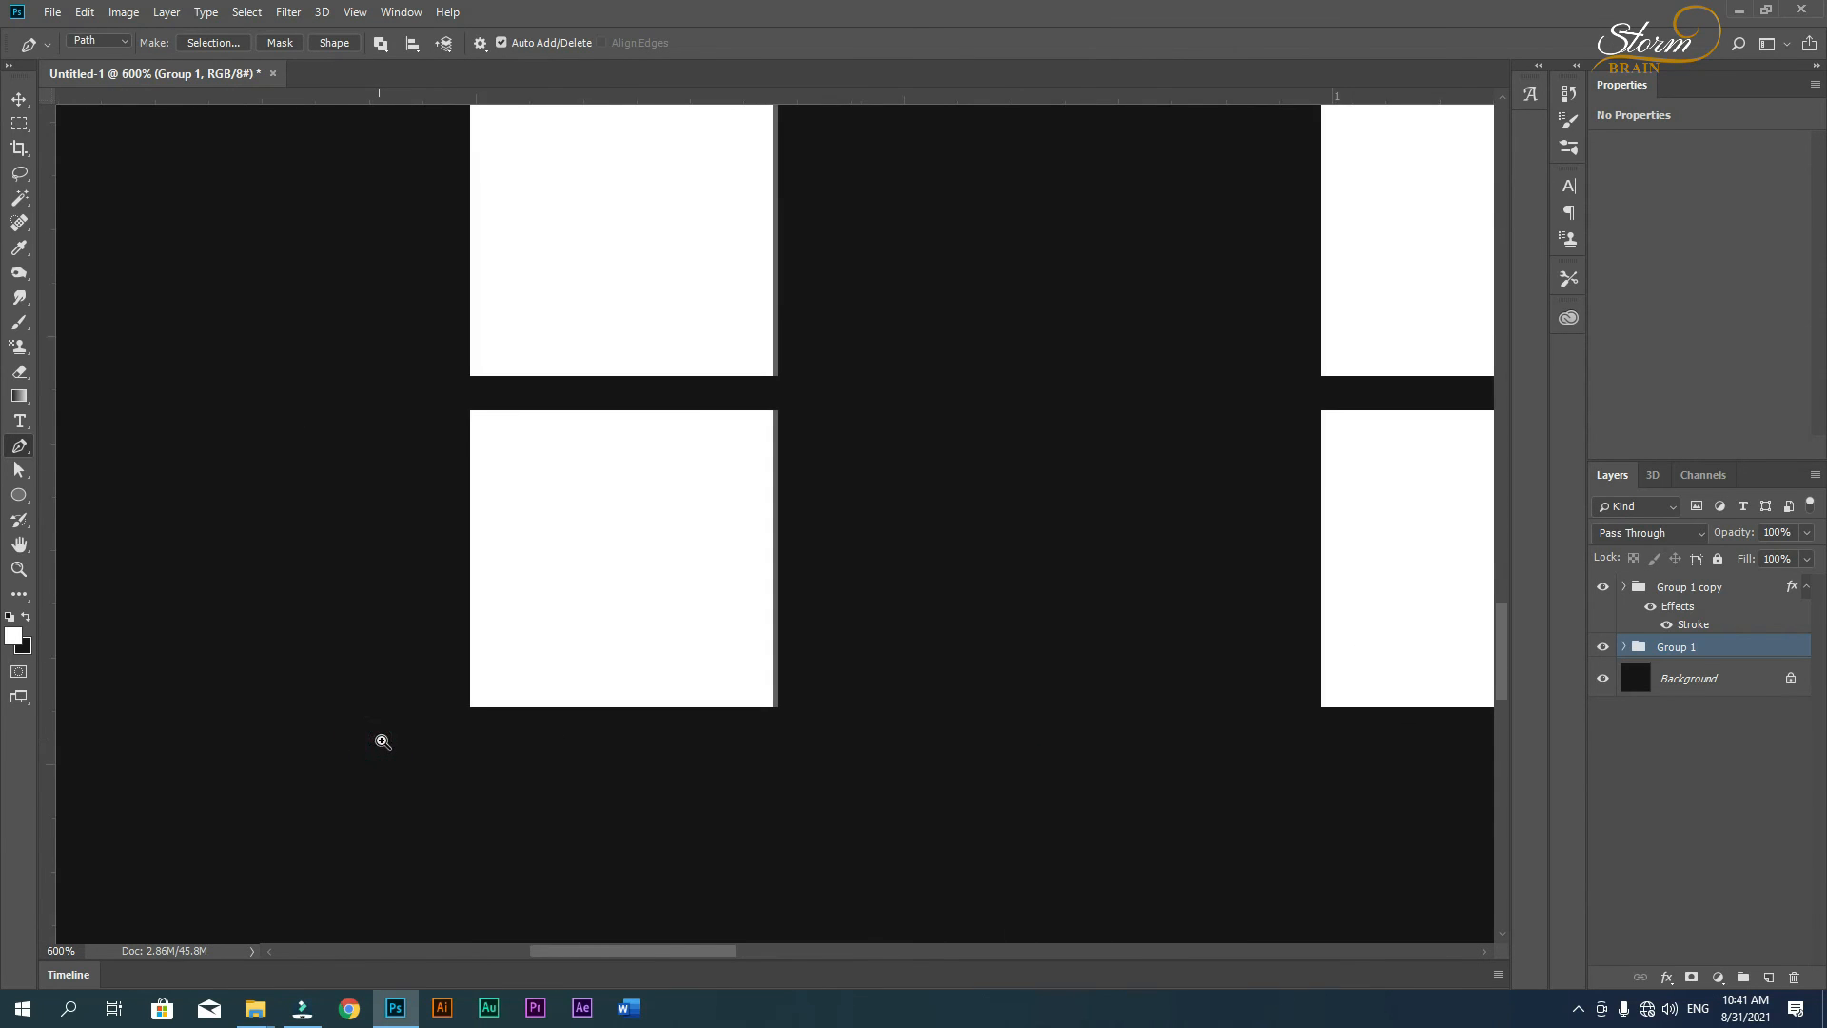
pyautogui.click(447, 724)
# - Continue the path with two anchor points in the empty background left of the first T's lowest strip
pyautogui.hotkey('ctrl', 'Up')
pyautogui.hotkey('ctrl', 'Up')
pyautogui.hotkey('ctrl', 'Down')
pyautogui.hotkey('ctrl', 'Down')
pyautogui.hotkey('ctrl', 'Up')
pyautogui.click(196, 684)
pyautogui.click(140, 622)
pyautogui.rightClick(391, 653)
pyautogui.click(429, 672)
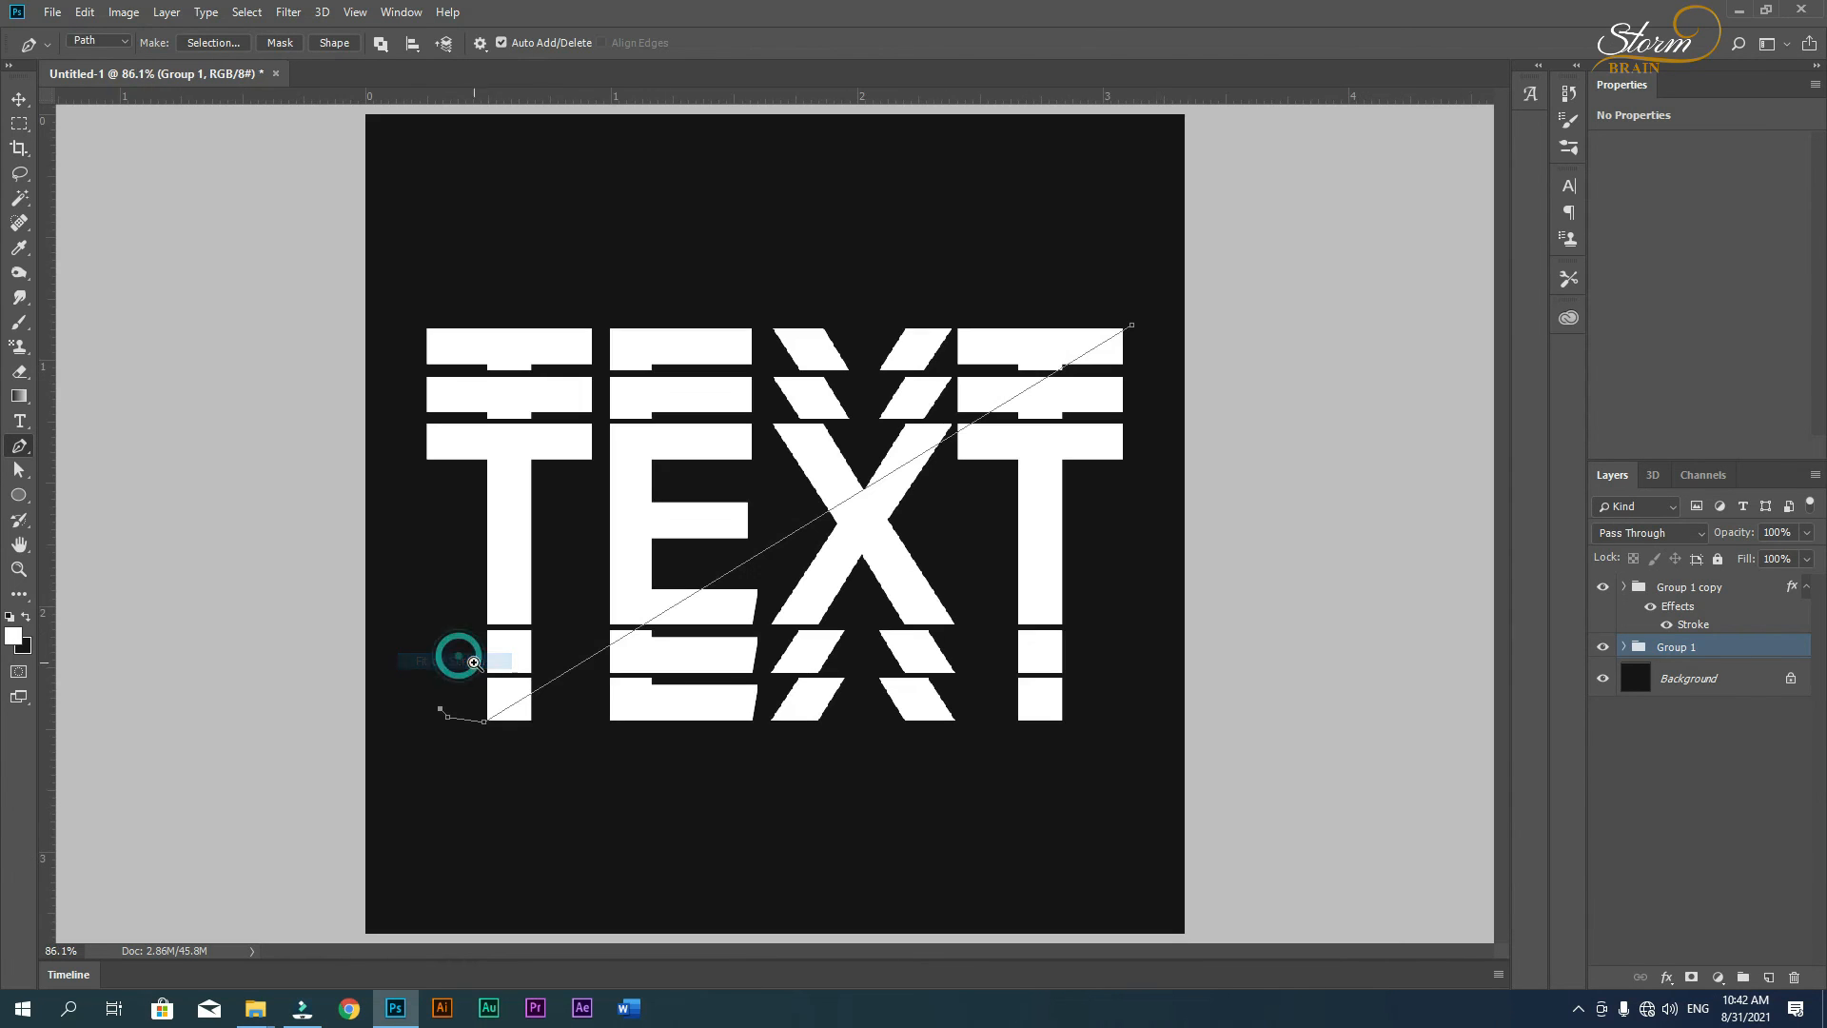
# - Close the path around the upper-left half of the letters and convert it into a selection
pyautogui.click(383, 403)
pyautogui.click(418, 283)
pyautogui.click(654, 229)
pyautogui.click(1041, 214)
pyautogui.click(1160, 223)
pyautogui.click(1133, 328)
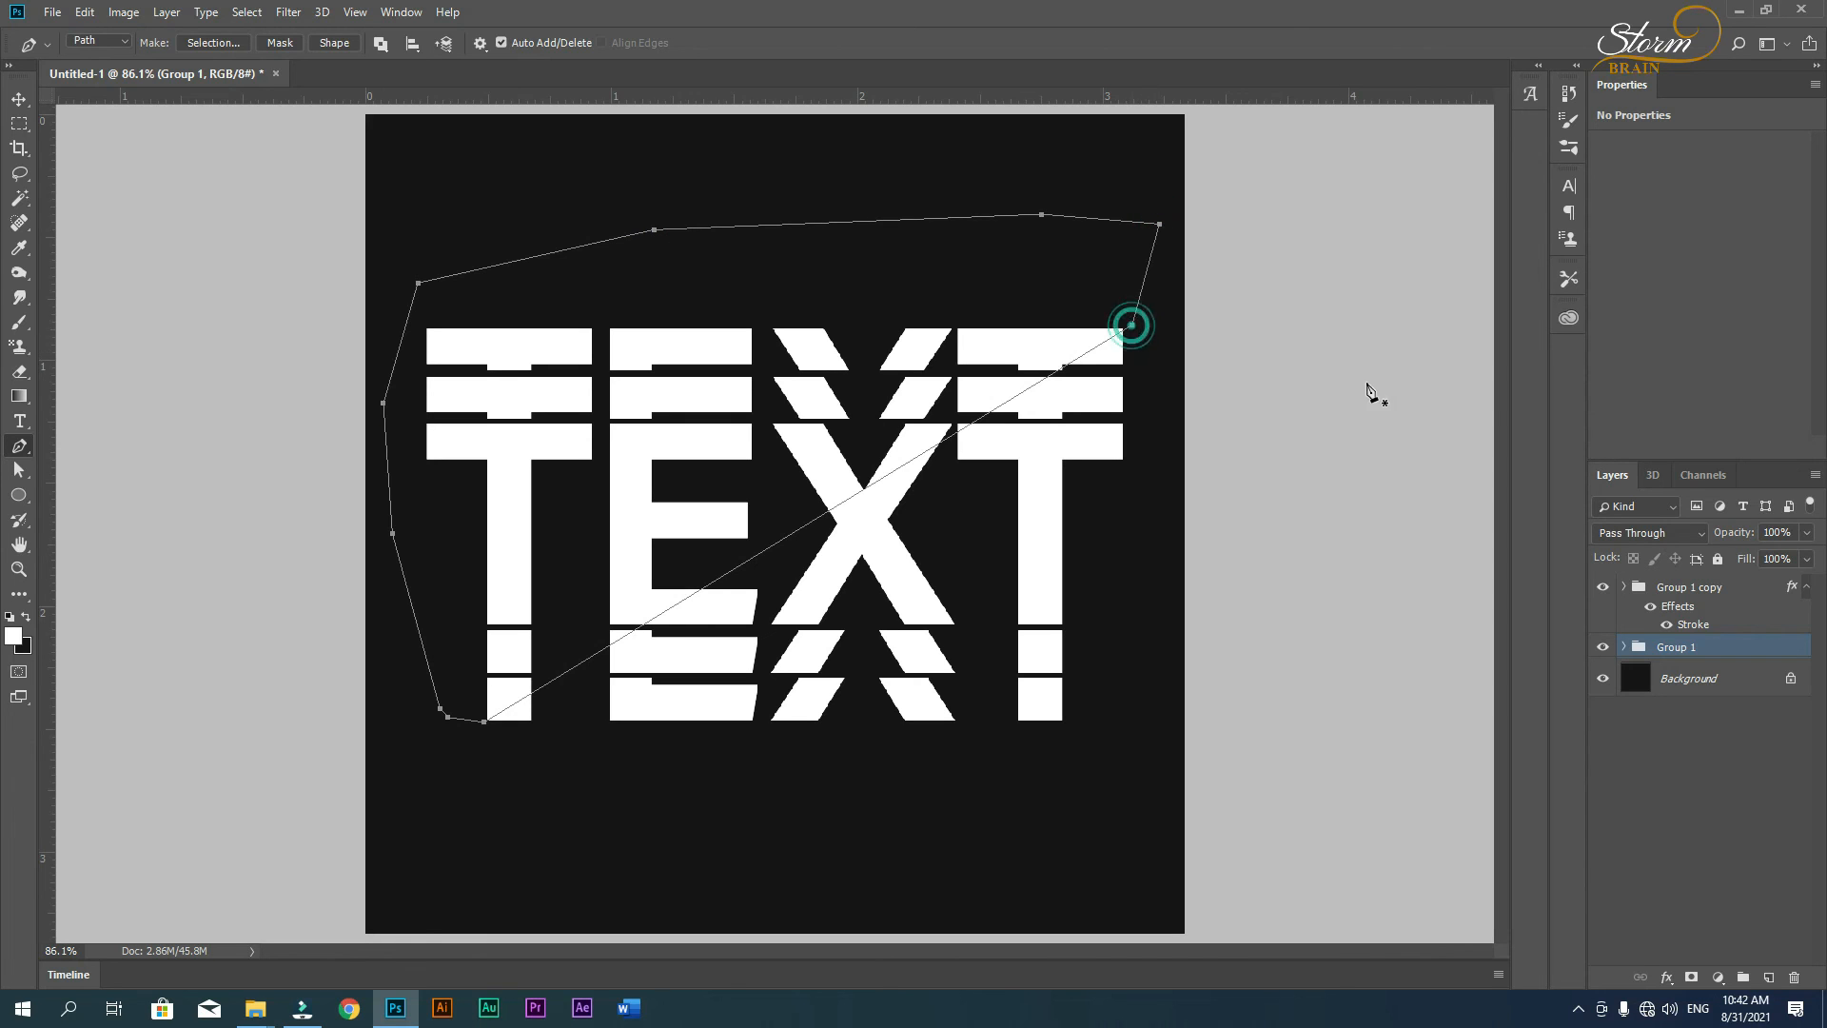
pyautogui.hotkey('ctrl', 'Return')
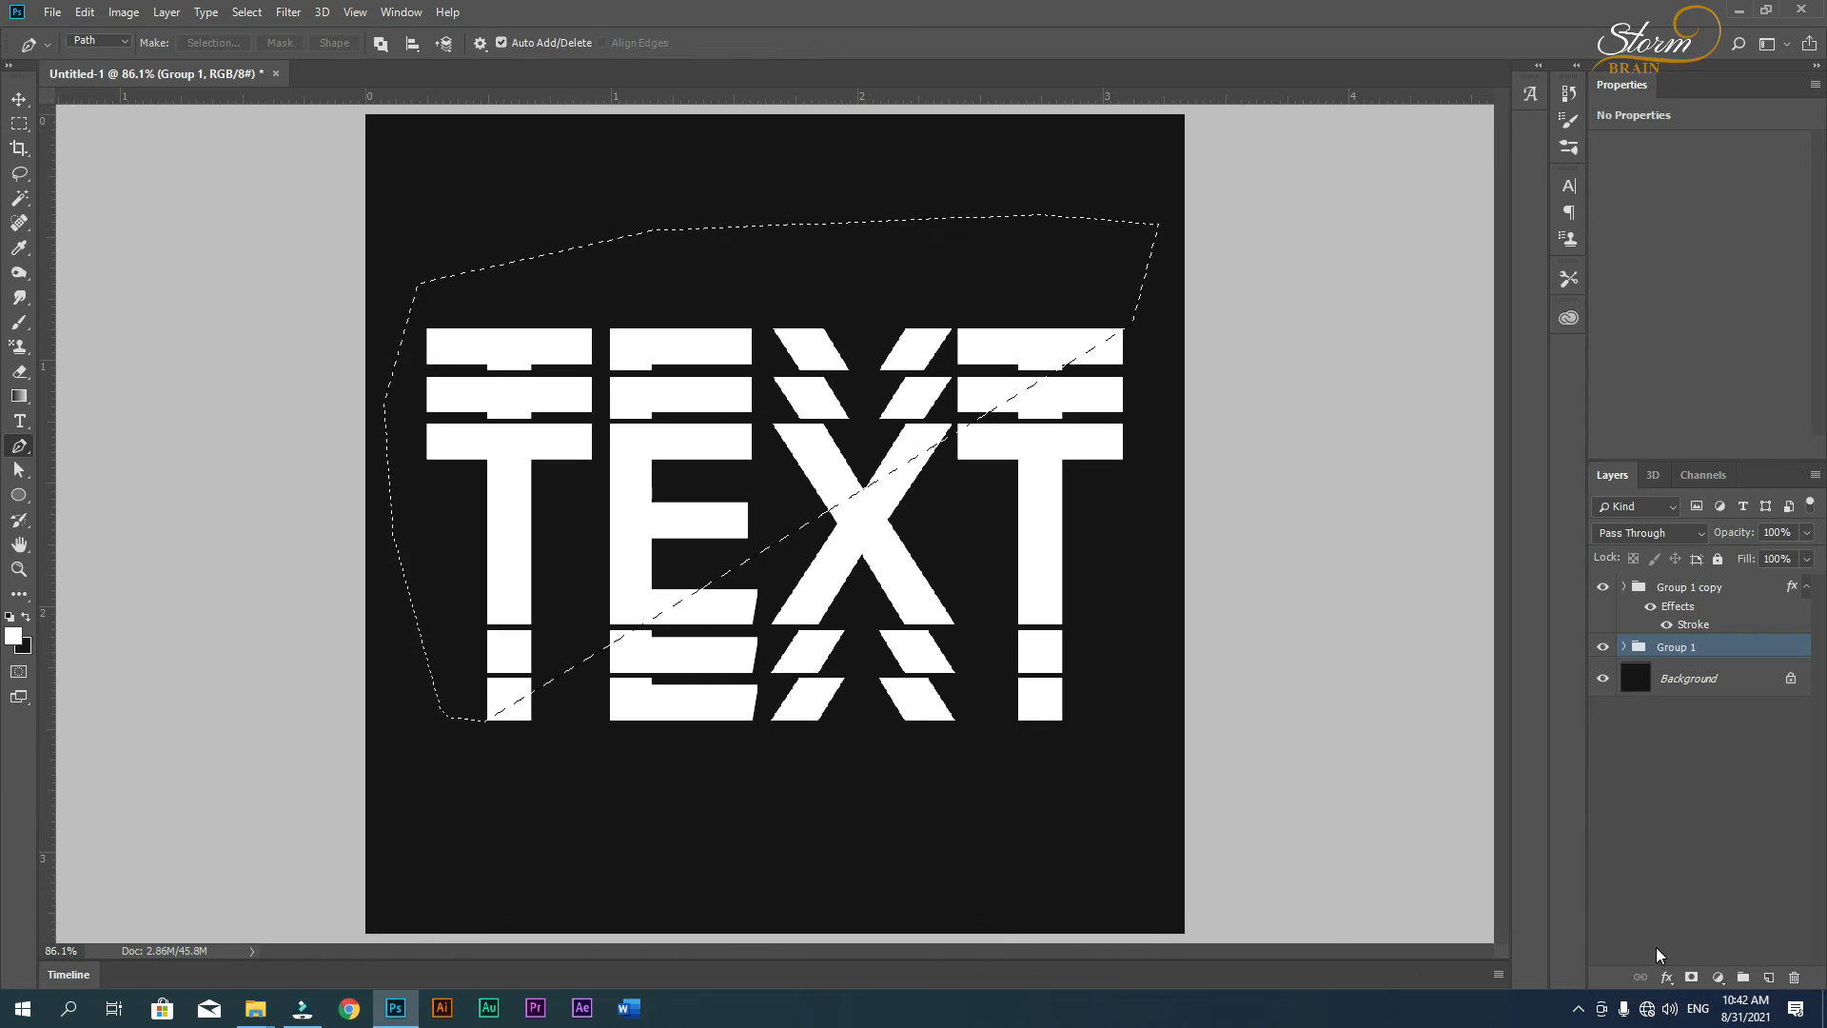
# - Try masking Group 1 with the diagonal selection and with its inverse, undoing each trial mask
pyautogui.click(1699, 977)
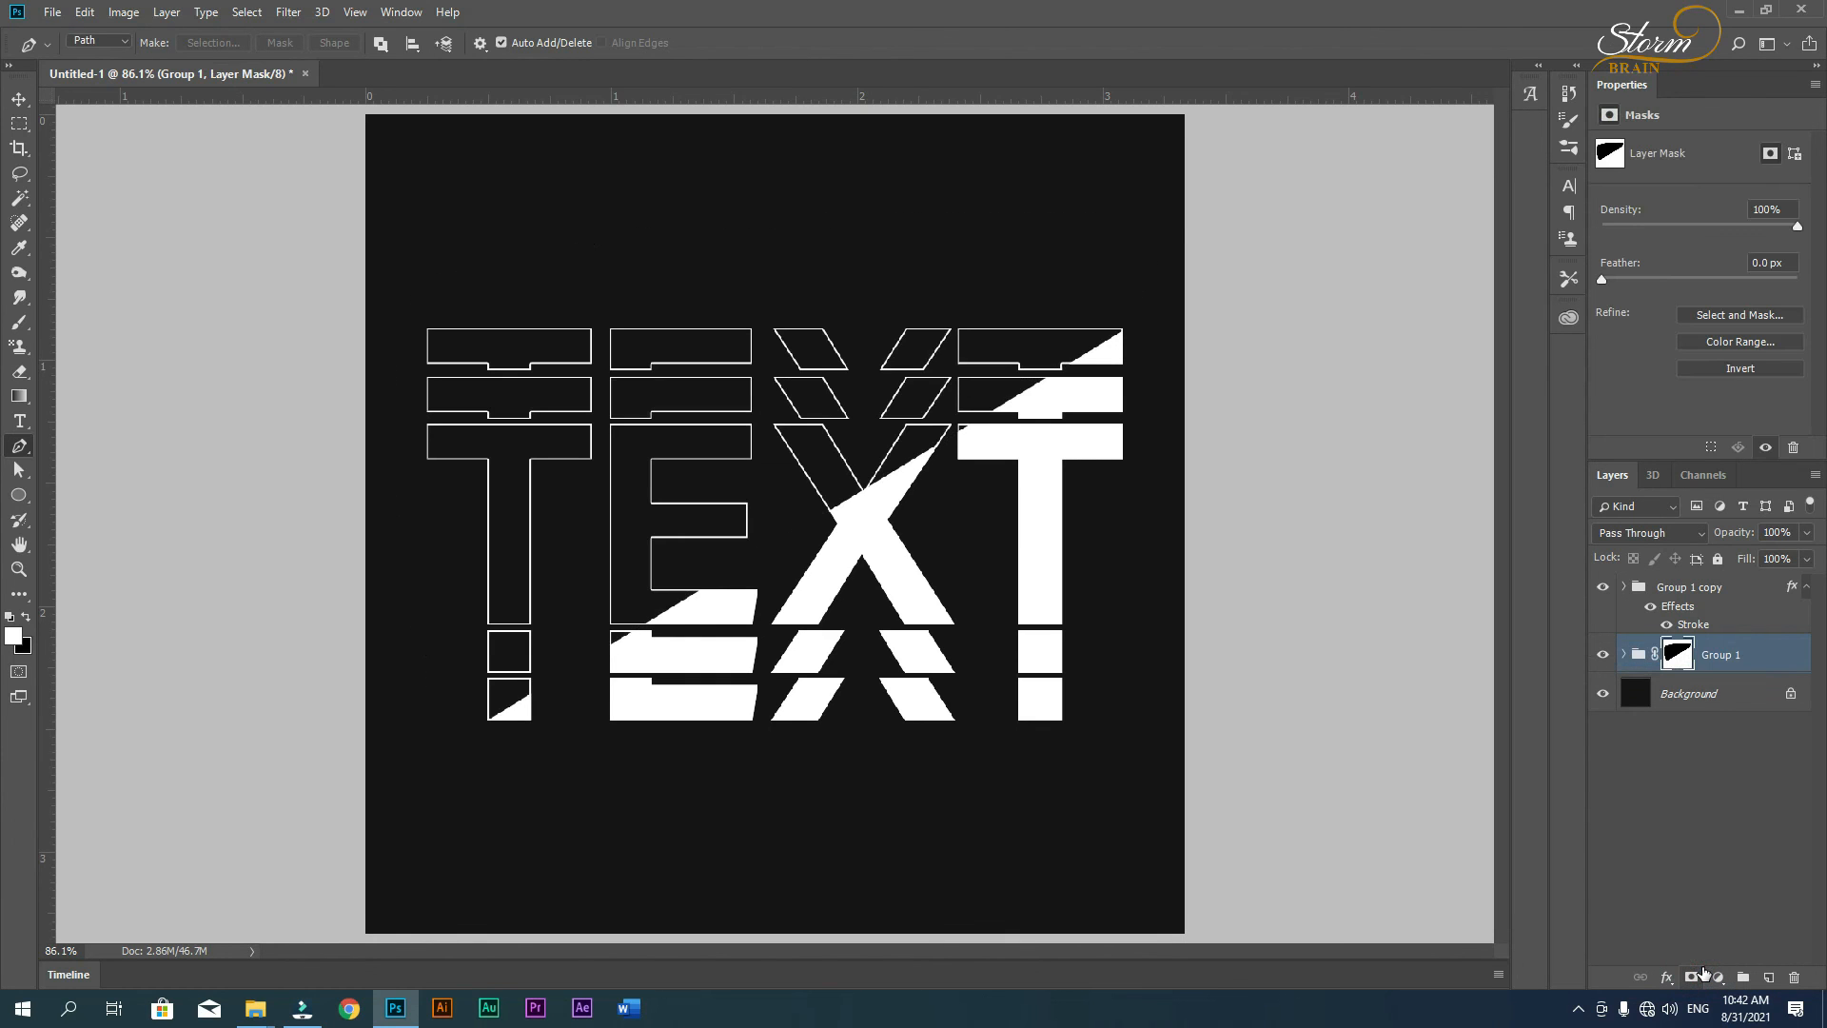
pyautogui.hotkey('ctrl', 'z')
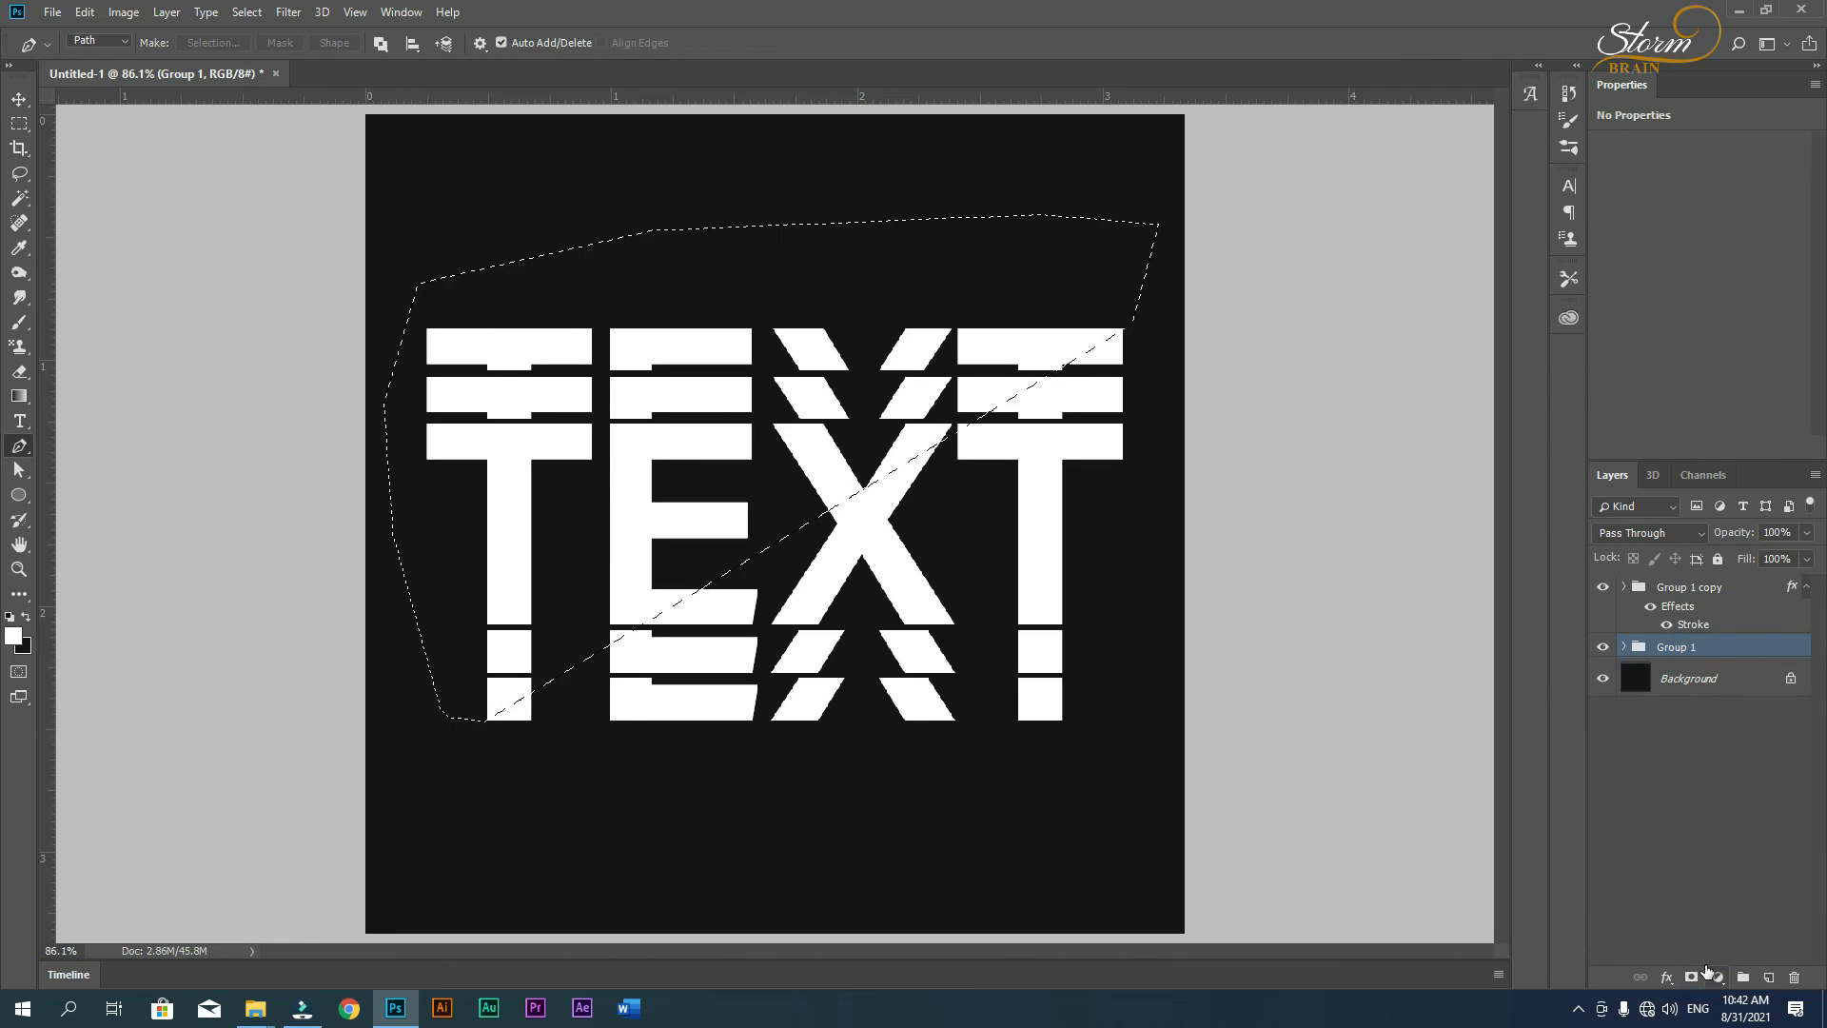
pyautogui.click(1699, 976)
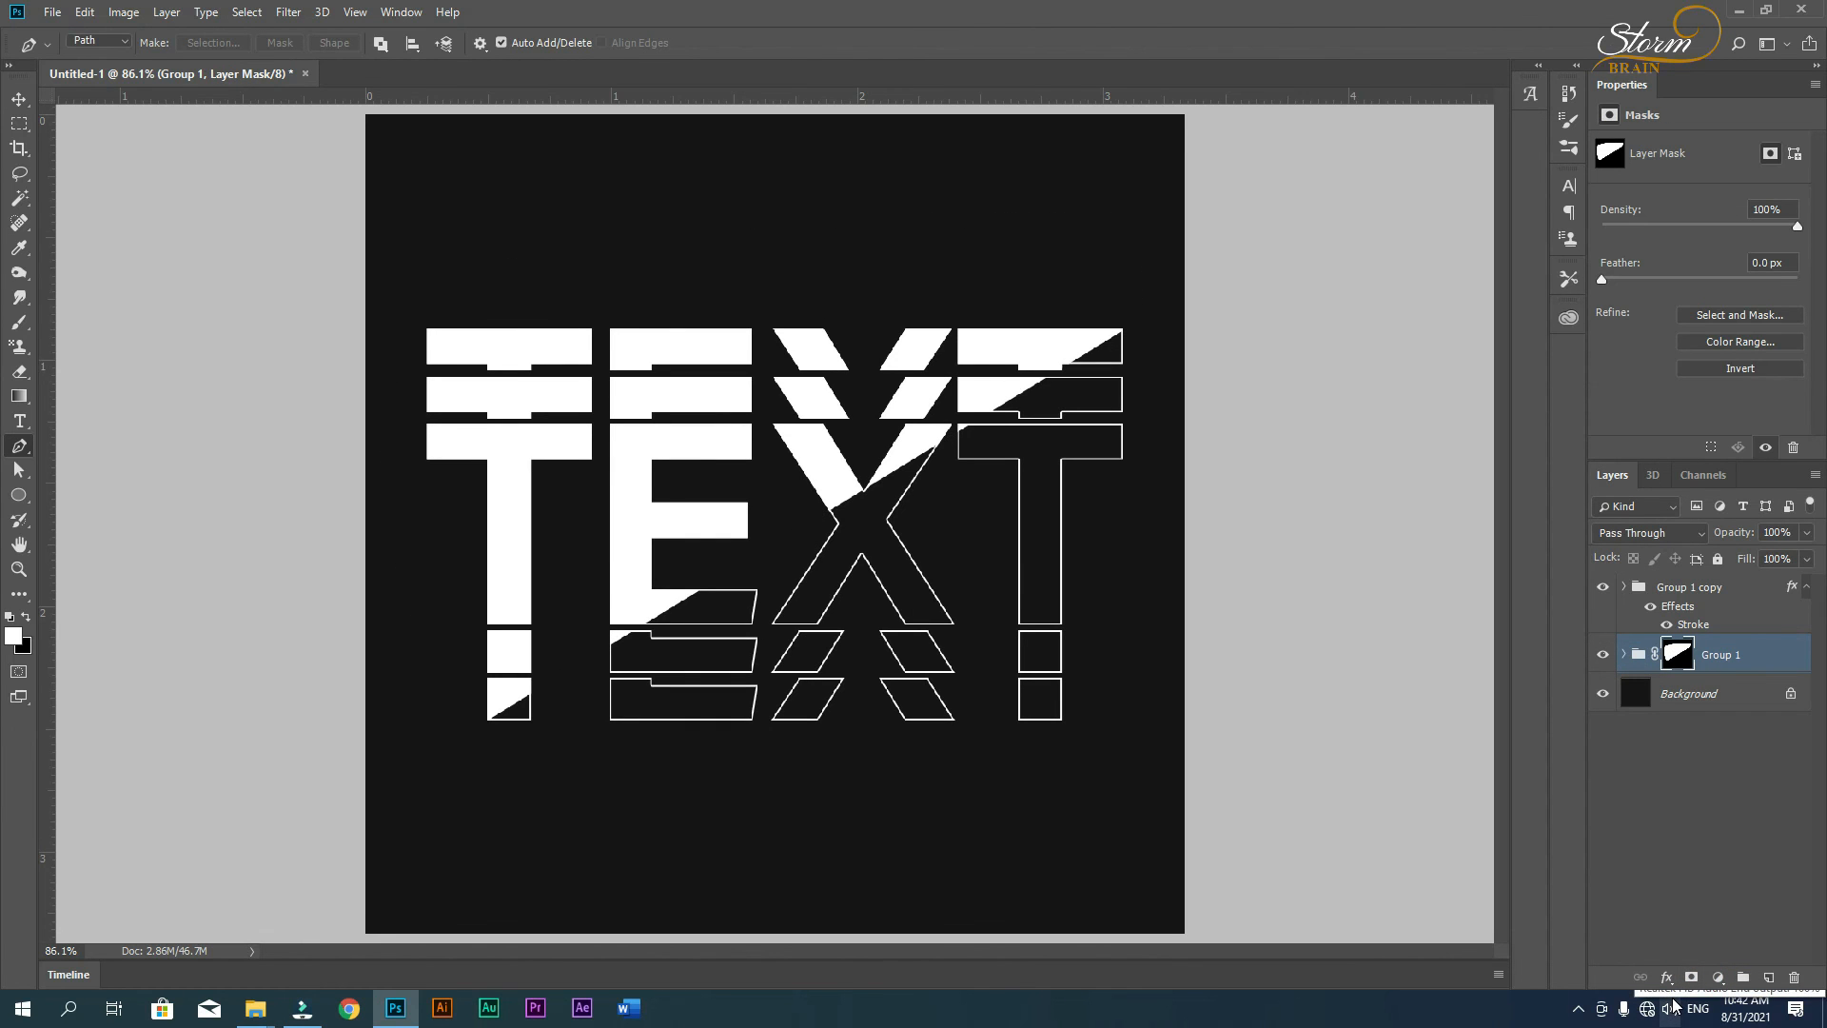
pyautogui.hotkey('ctrl', 'z')
pyautogui.keyDown('alt'); pyautogui.click(1691, 977); pyautogui.keyUp('alt')
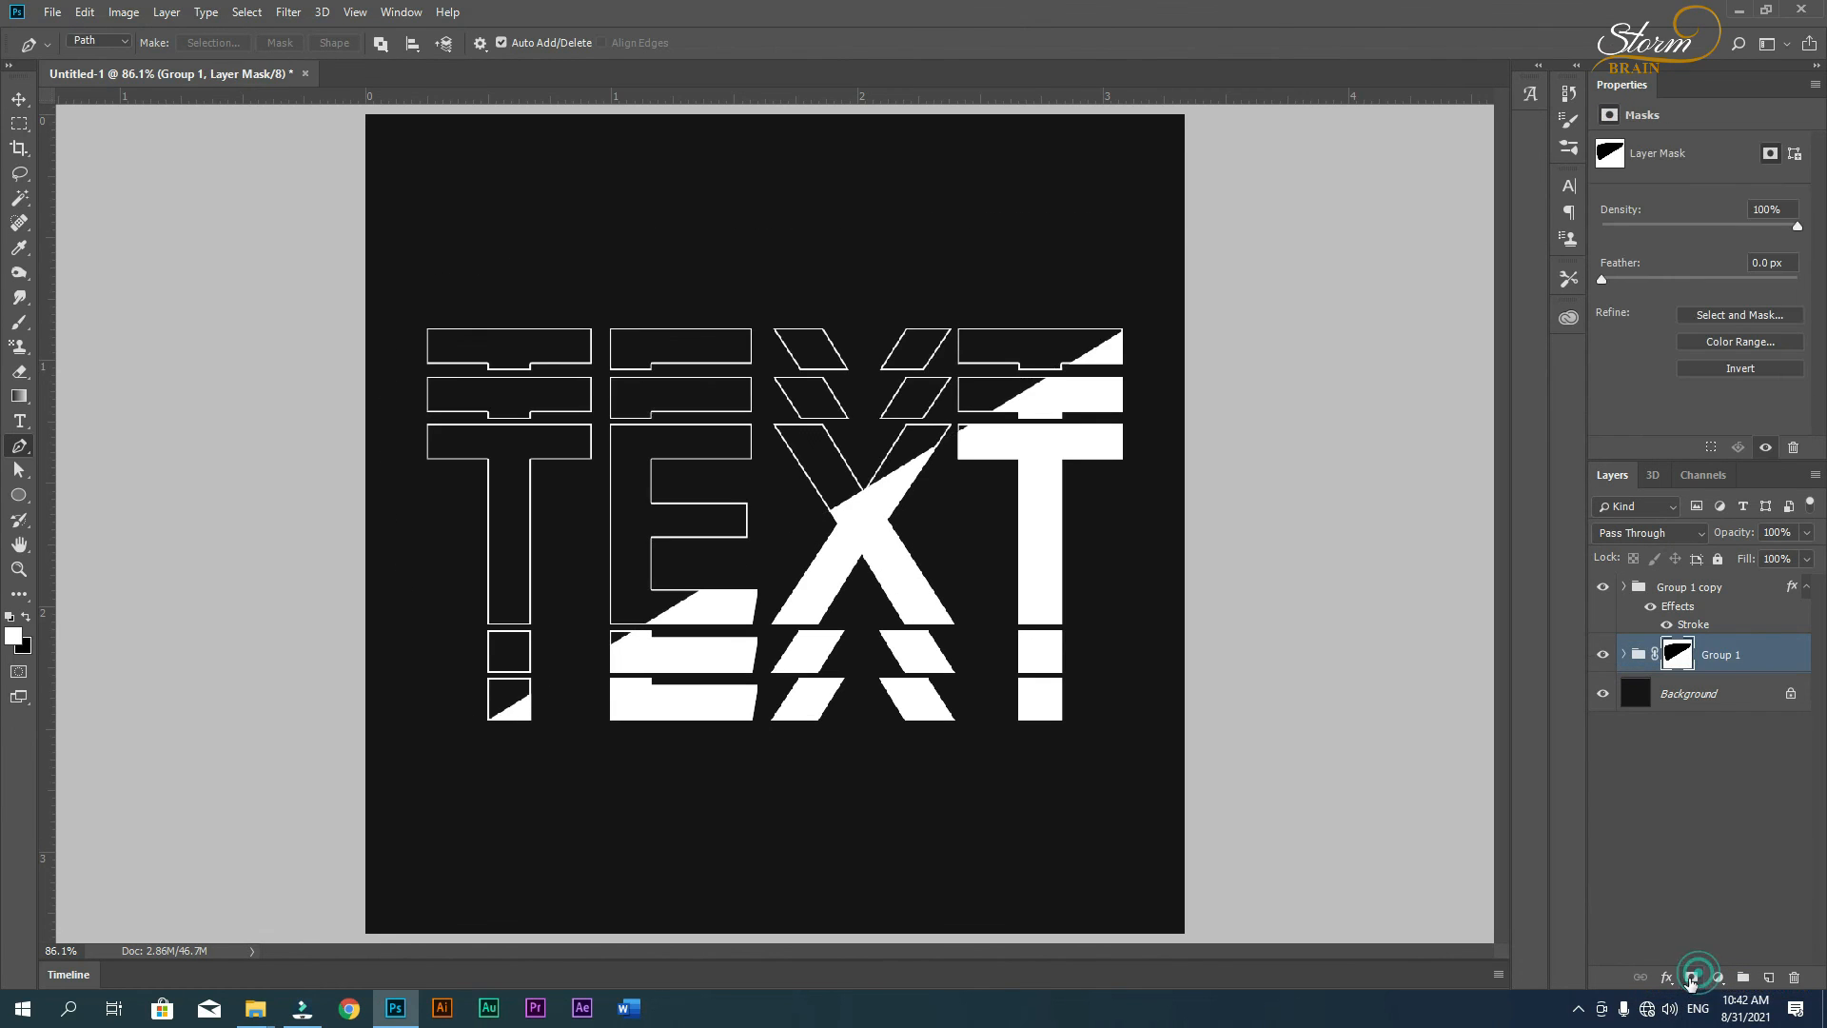
pyautogui.click(26, 99)
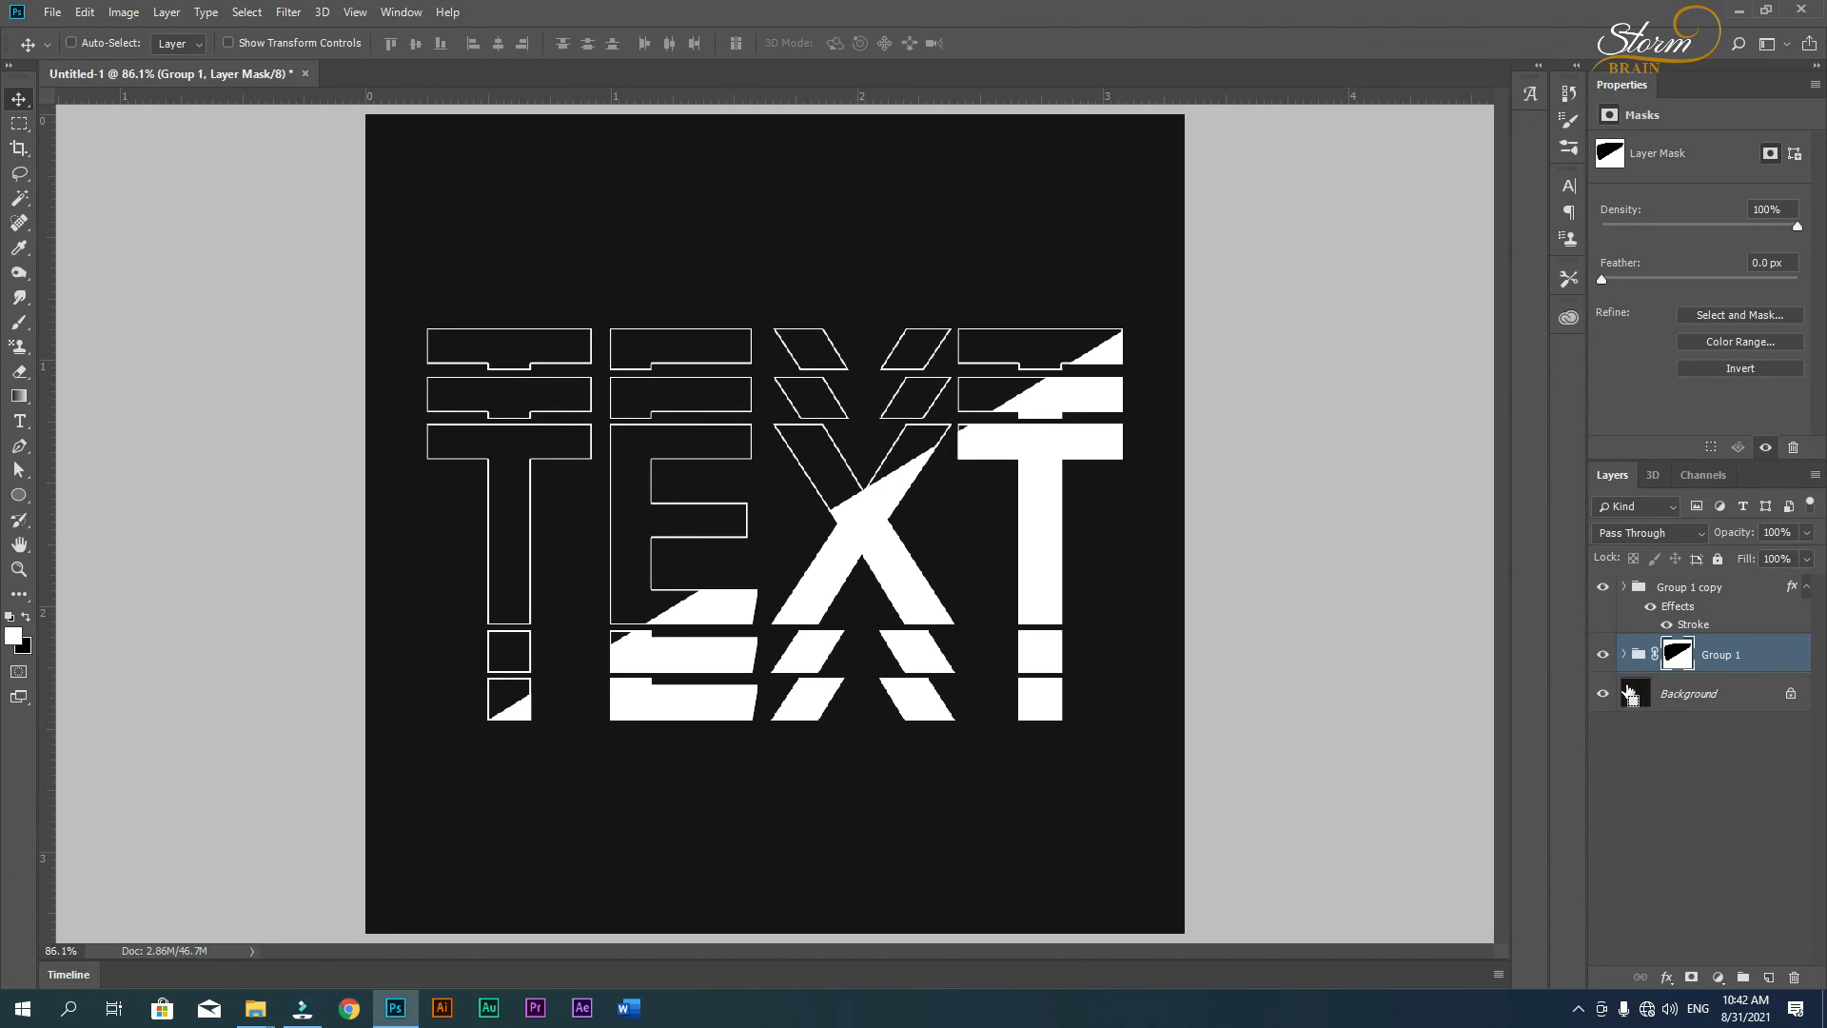
pyautogui.hotkey('ctrl', 'z')
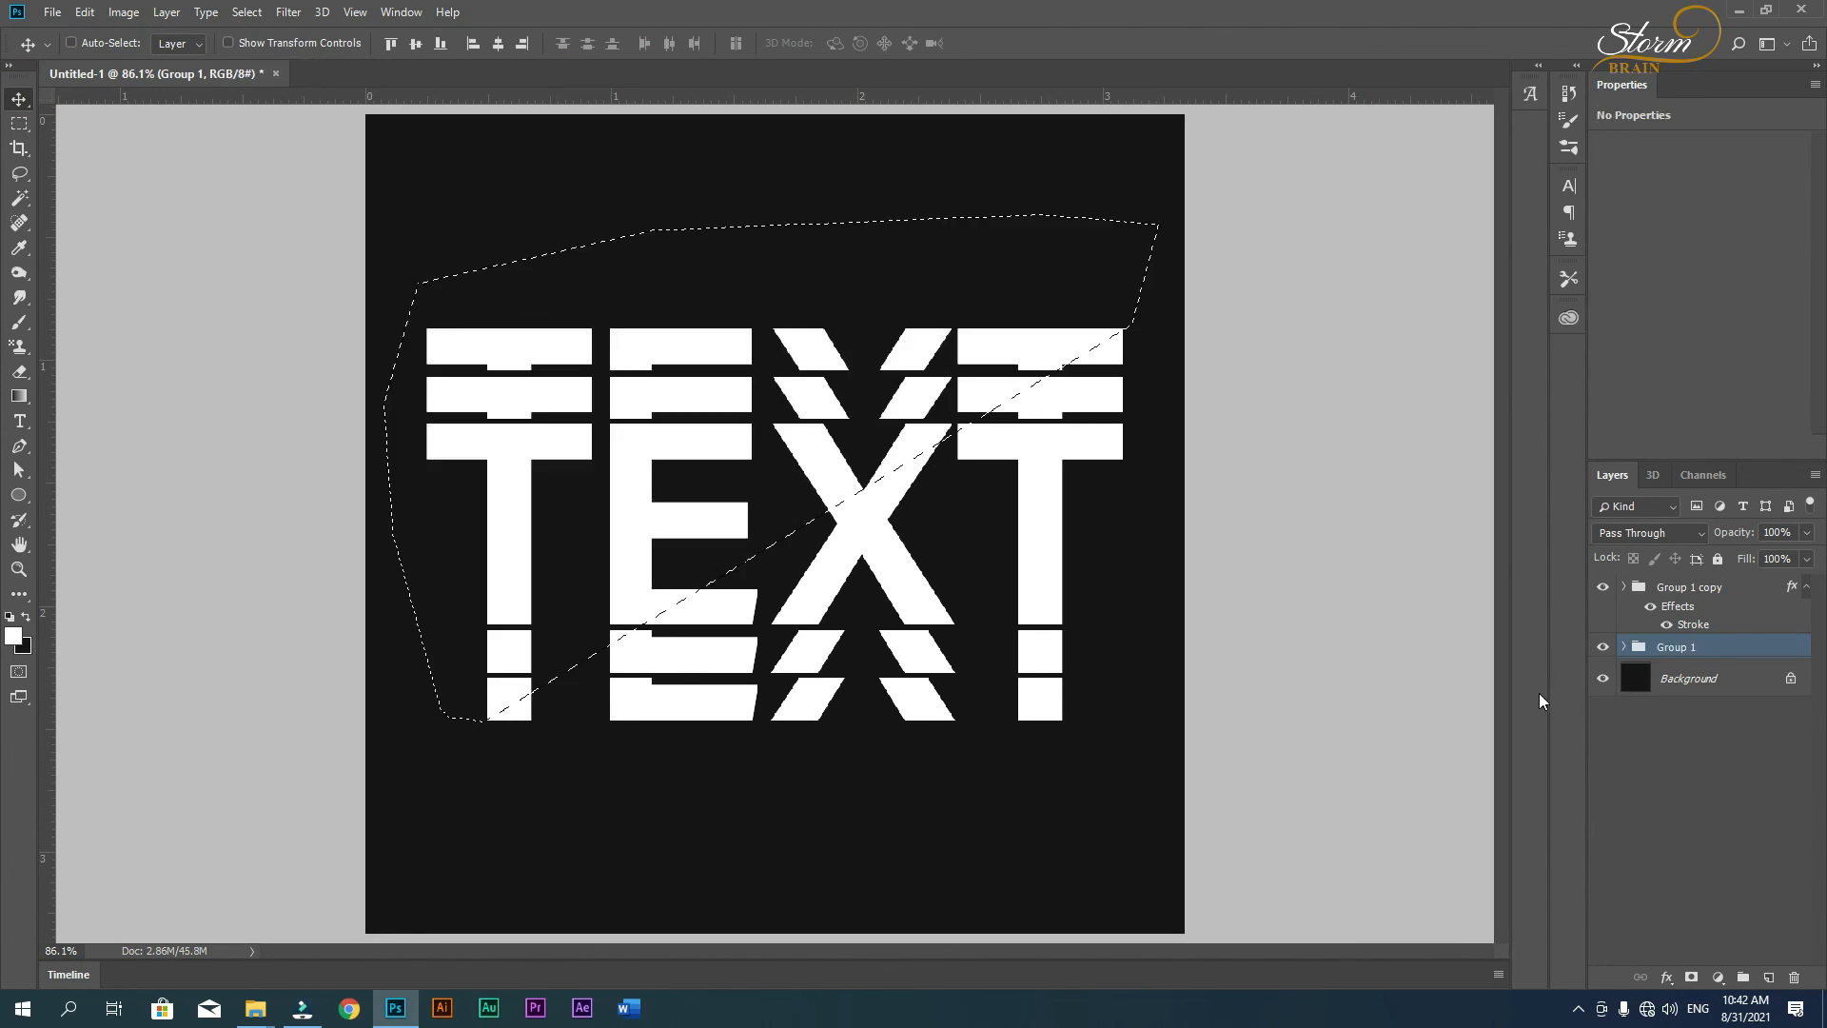
pyautogui.keyDown('alt'); pyautogui.click(1693, 978); pyautogui.keyUp('alt')
pyautogui.hotkey('ctrl', 'z')
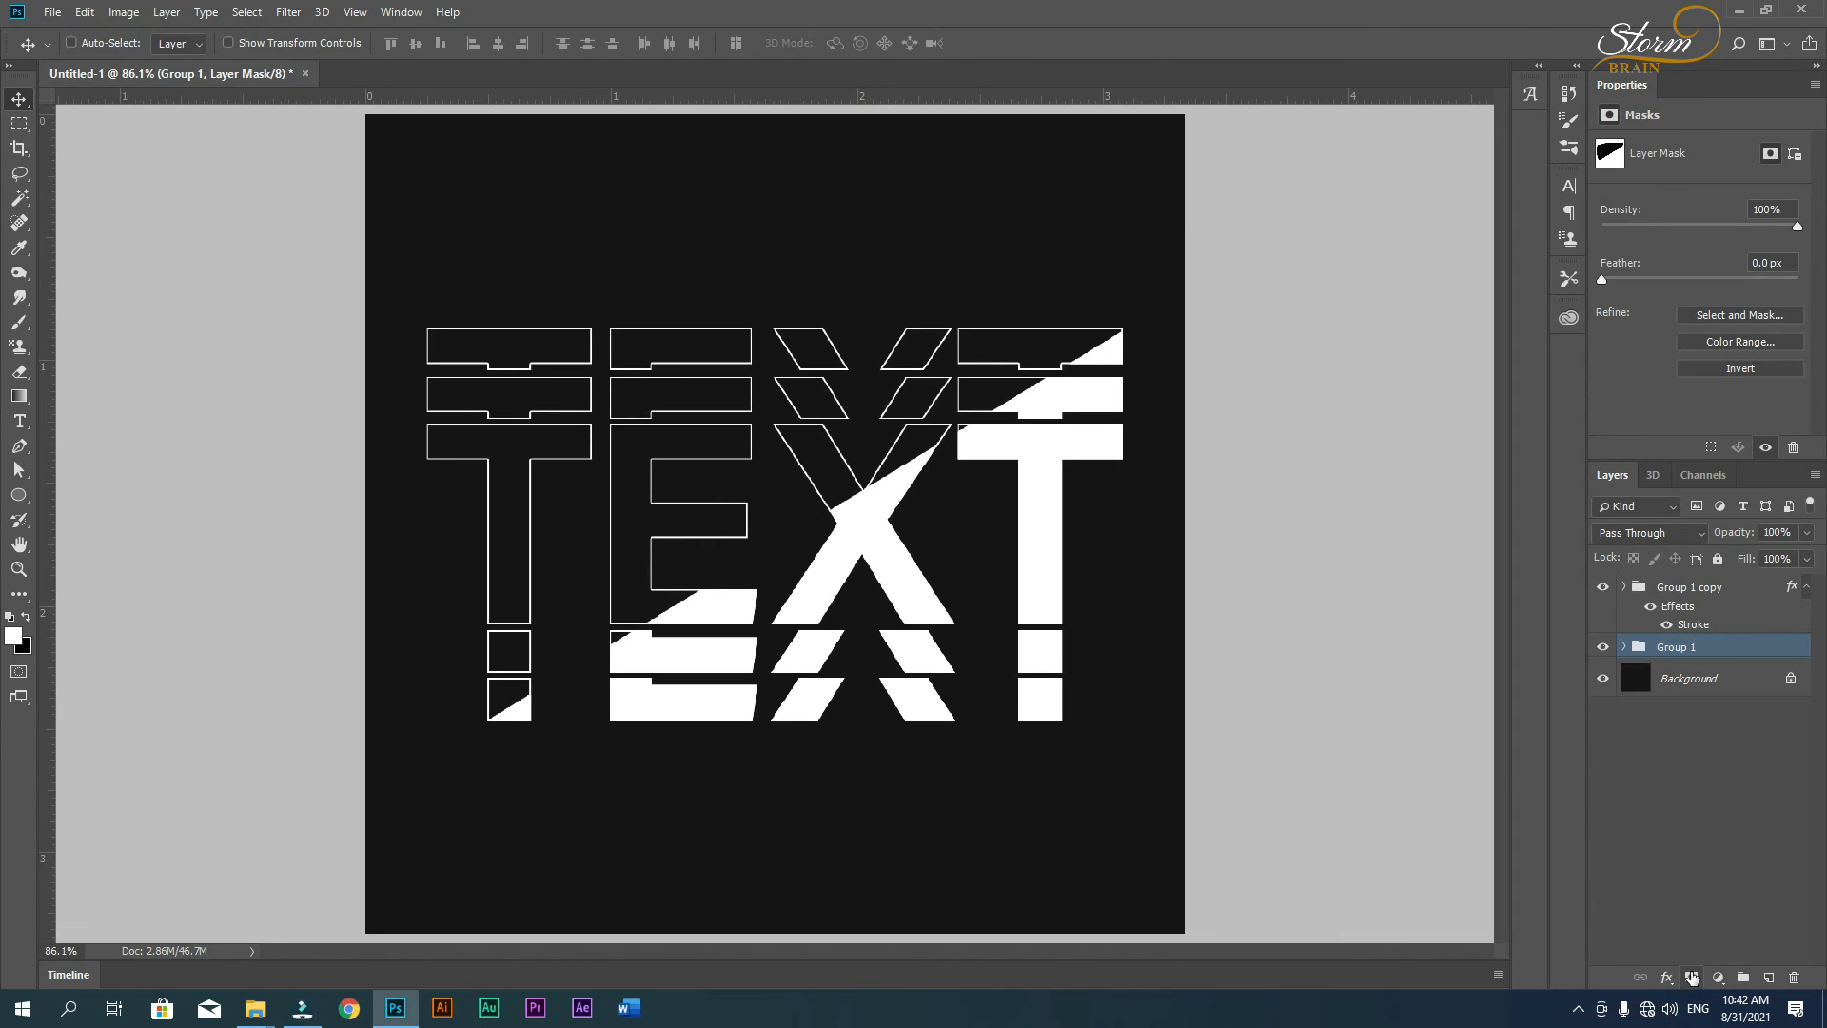
# - Mask Group 1 to keep the solid fill only inside the diagonal selection, and deselect all layers
pyautogui.click(1693, 977)
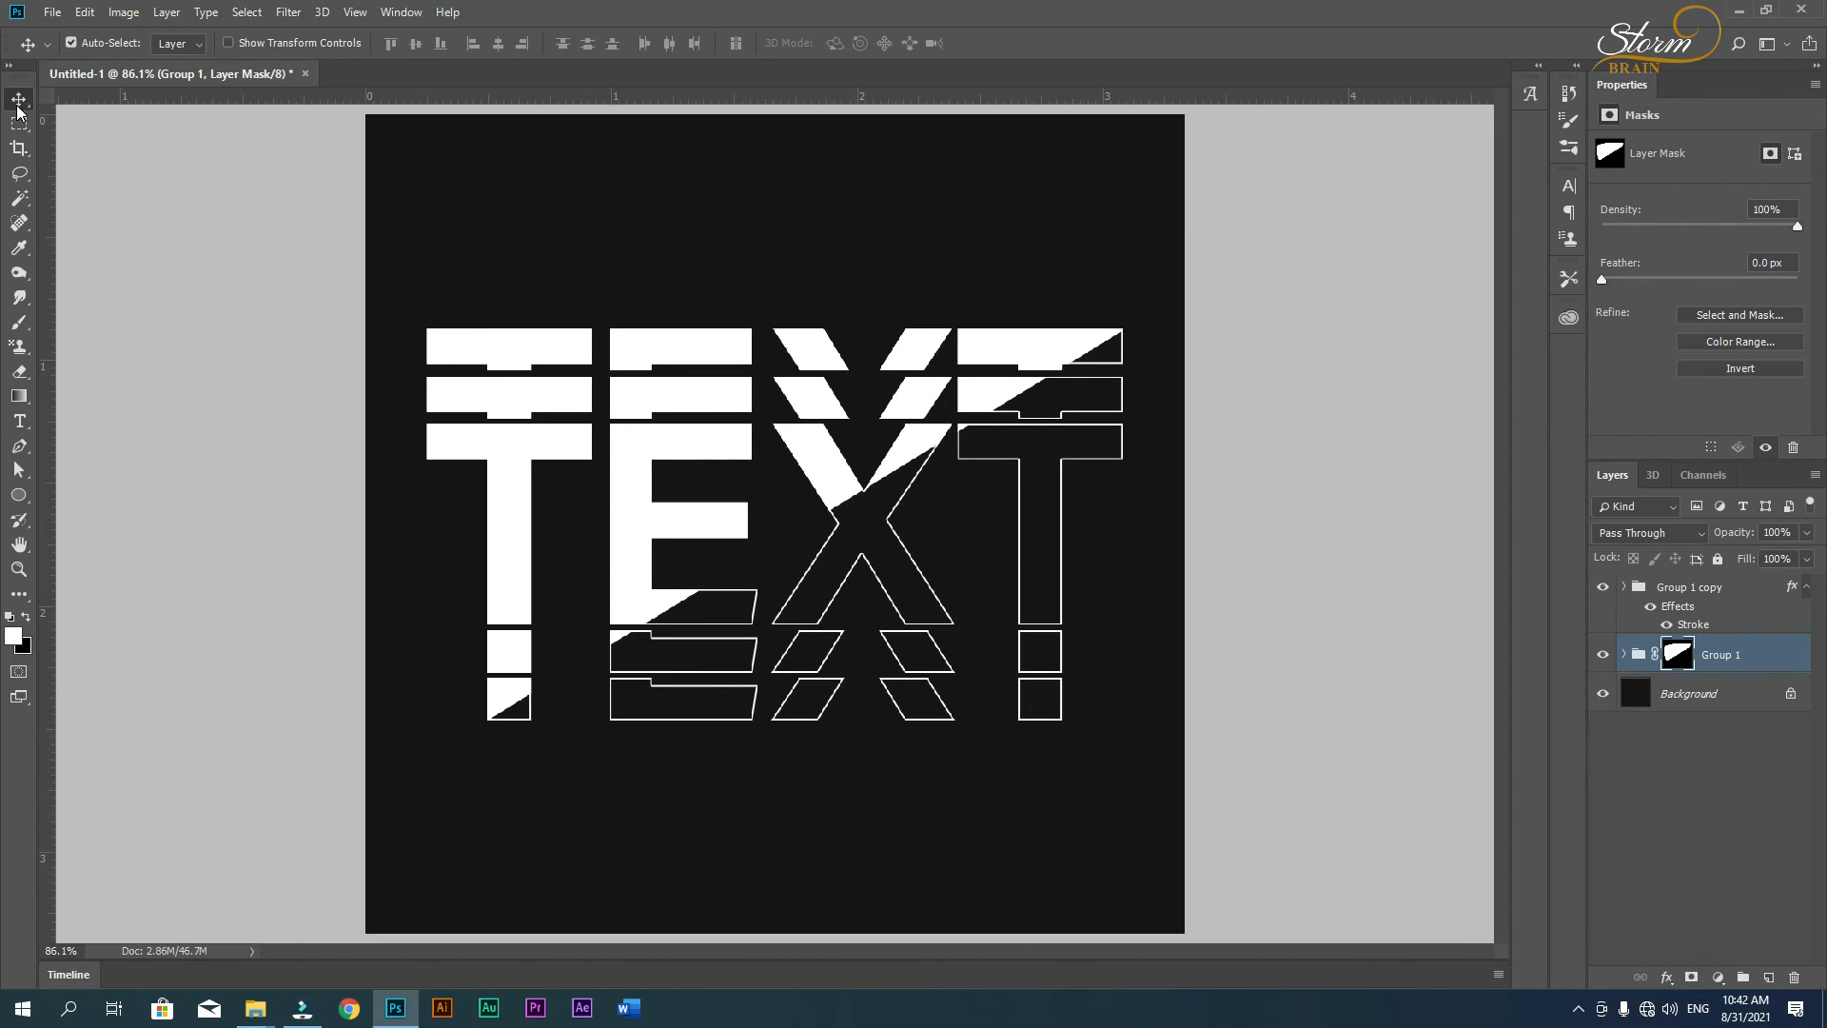
pyautogui.click(1425, 507)
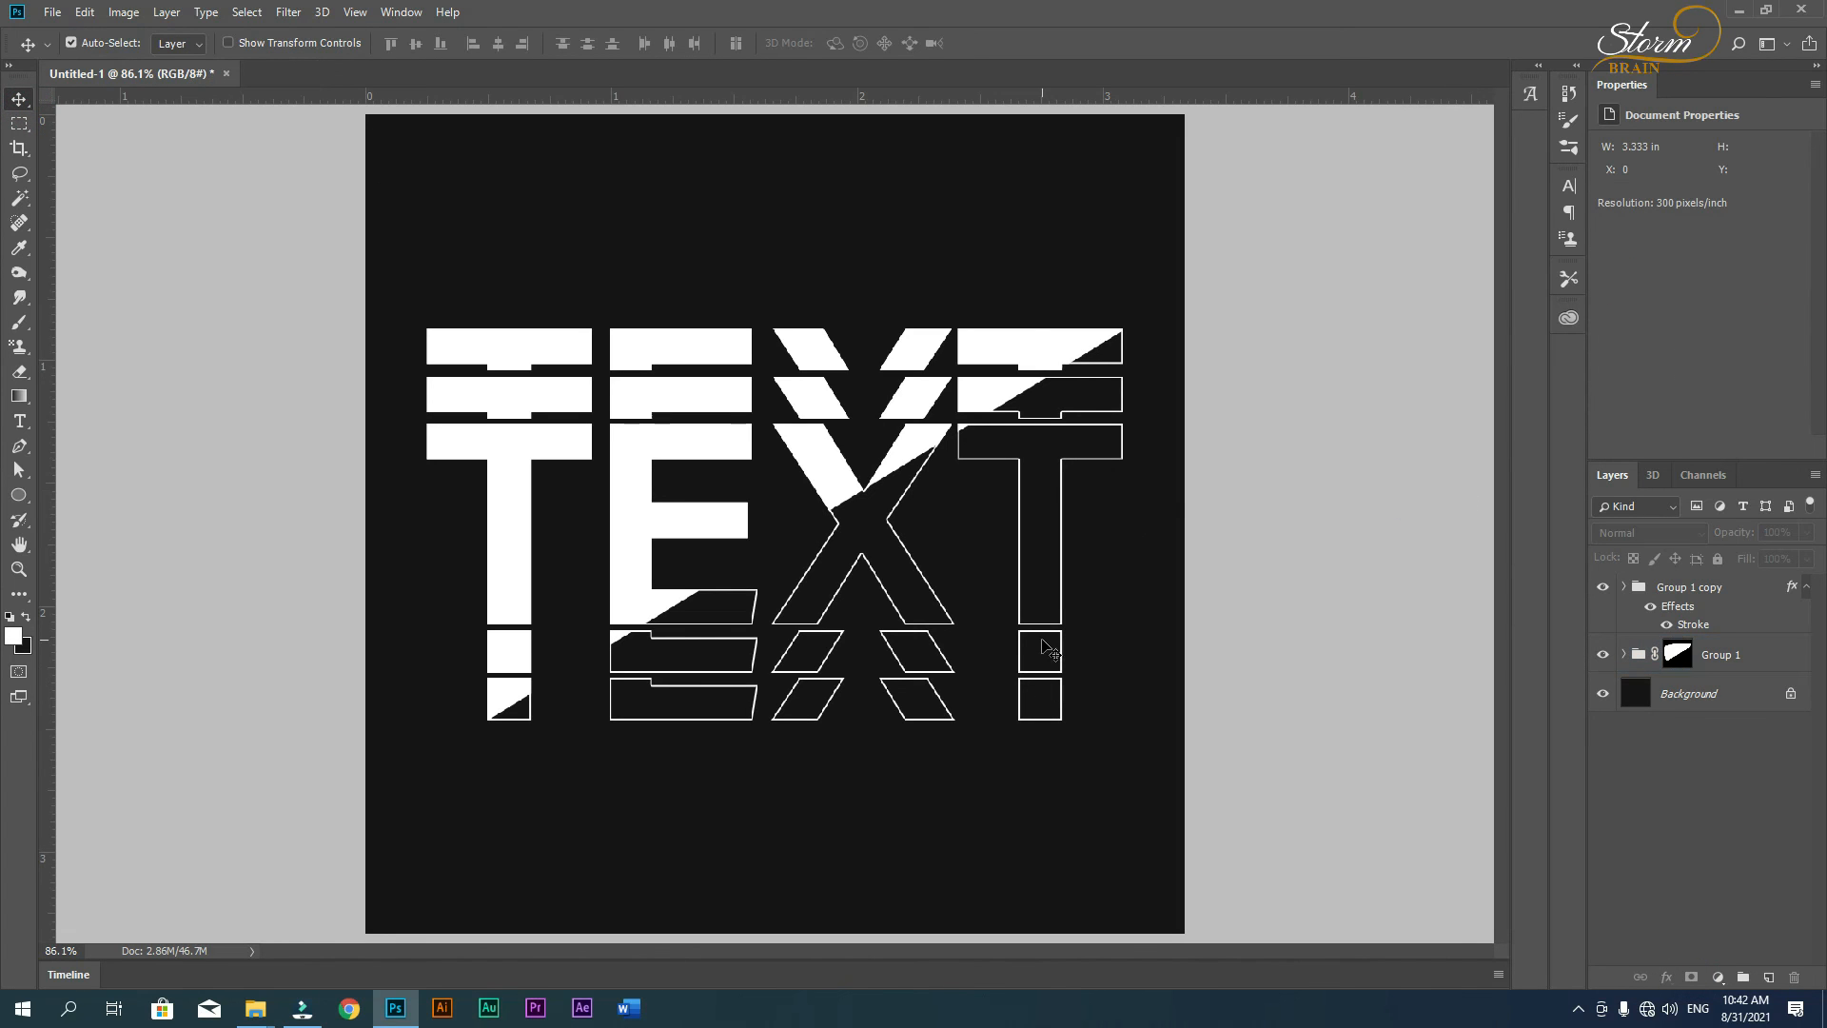
pyautogui.press('z')
pyautogui.rightClick(816, 469)
pyautogui.click(842, 477)
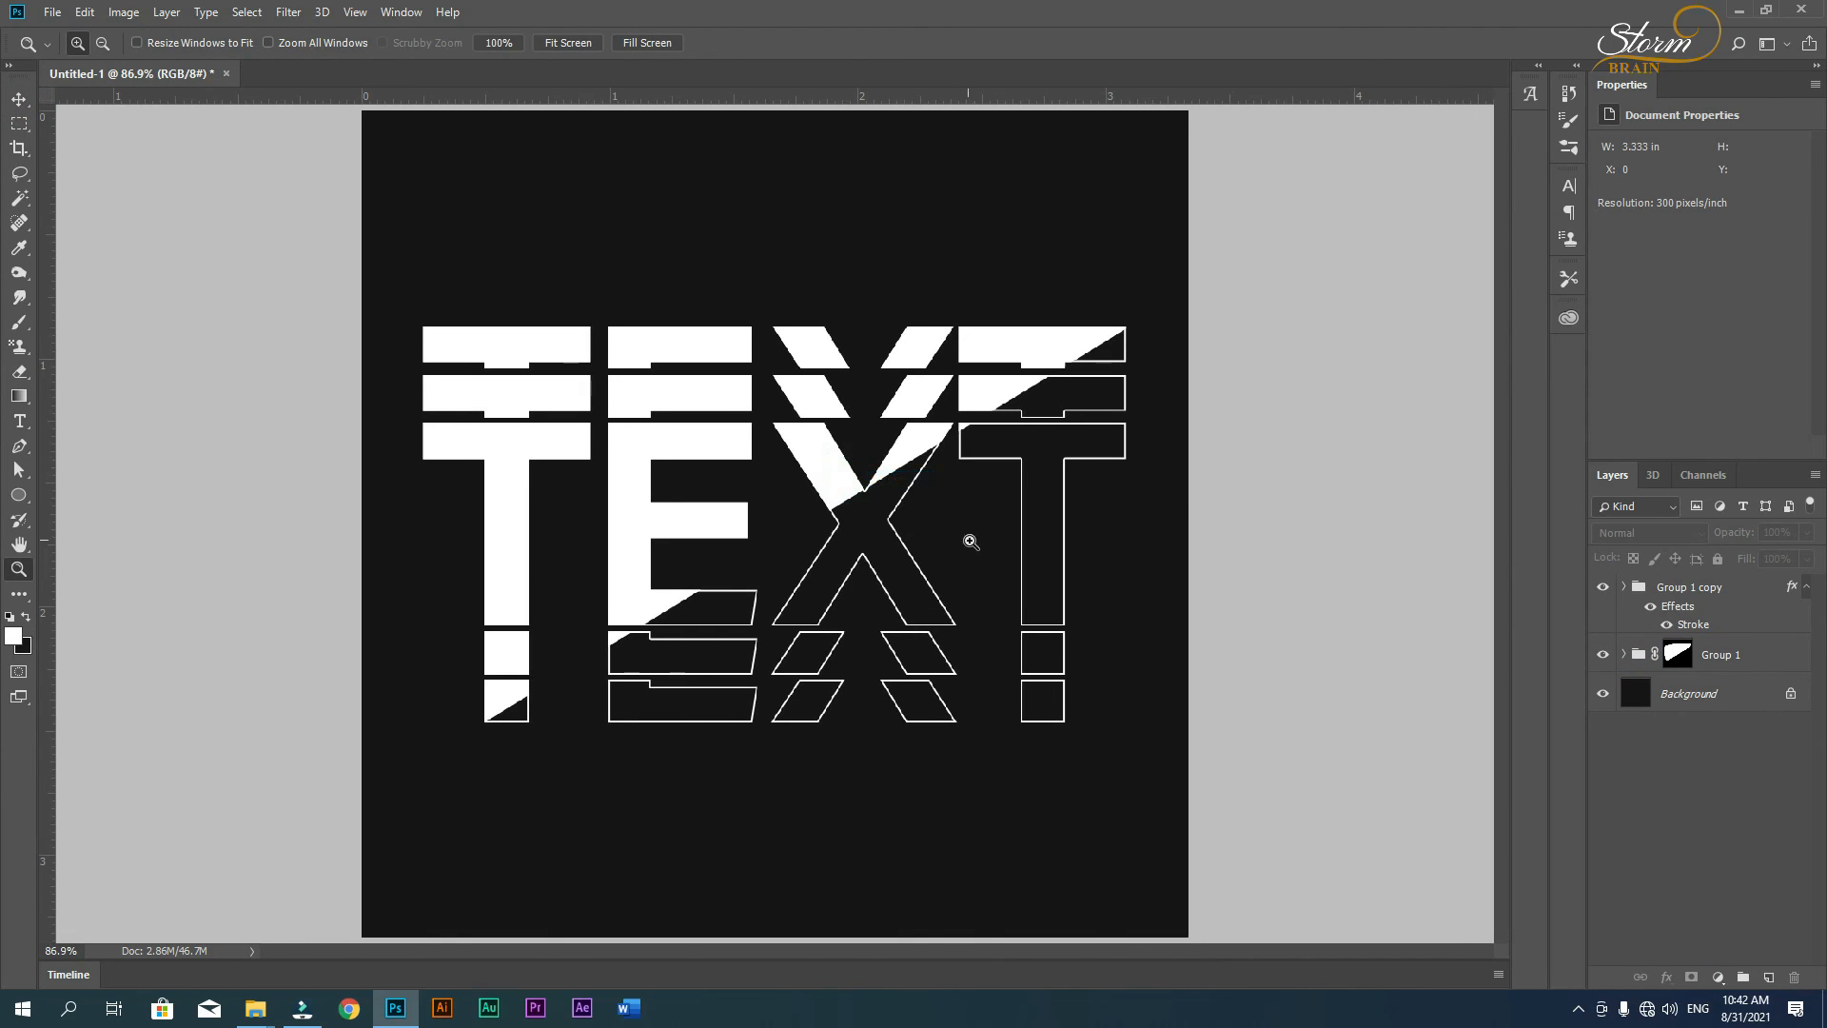